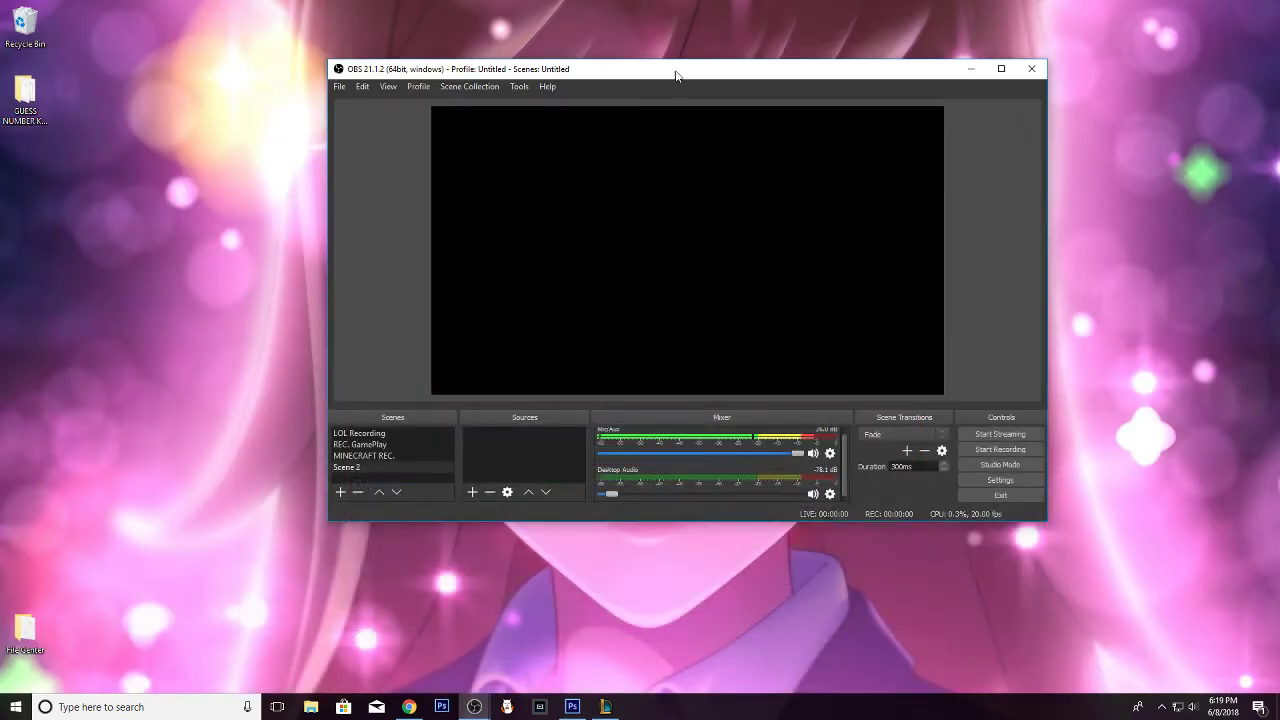
Drag the OBS Studio window by its title bar down and to the left
drag(676, 75, 578, 130)
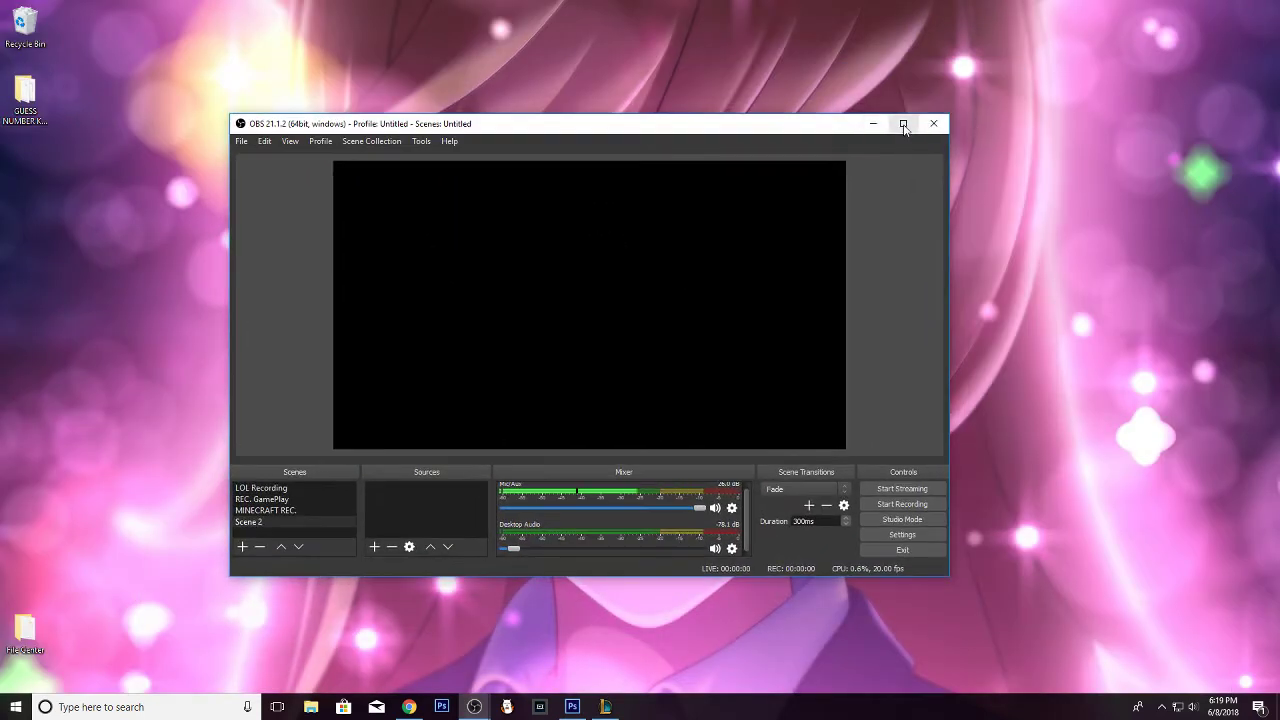
Maximize OBS and add a trial Window Capture source to Scene 2
click(903, 124)
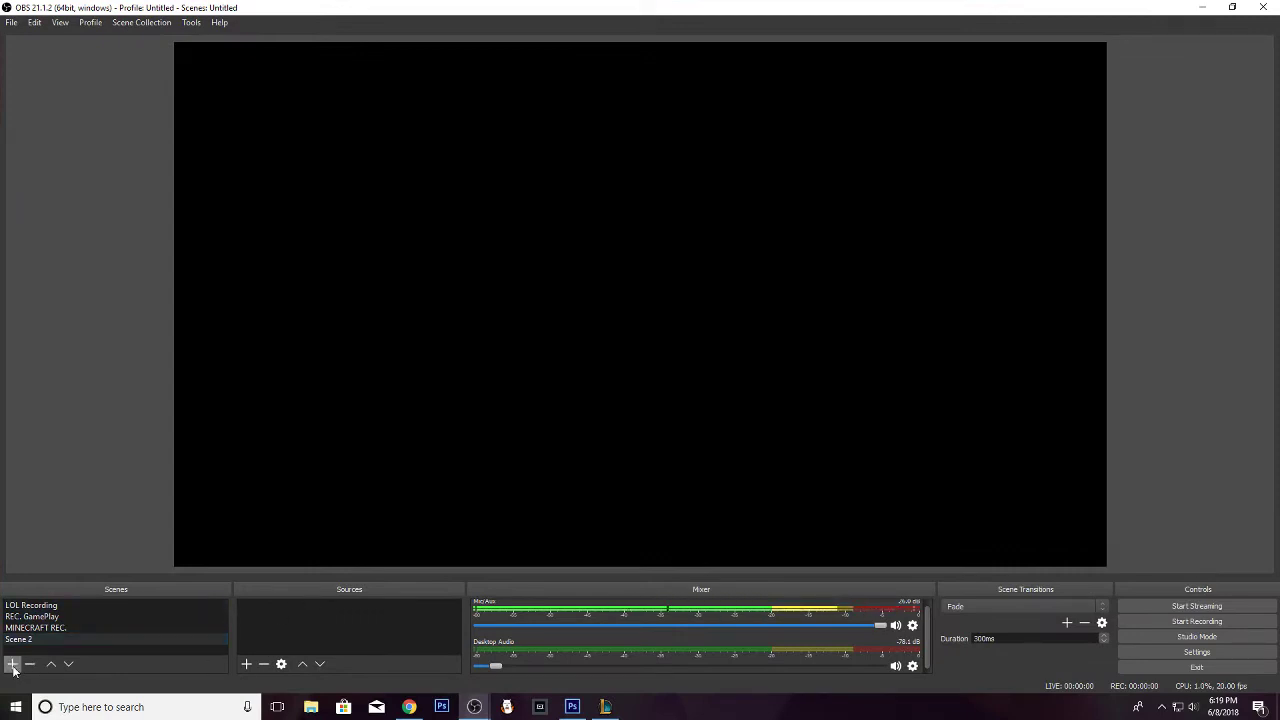
click(246, 665)
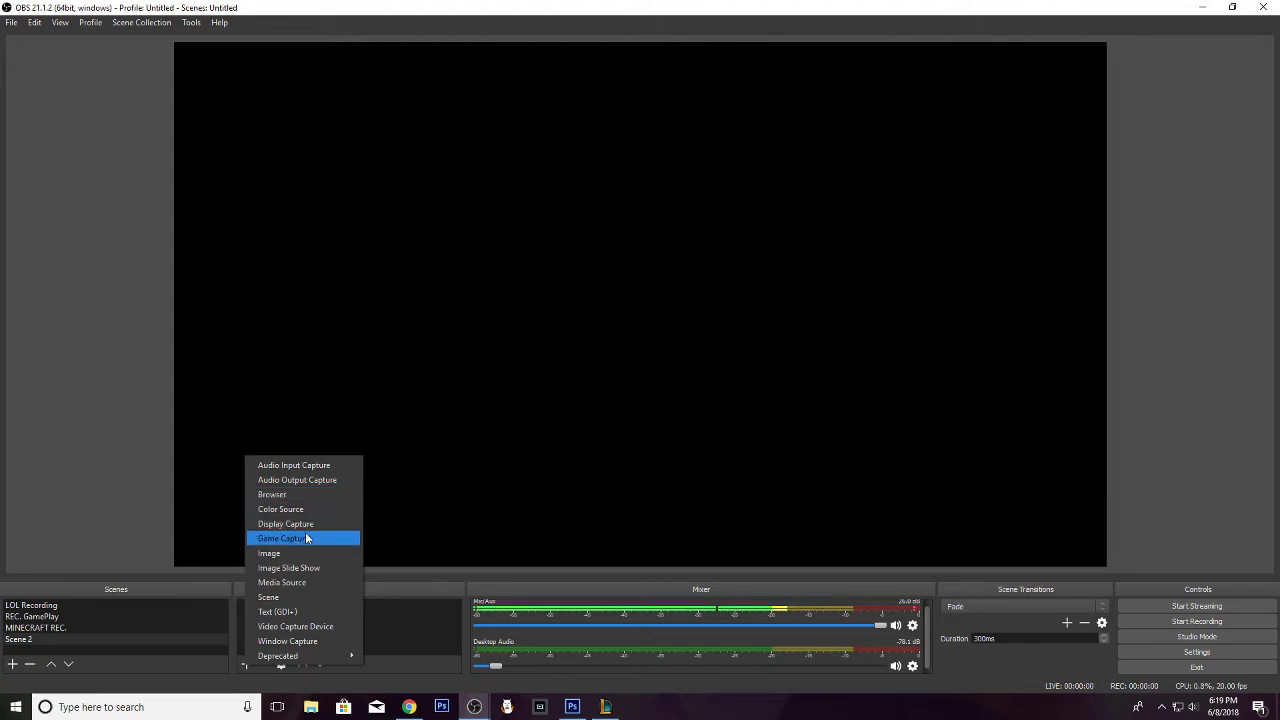
click(300, 641)
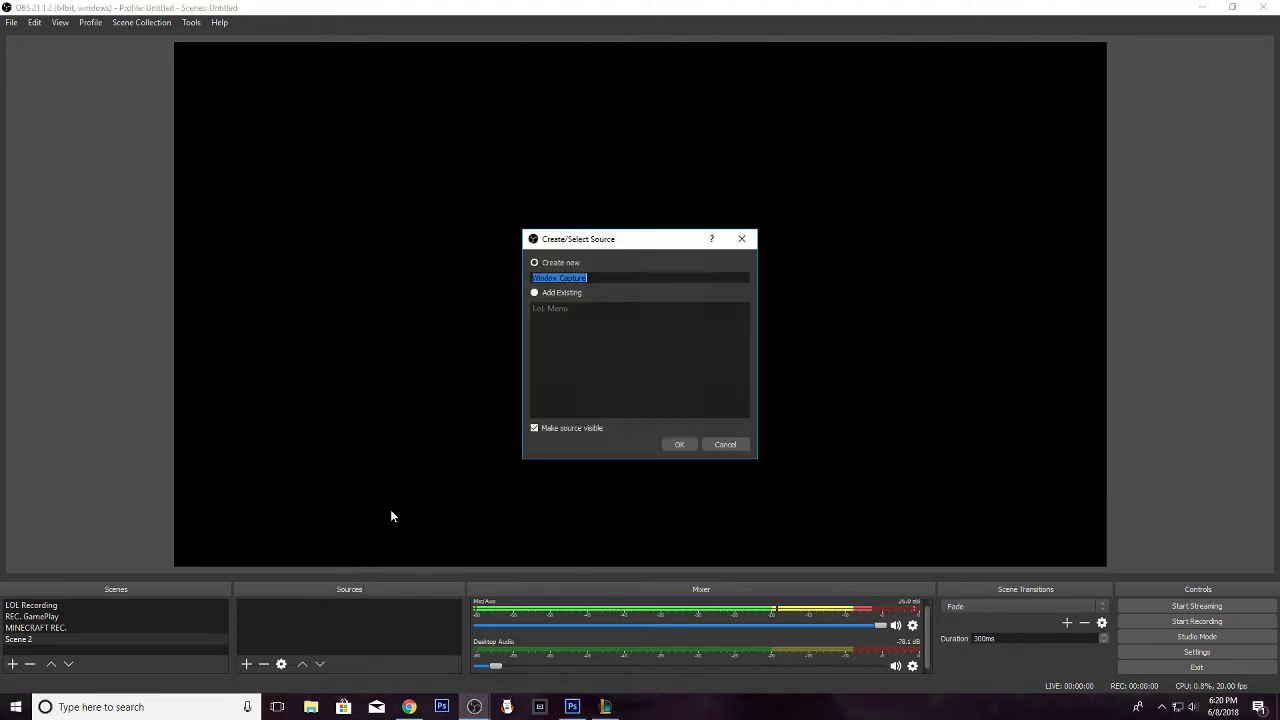
click(681, 446)
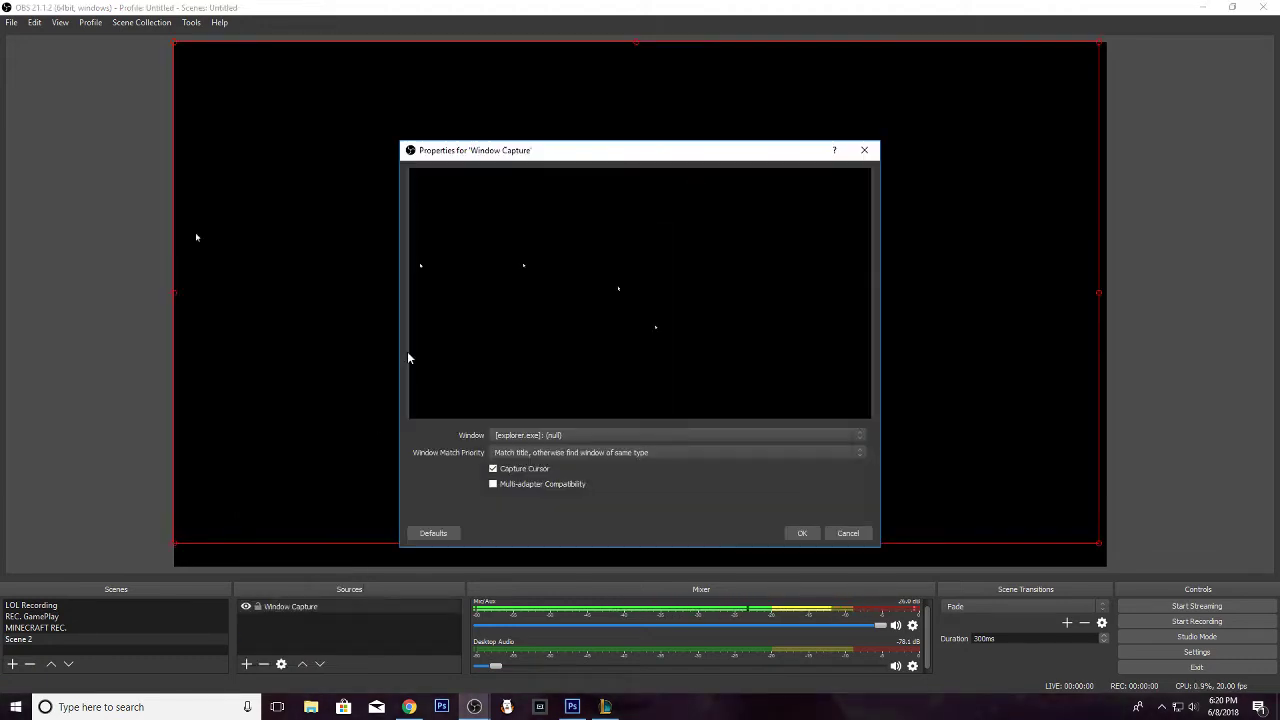
click(806, 535)
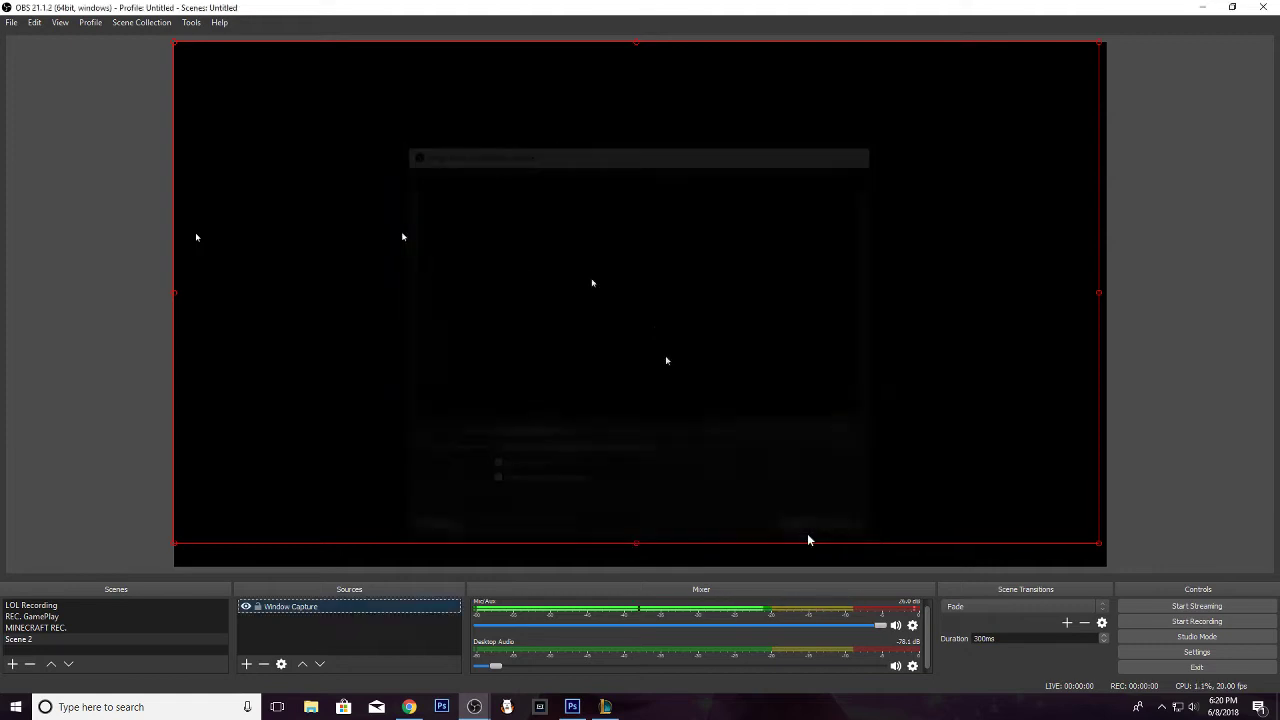
Move the League client over OBS, then select the Window Capture source and open its options
click(605, 706)
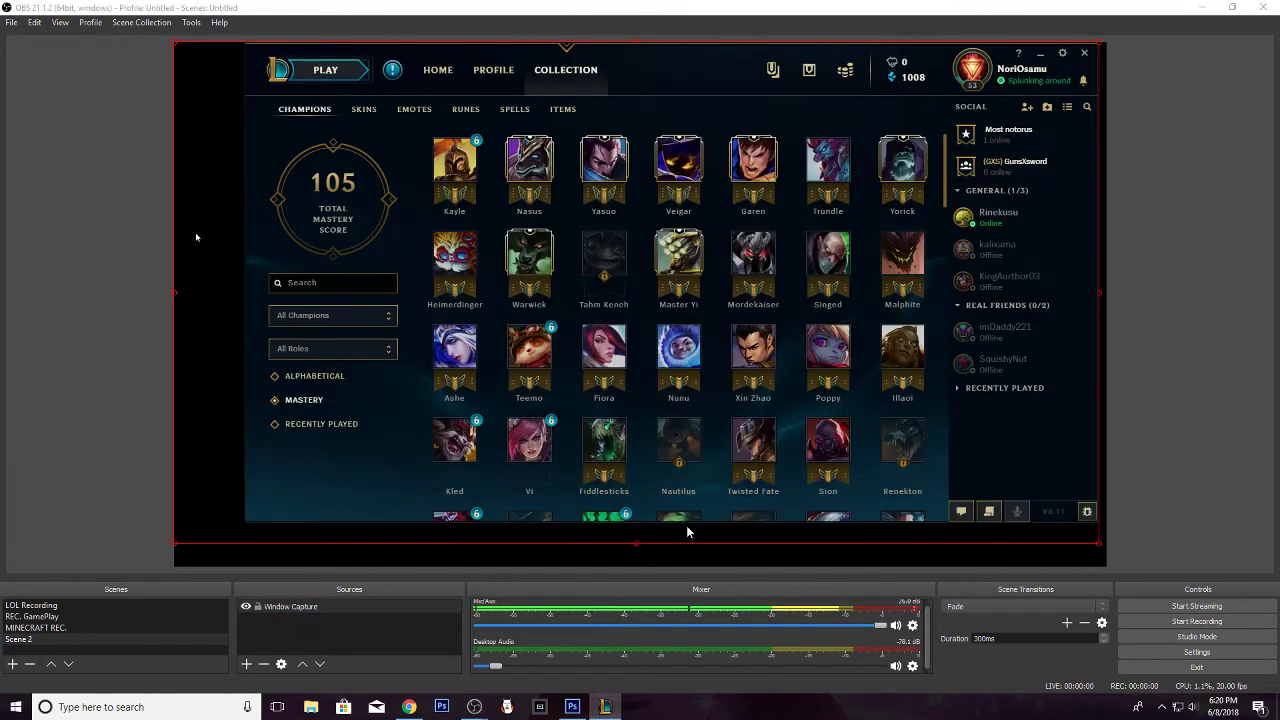
drag(690, 56, 946, 31)
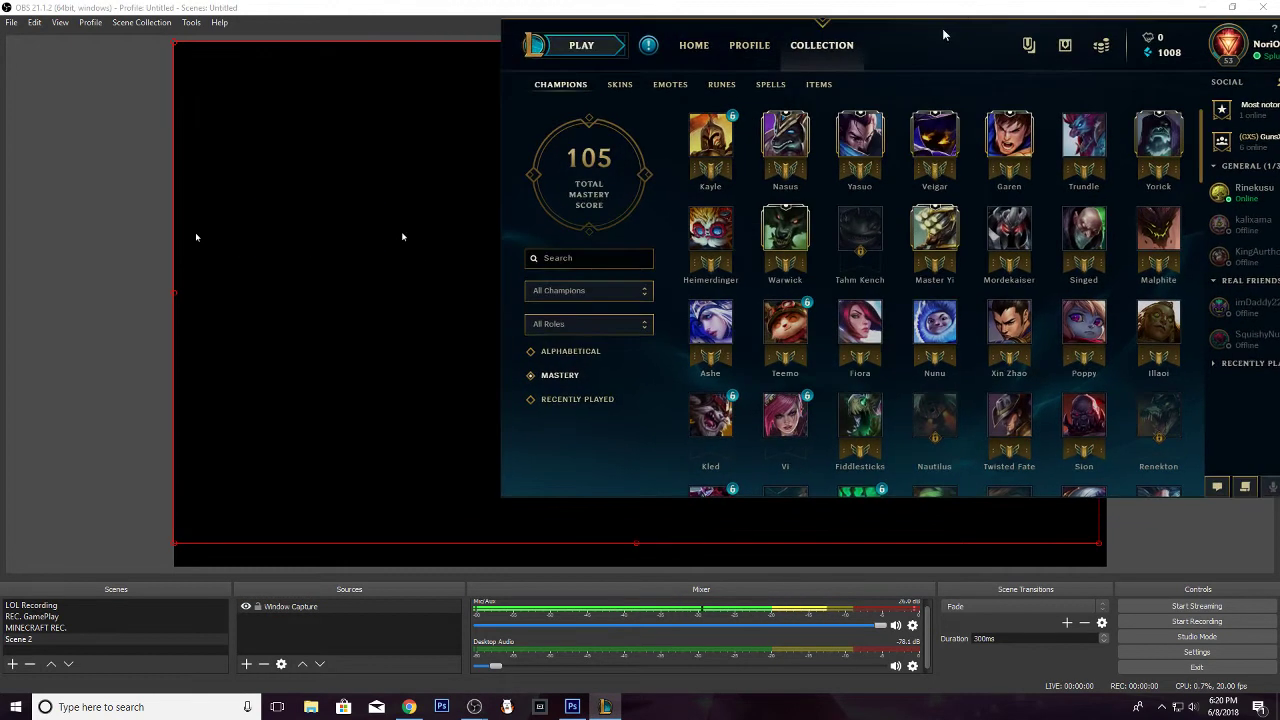
click(102, 320)
click(328, 604)
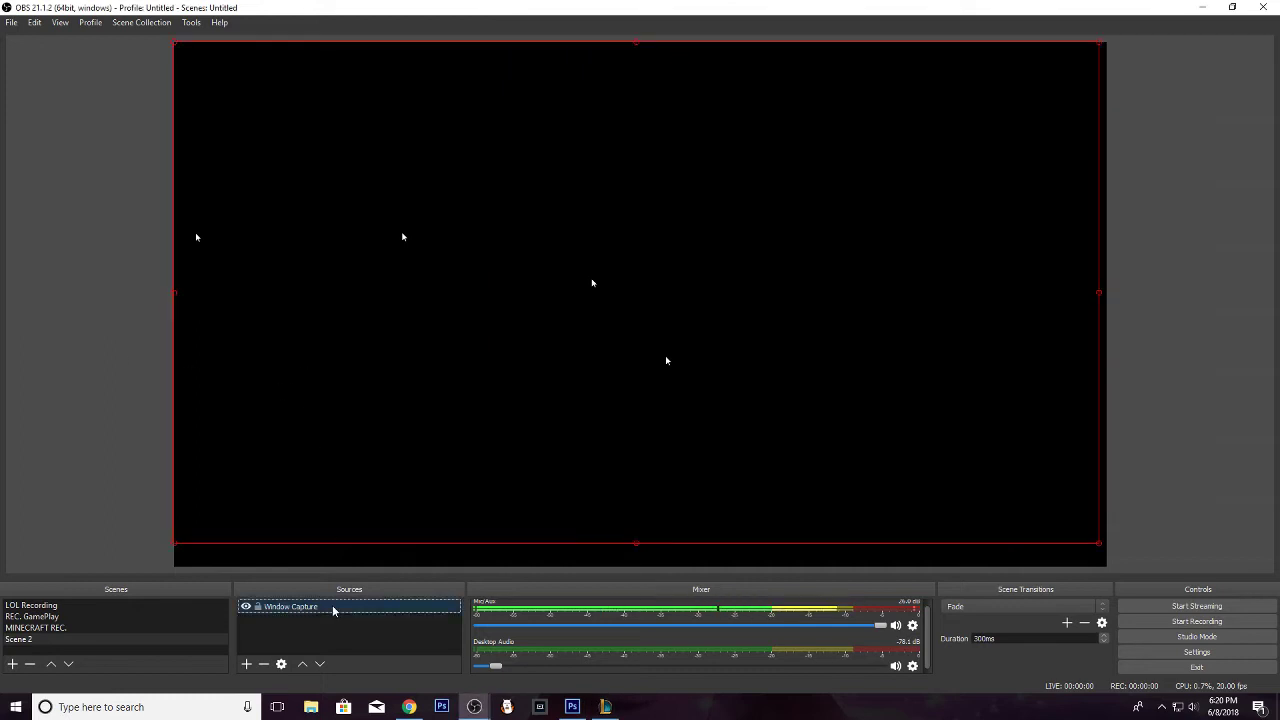
right_click(333, 606)
Remove the old Window Capture and create a fresh Window Capture source
click(380, 455)
click(690, 371)
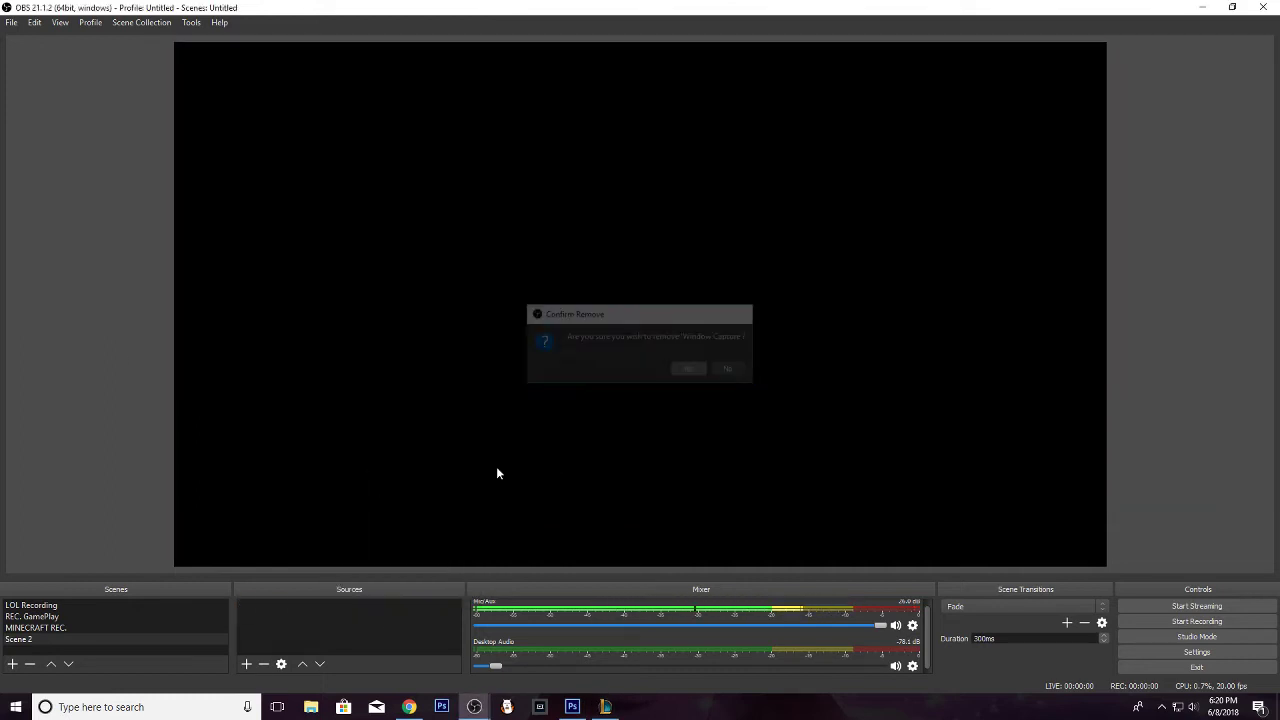
right_click(313, 625)
click(249, 668)
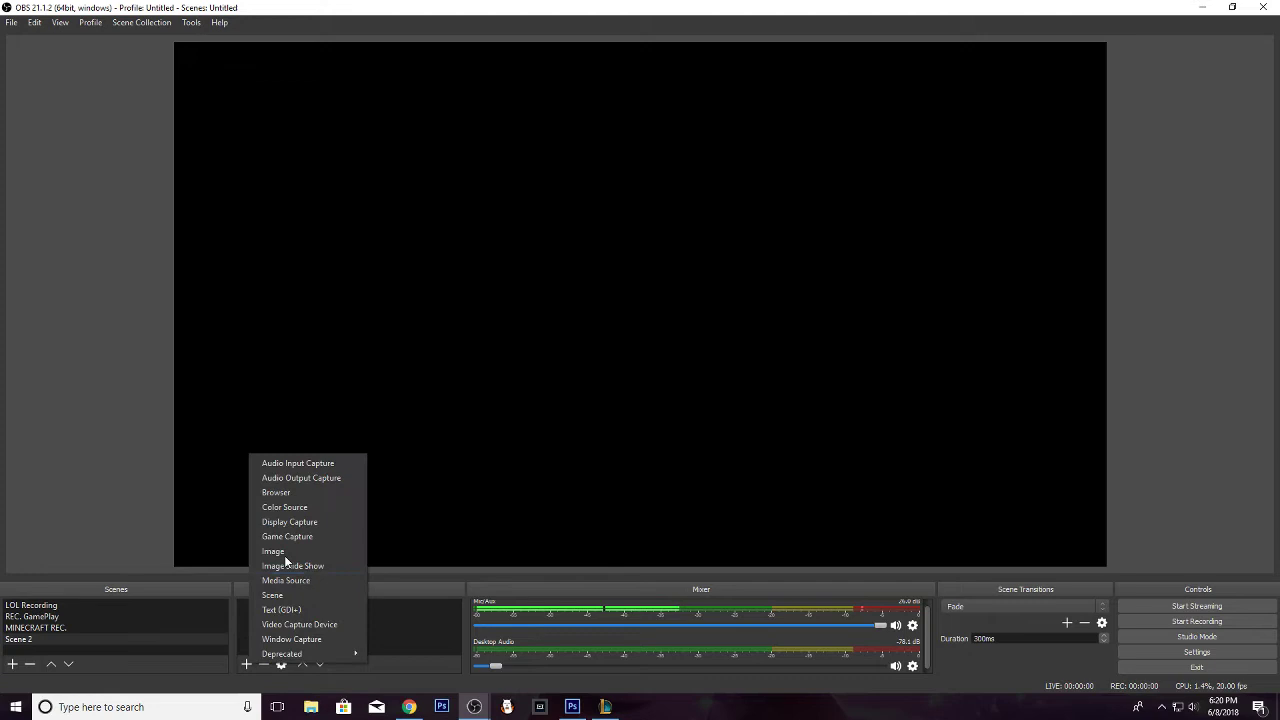
click(306, 638)
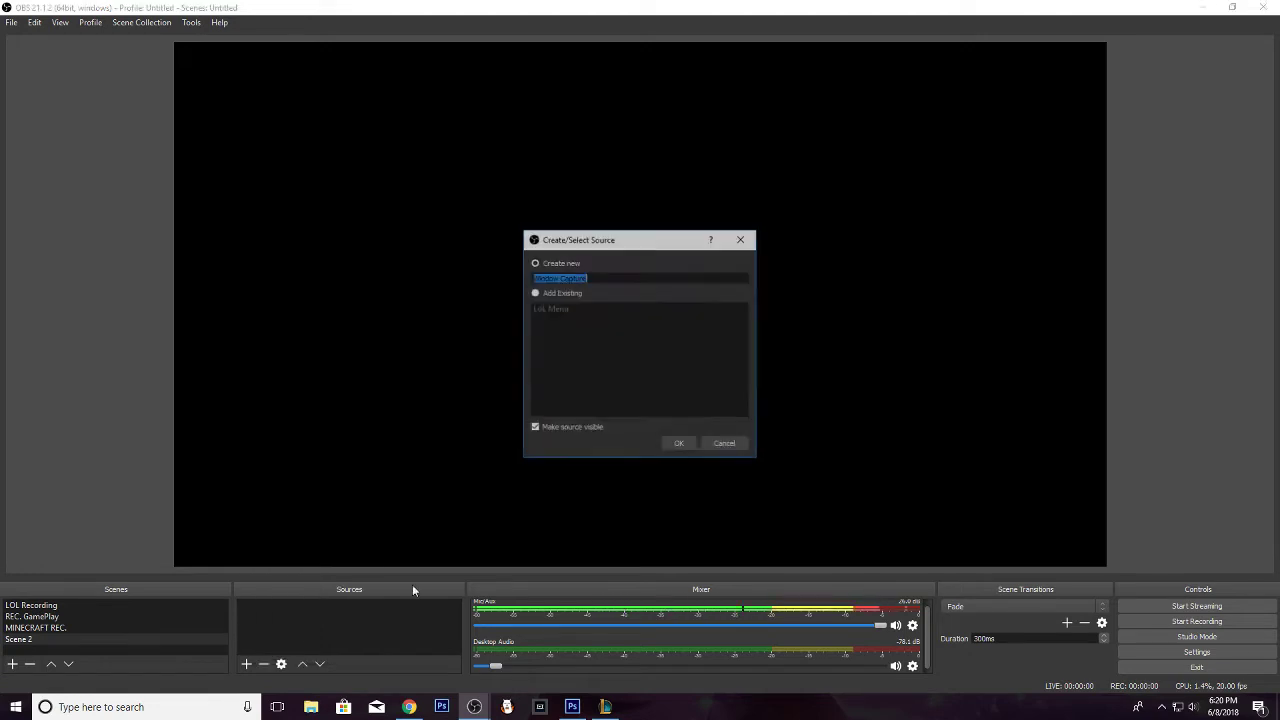
click(678, 443)
Rearrange the League client and capture properties windows so both are reachable
drag(585, 157, 409, 149)
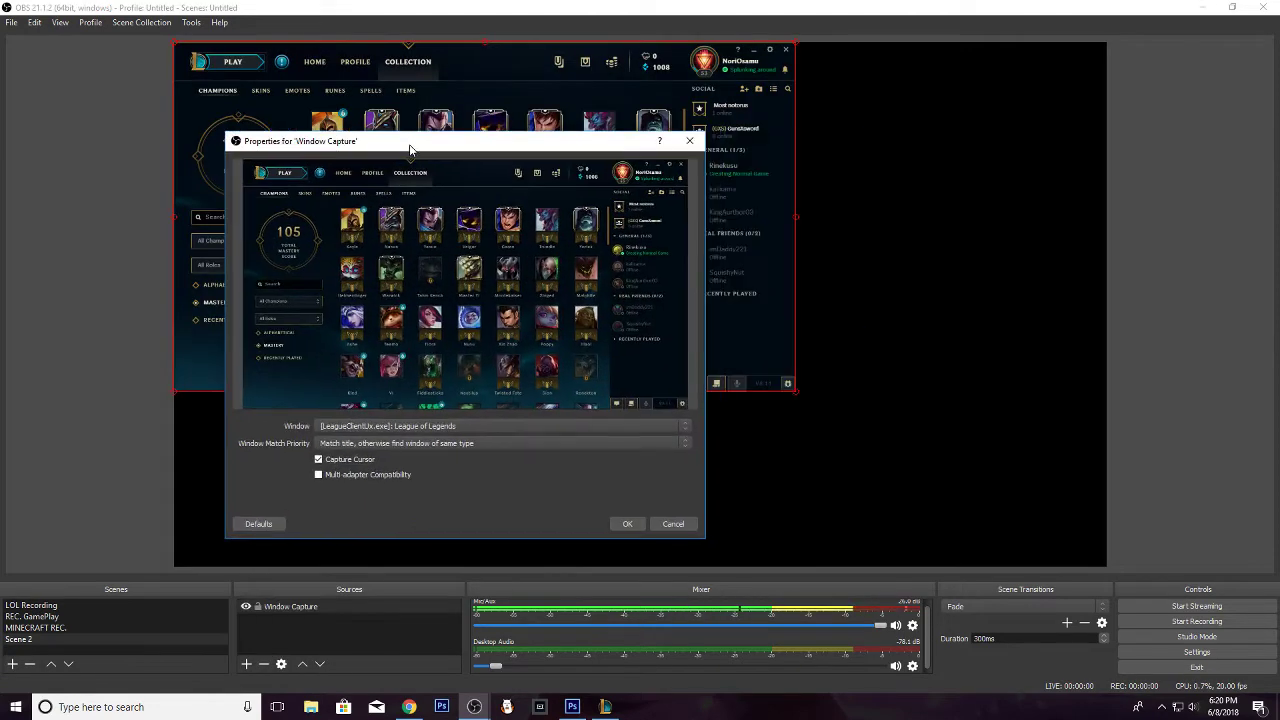
click(606, 707)
drag(827, 57, 241, 190)
click(82, 235)
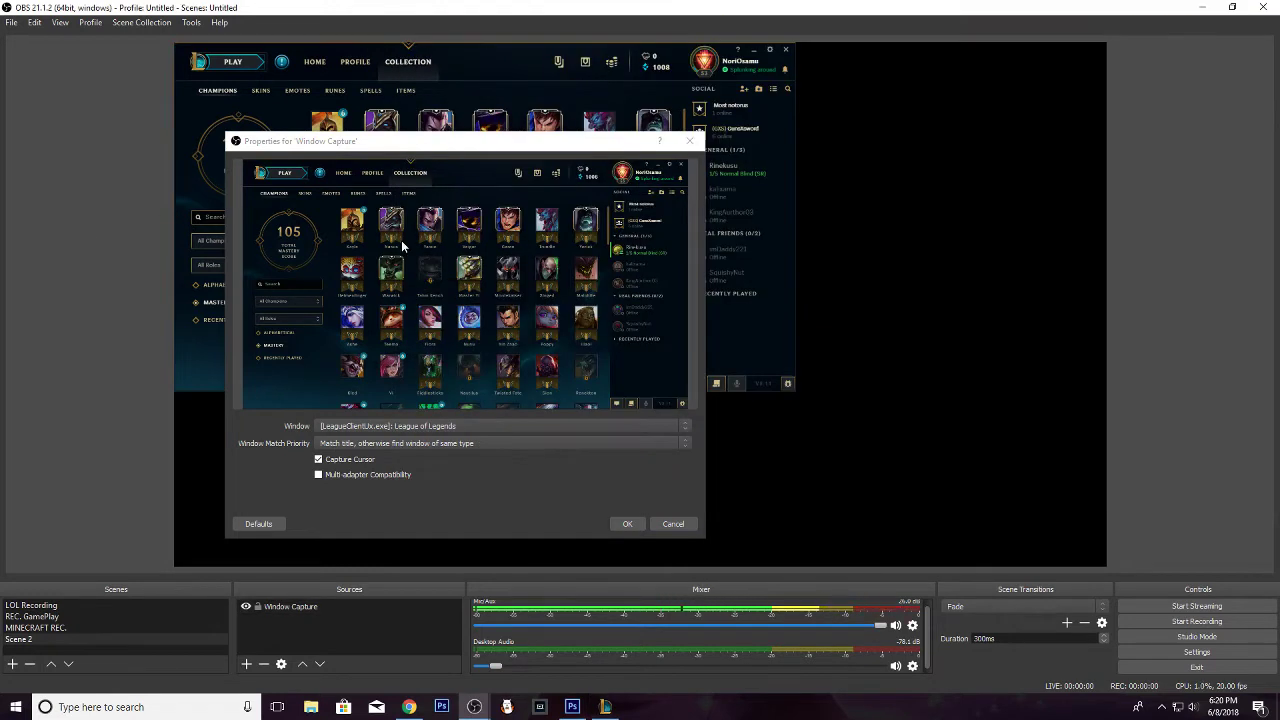
drag(475, 147, 249, 85)
Stretch the LeagueClientUx capture to fill the preview canvas and confirm its settings
click(750, 220)
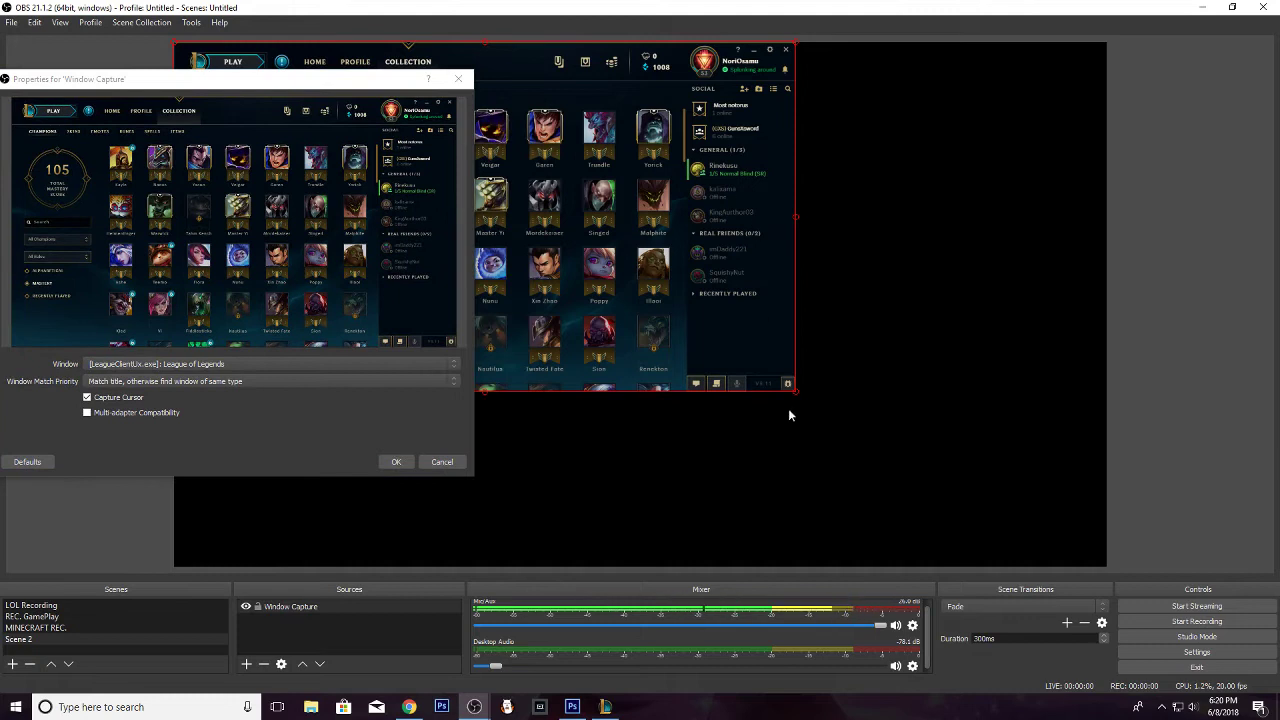
drag(797, 392, 1104, 534)
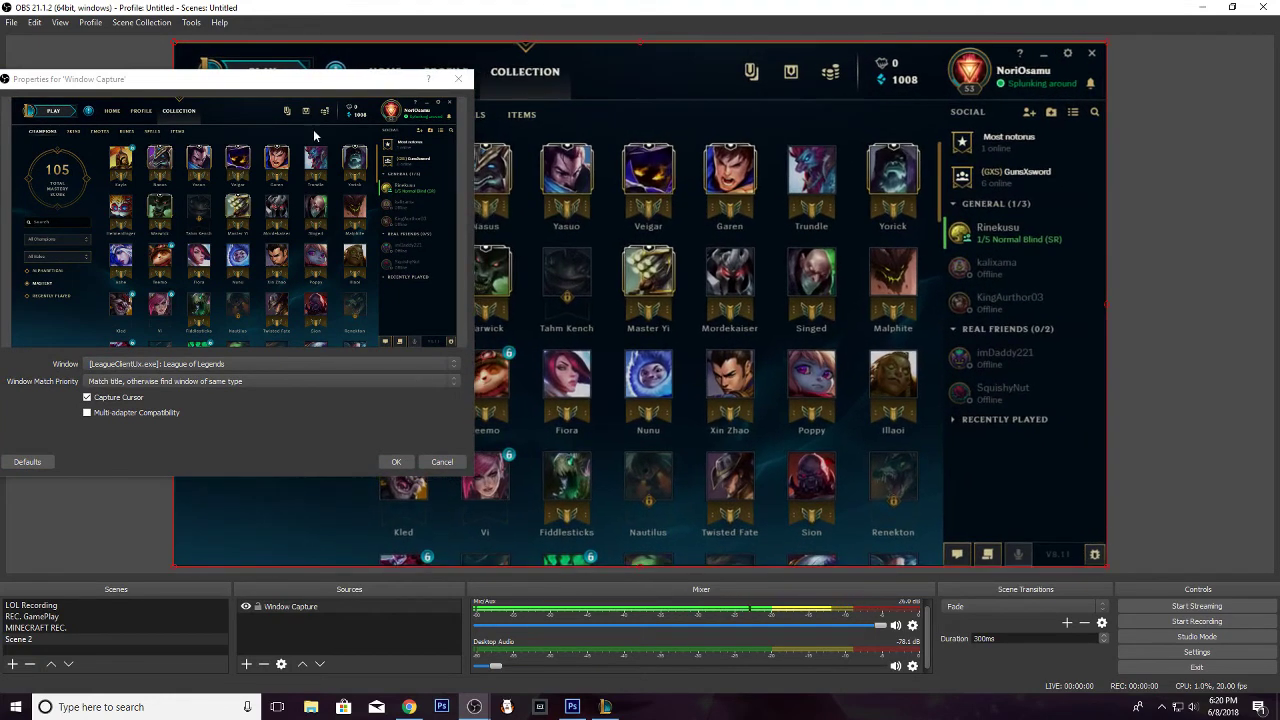
drag(301, 80, 603, 126)
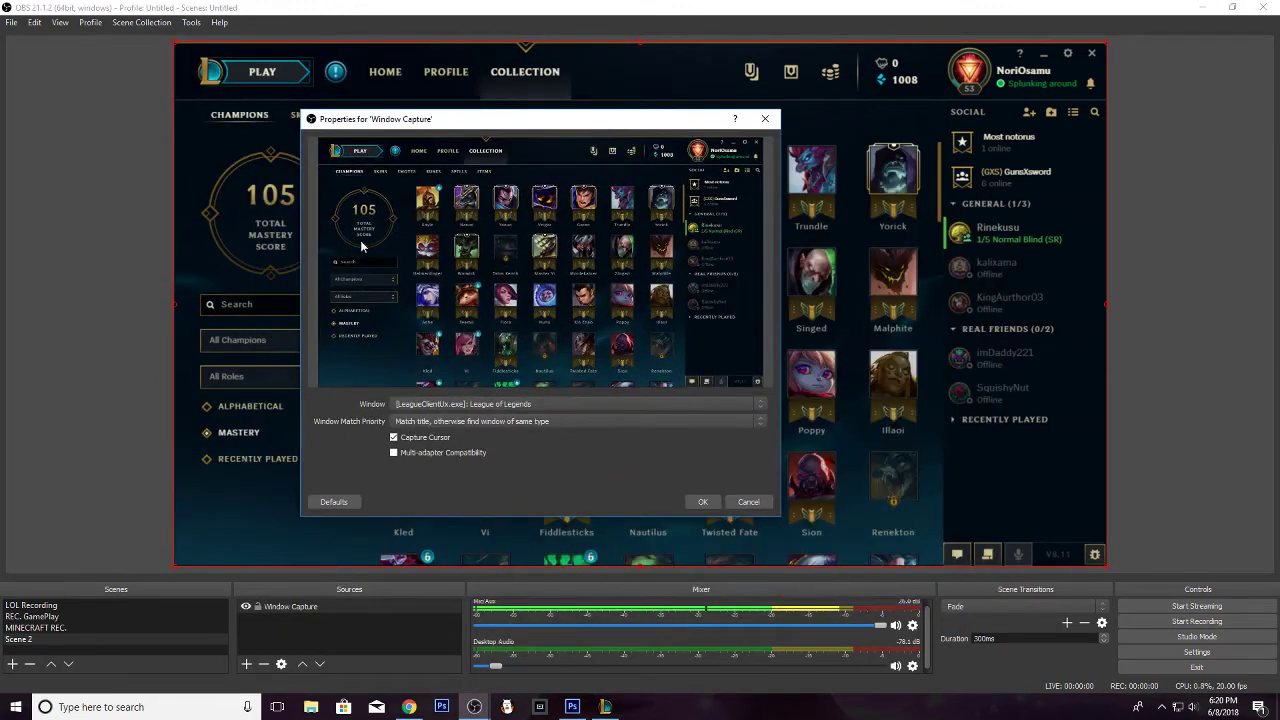
drag(457, 126, 569, 124)
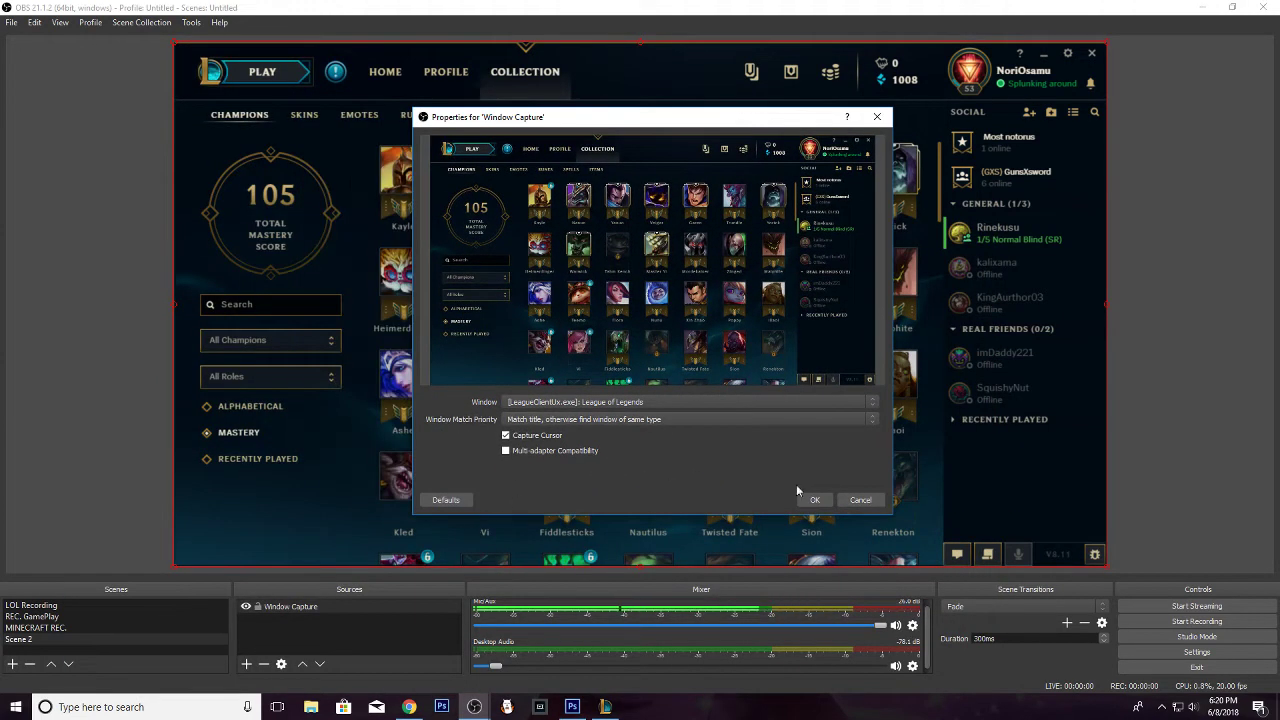
click(820, 501)
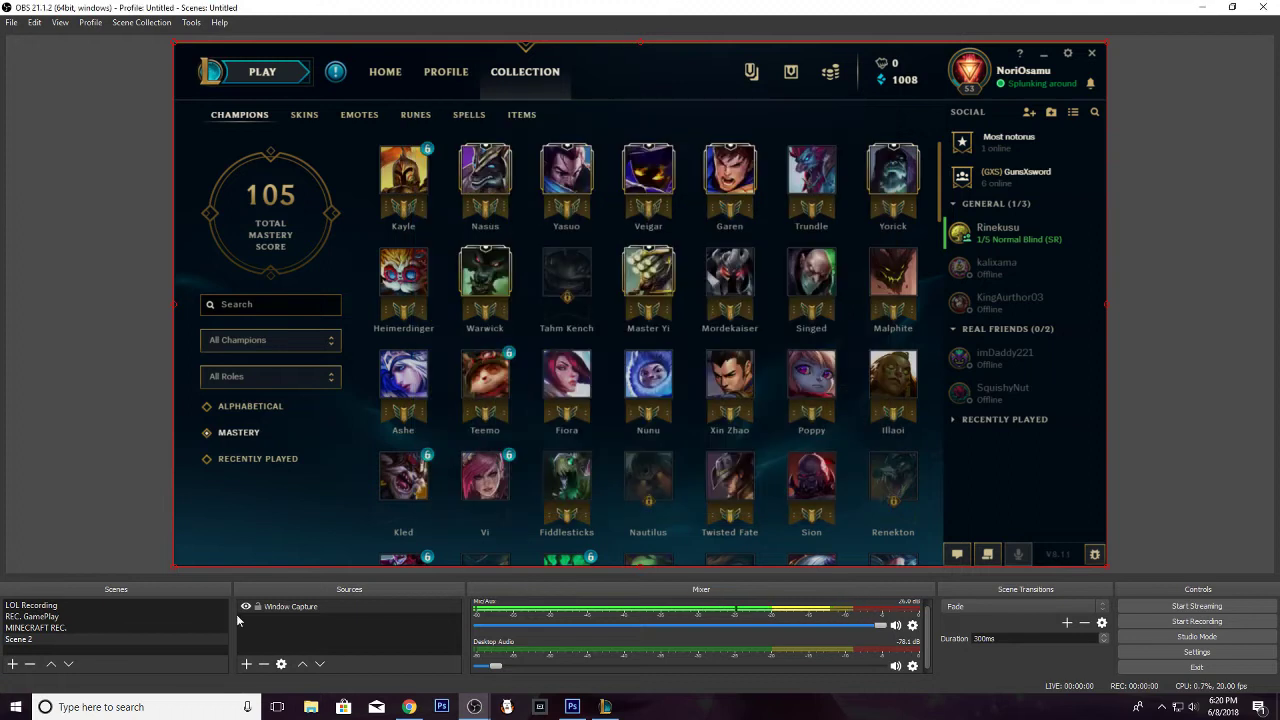
Position the League client over the OBS preview and browse Kayle's champion abilities
click(306, 612)
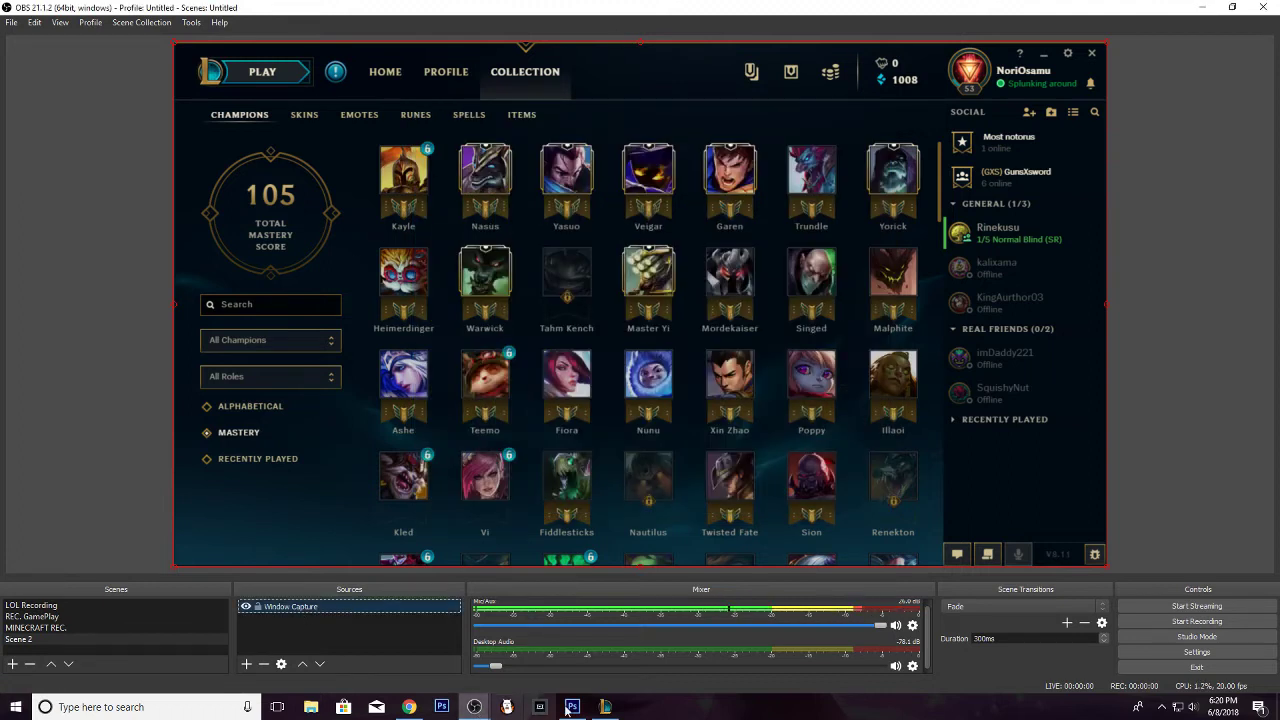
click(605, 707)
drag(714, 52, 636, 240)
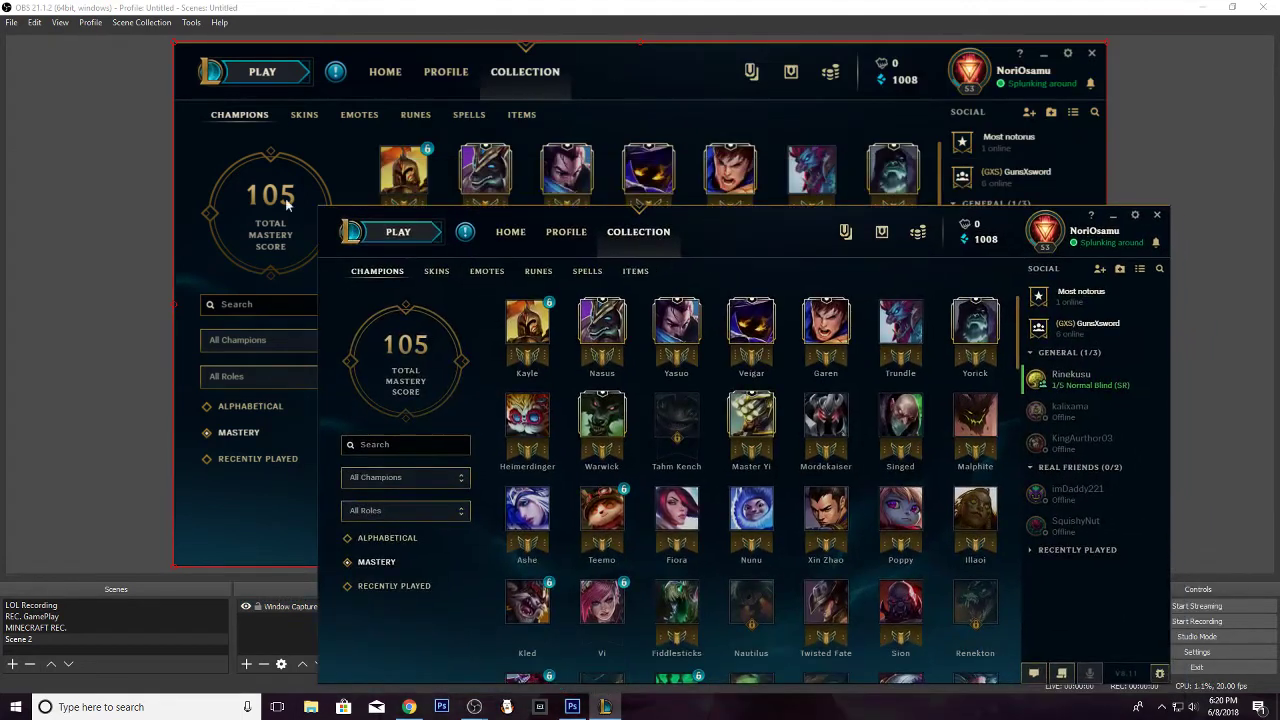
click(527, 320)
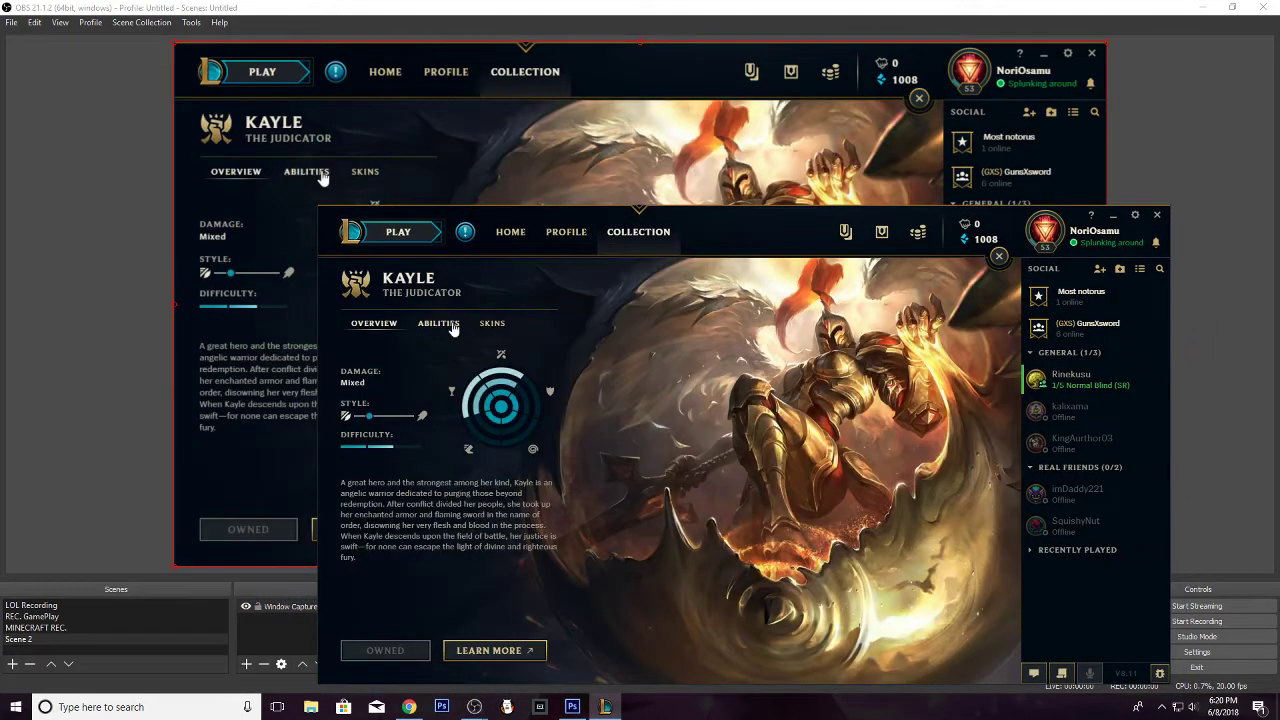
click(438, 323)
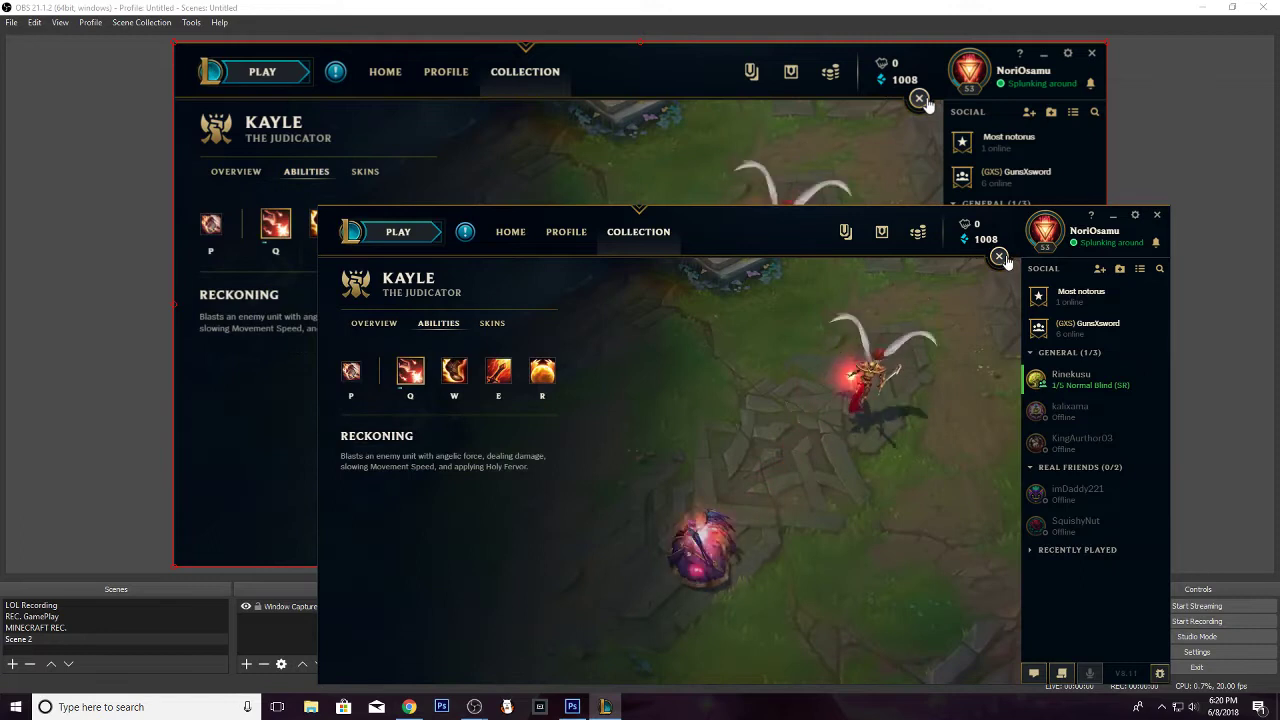
drag(722, 208, 697, 118)
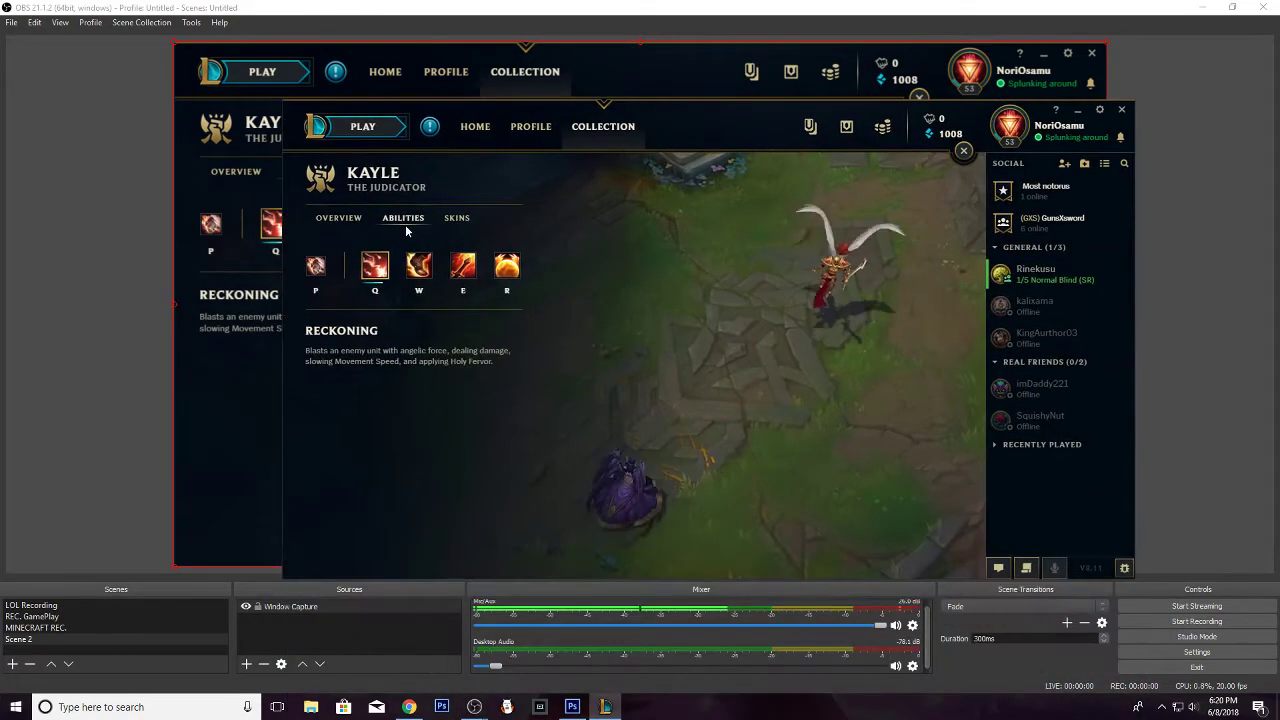
From the Home page, choose Training > Practice Tool and confirm the lobby
click(528, 127)
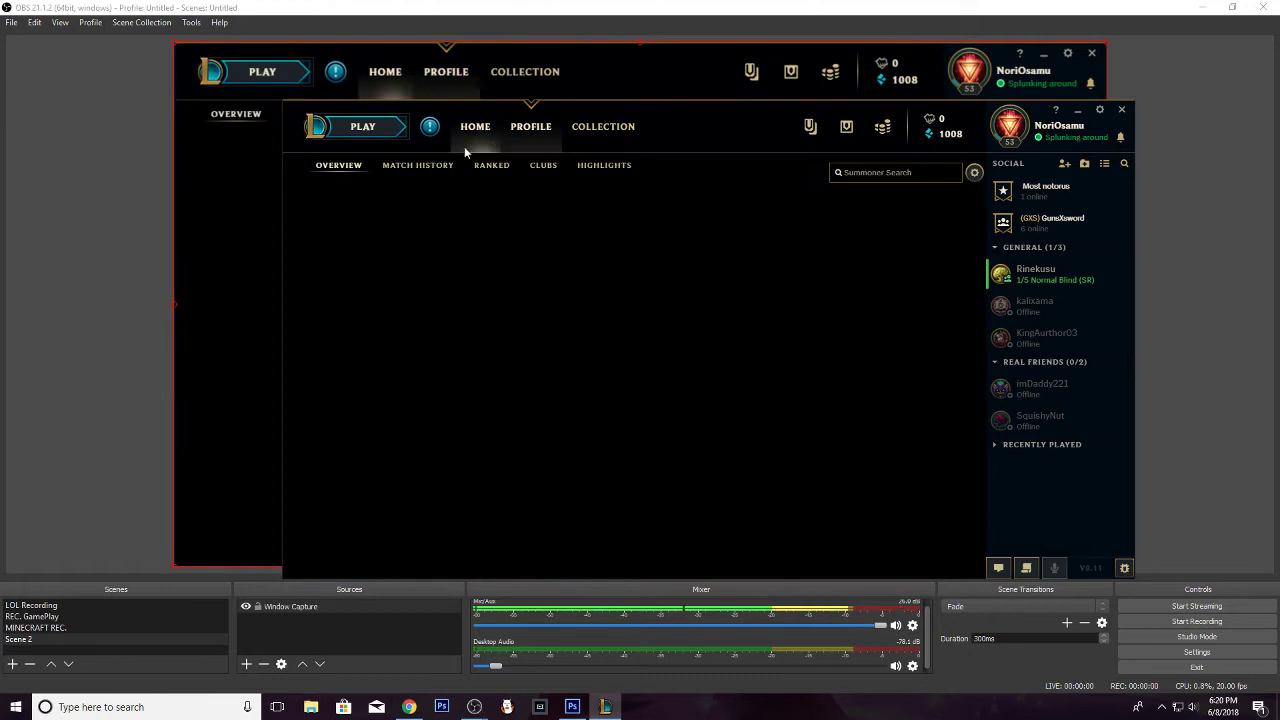
click(475, 127)
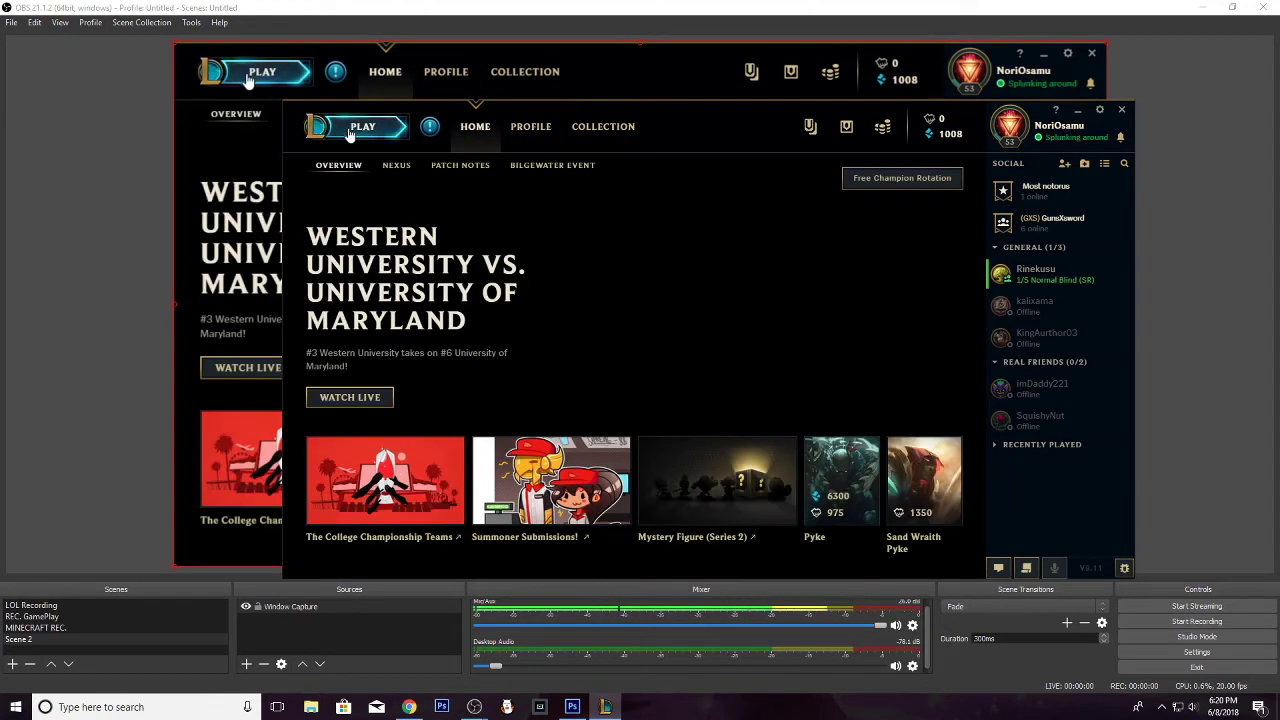
click(350, 128)
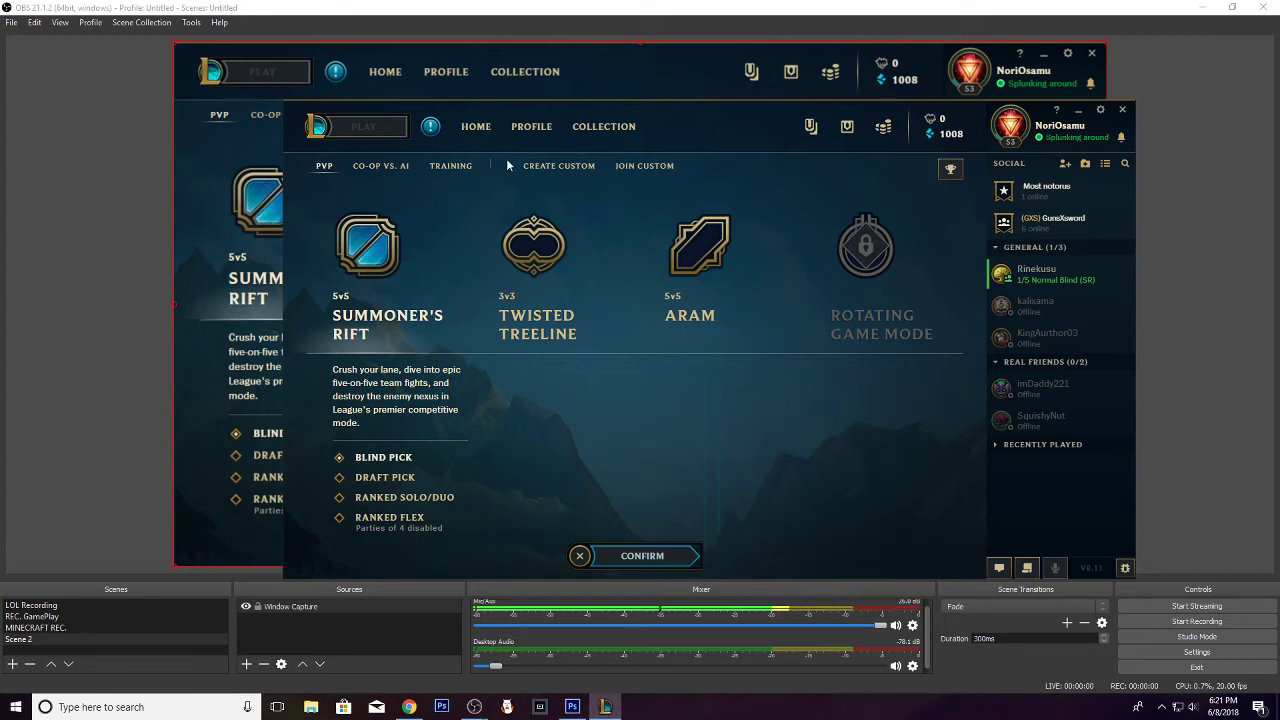
click(443, 166)
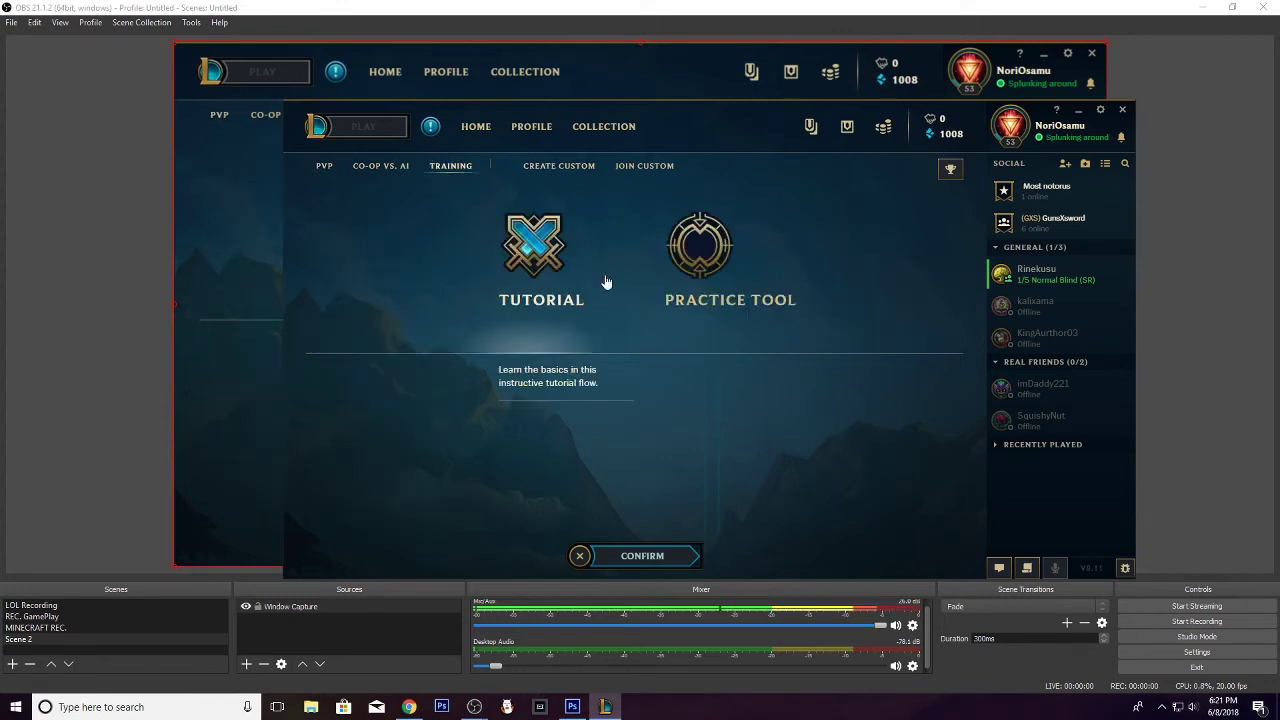
click(700, 245)
click(595, 556)
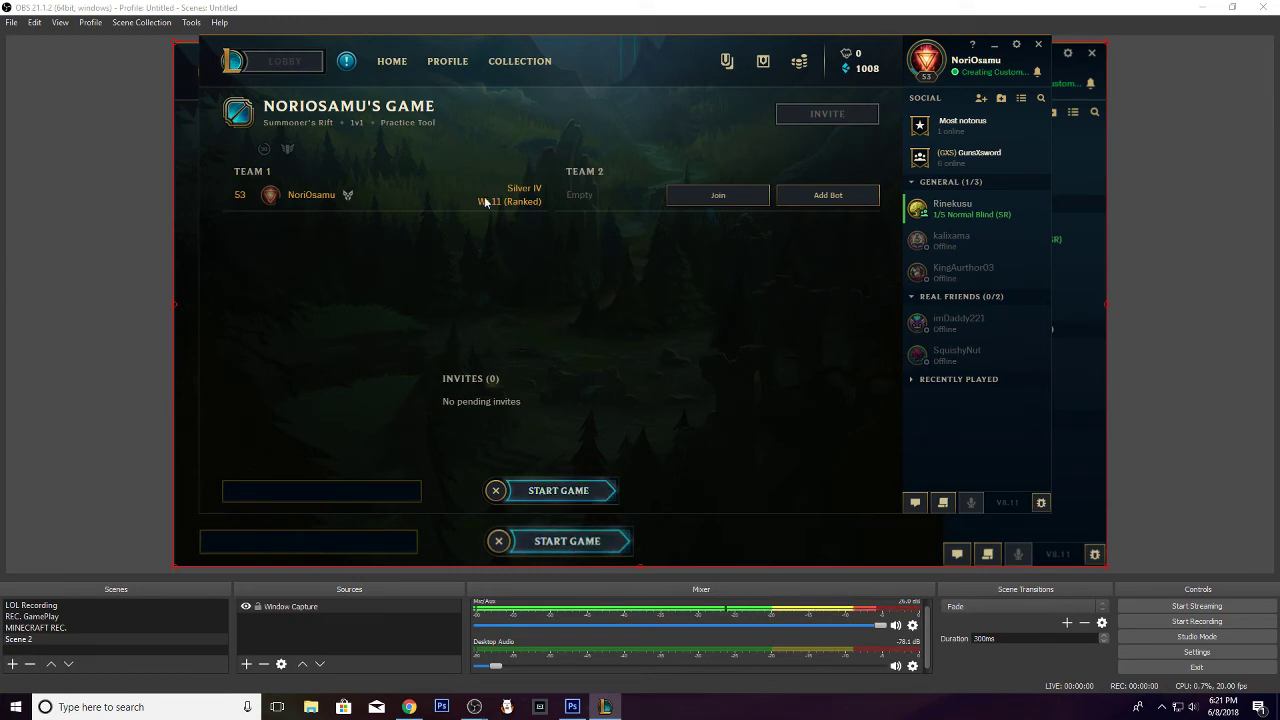
Decline the friend's invite, recreate the Practice Tool lobby and start the game
click(495, 490)
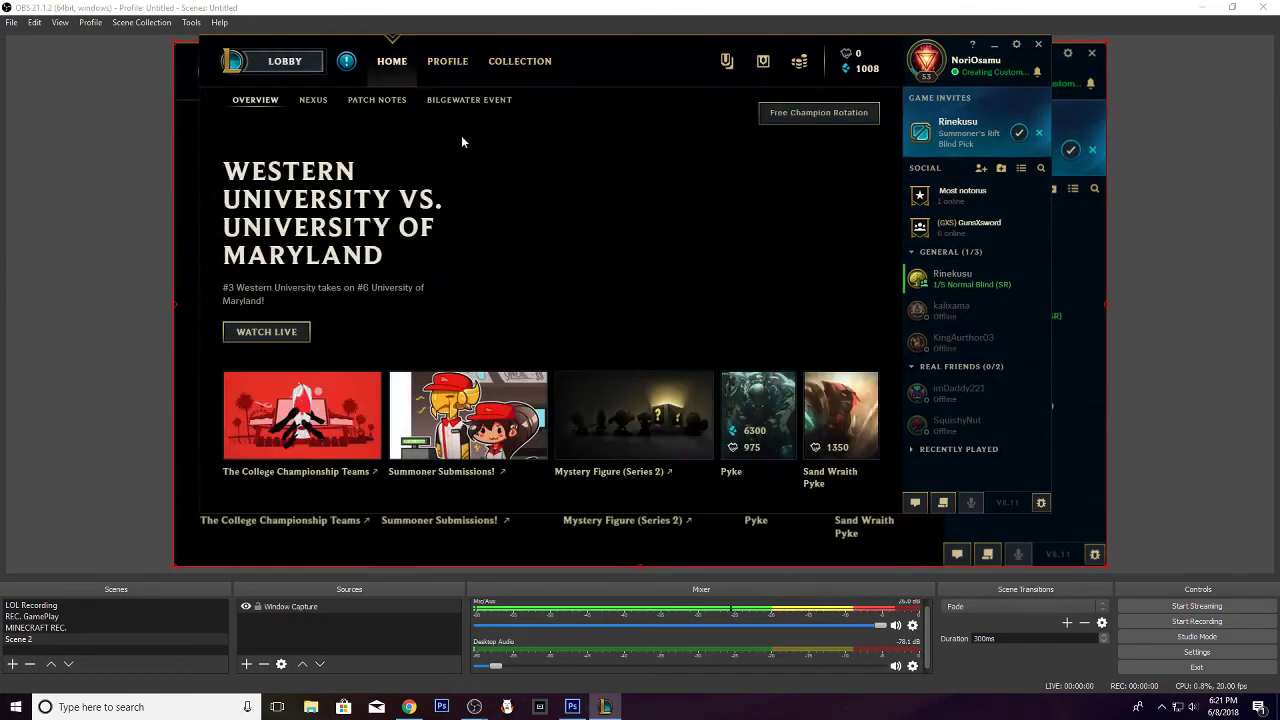
click(1041, 140)
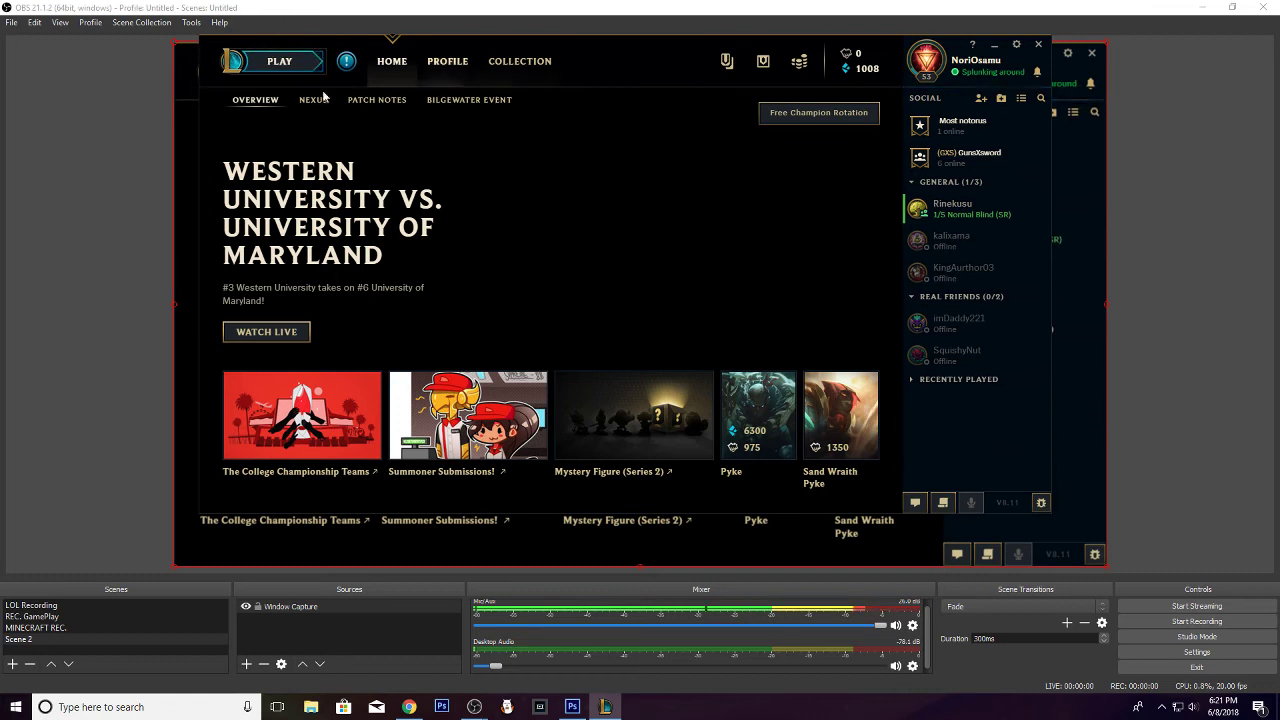
click(325, 68)
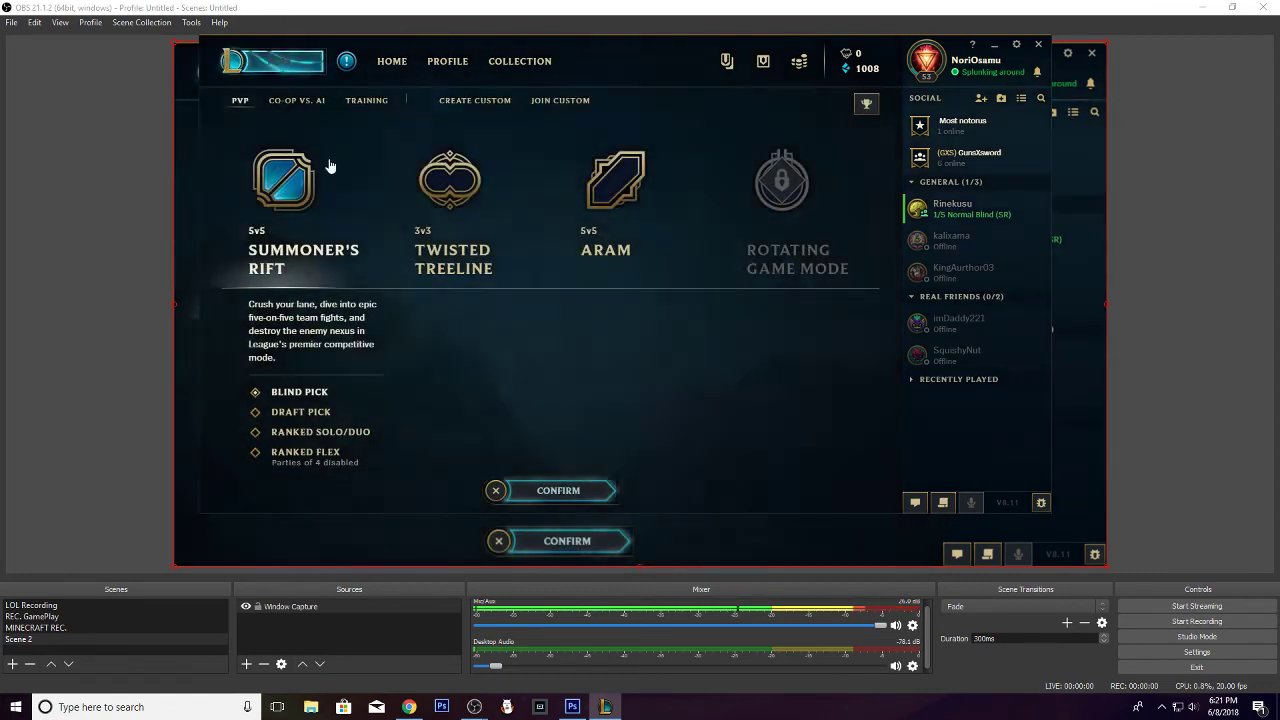
click(368, 100)
click(657, 247)
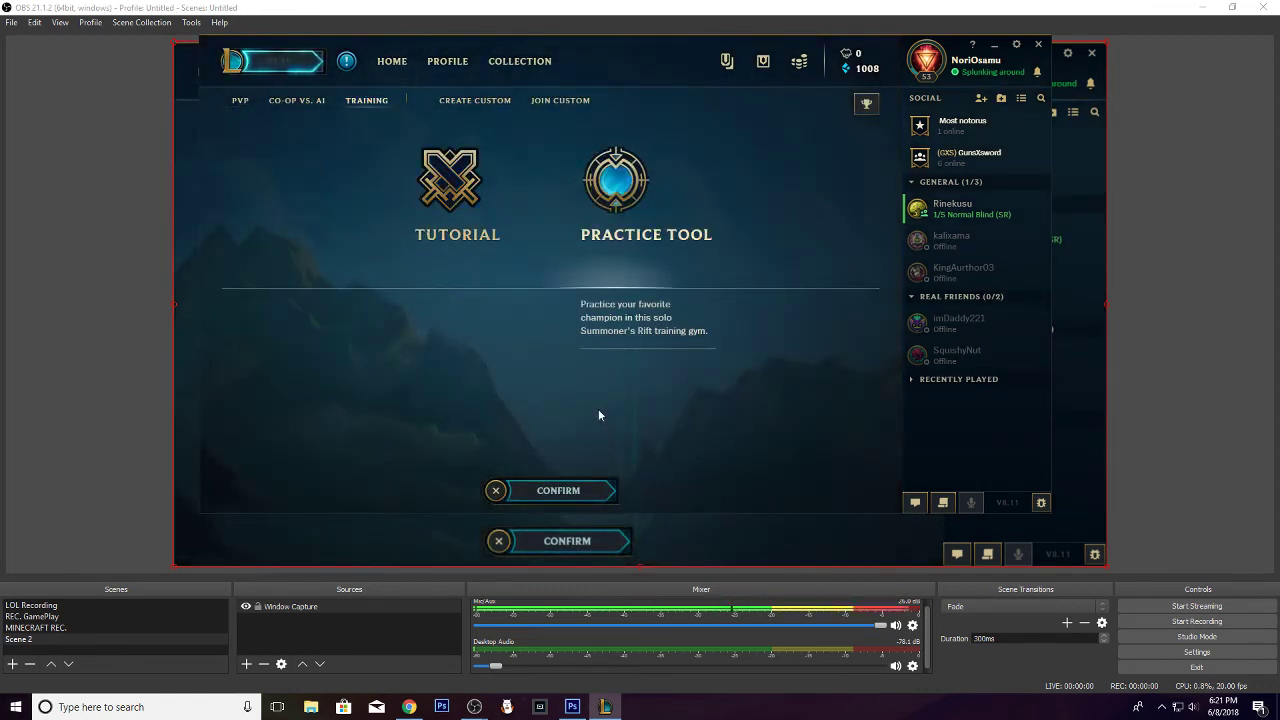
click(586, 540)
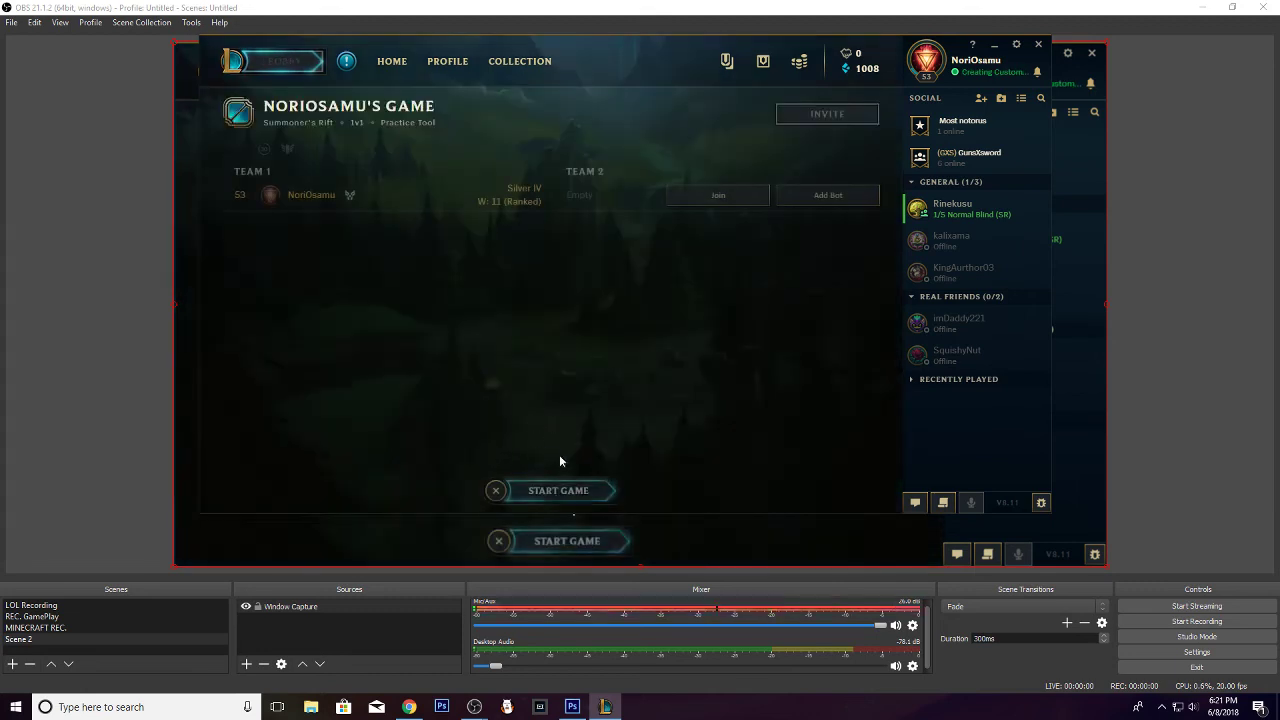
click(558, 495)
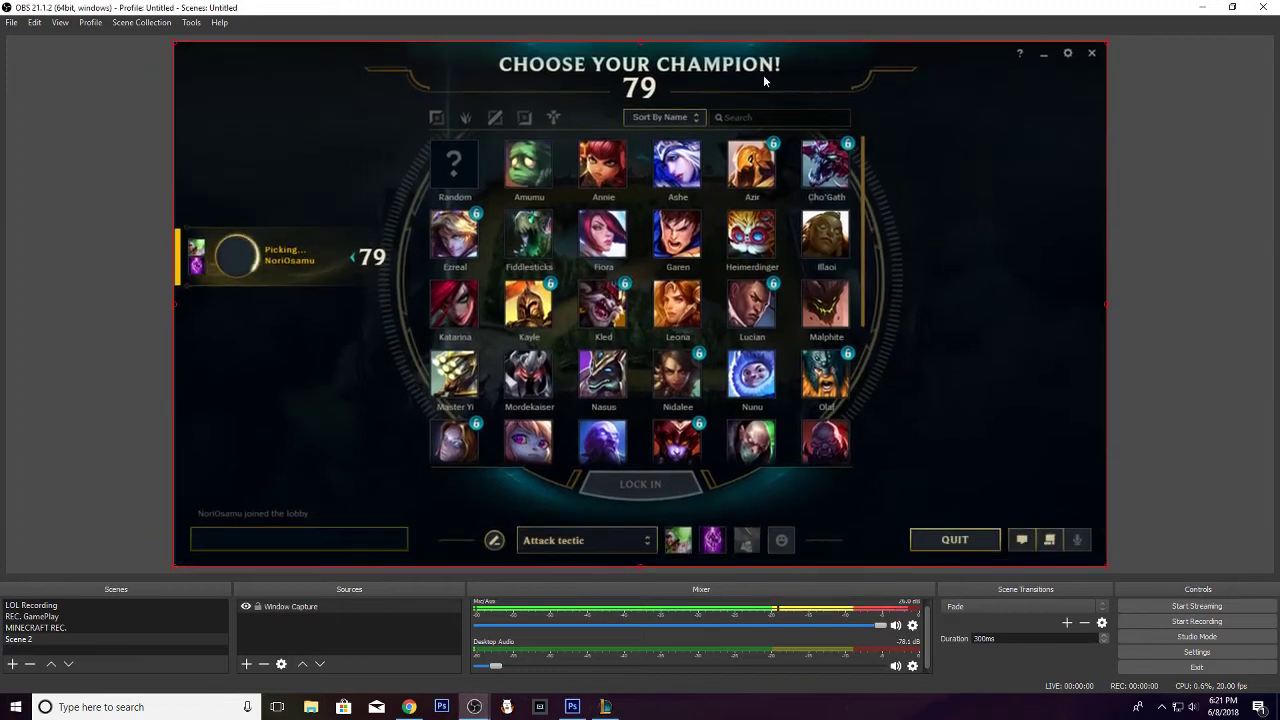
Pick and lock in Amumu, then reposition the client window
click(605, 706)
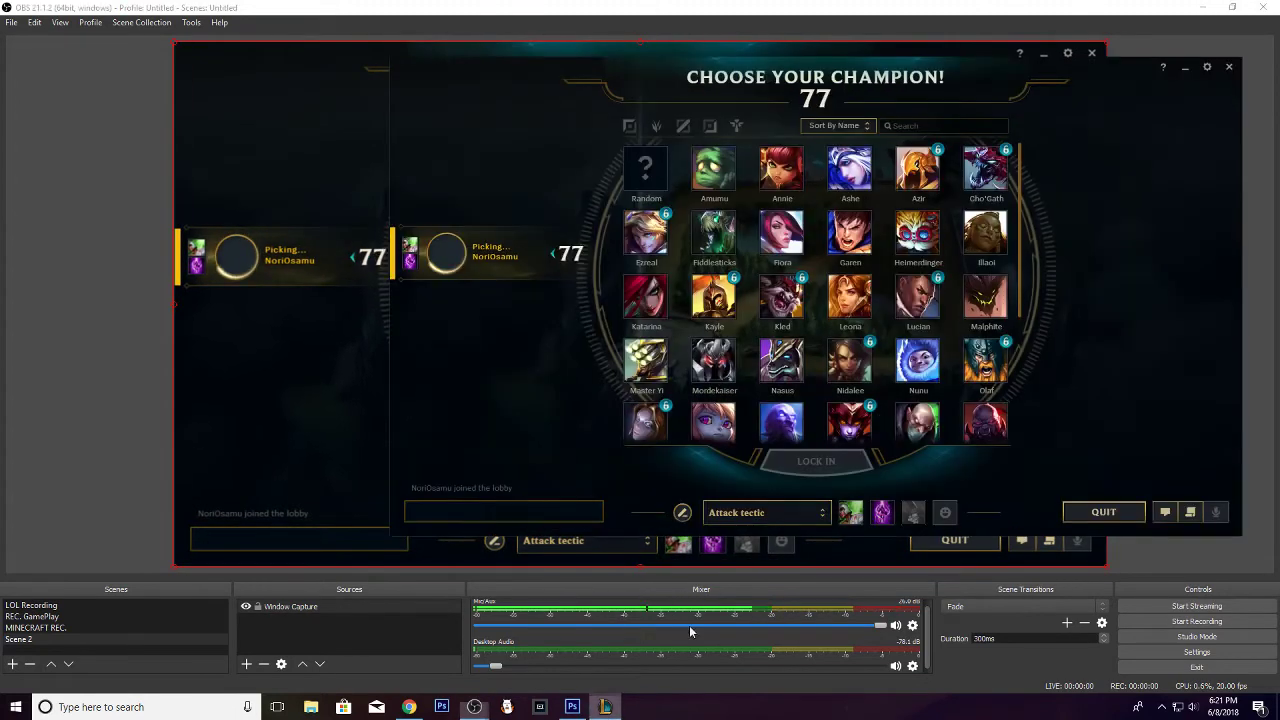
click(714, 170)
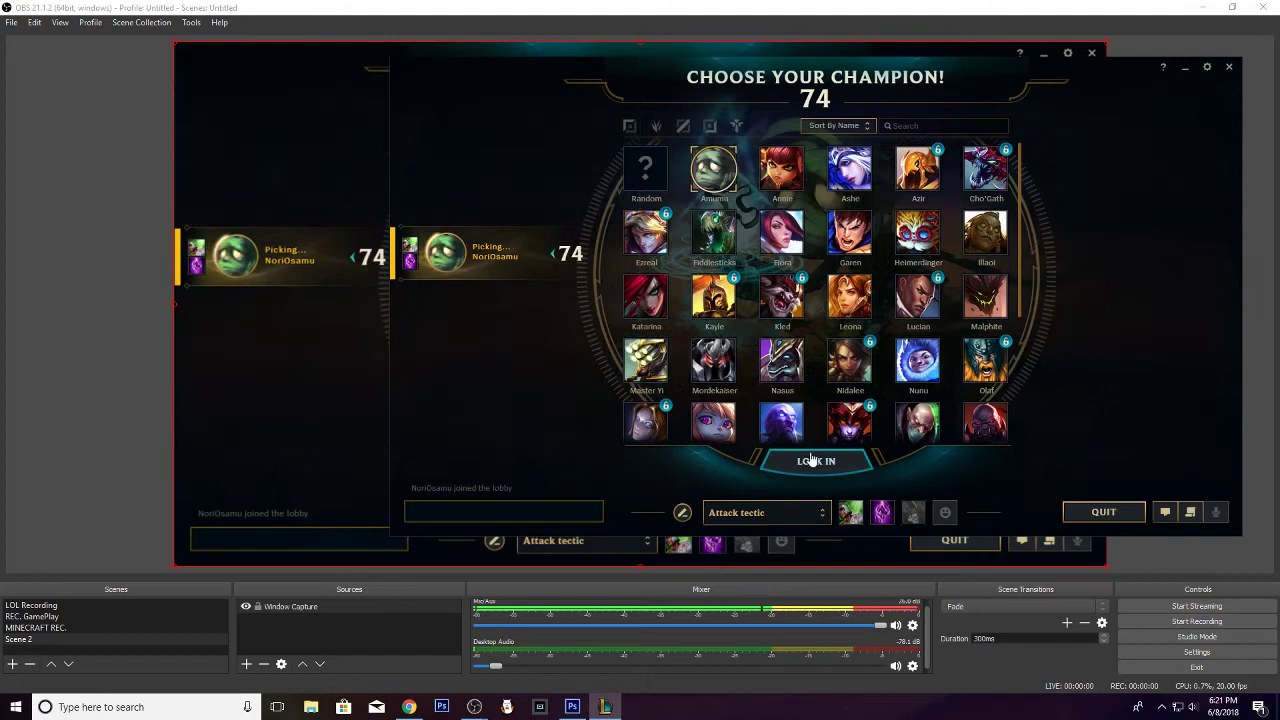
click(816, 461)
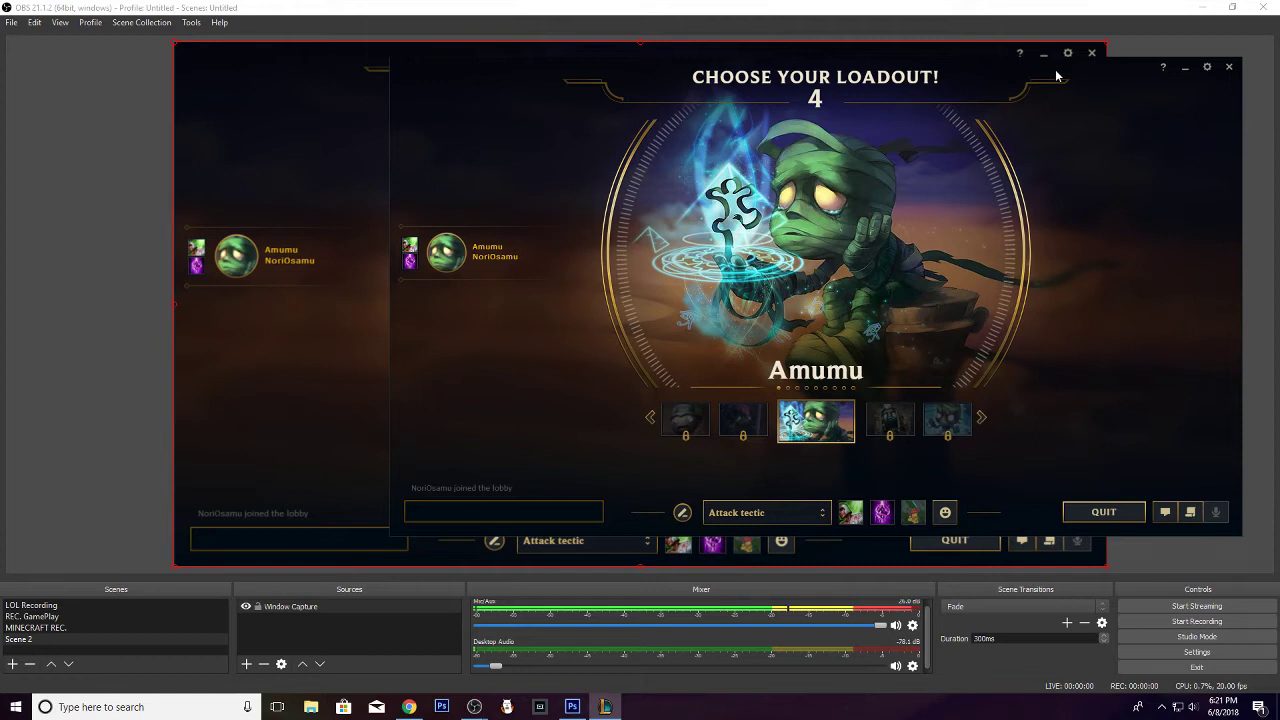
drag(966, 89, 930, 133)
drag(1020, 117, 984, 95)
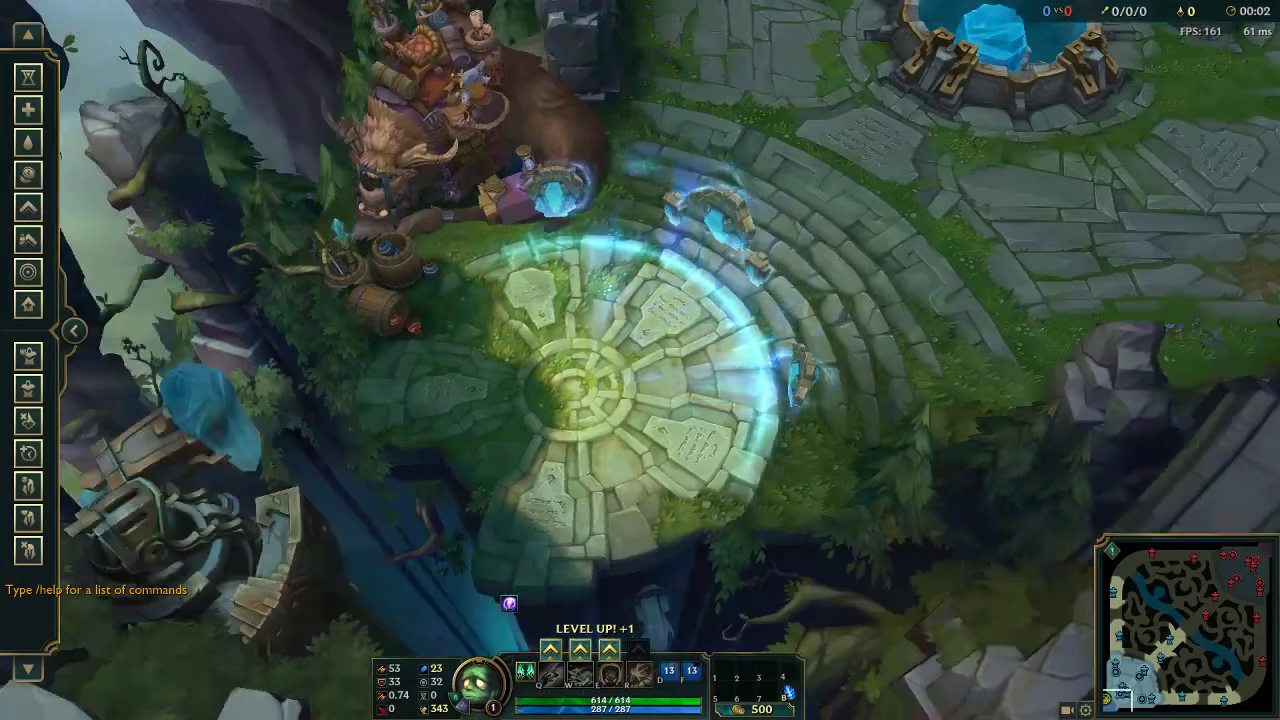
Open the in-game Options and review the controls, gameplay and interface settings
key(Escape)
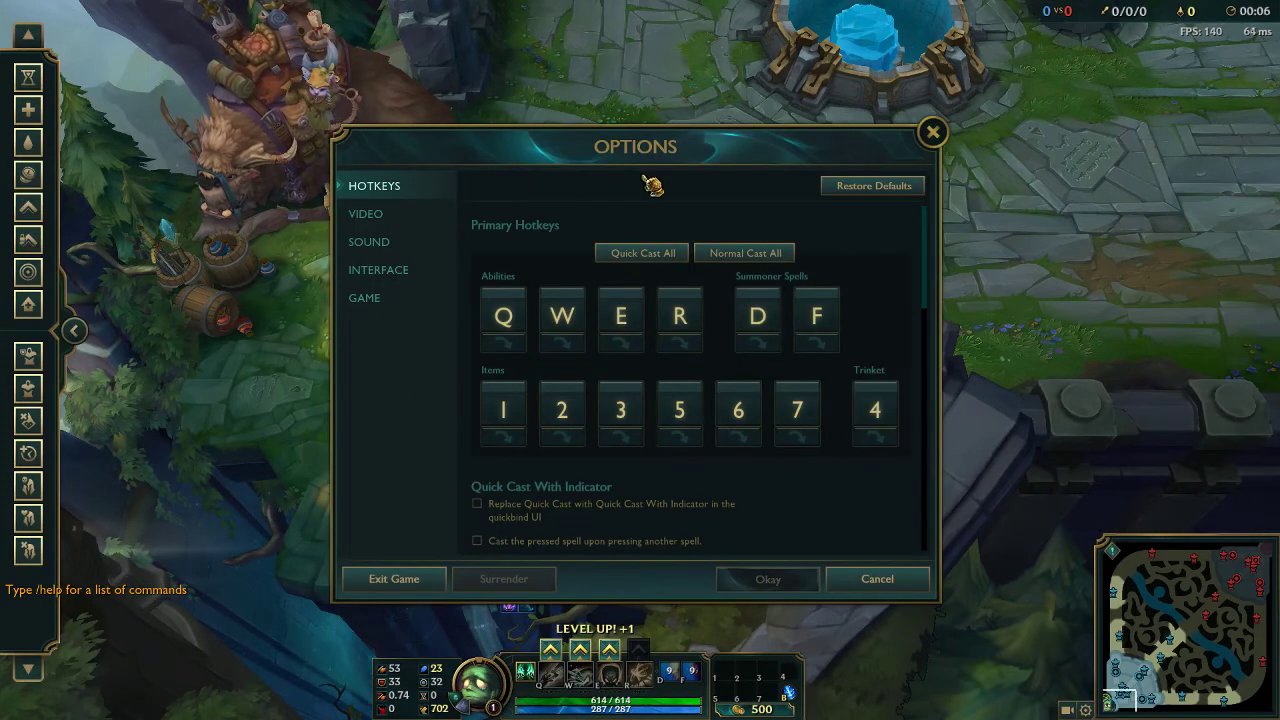
drag(665, 150, 777, 56)
scroll(733, 293, down, 3)
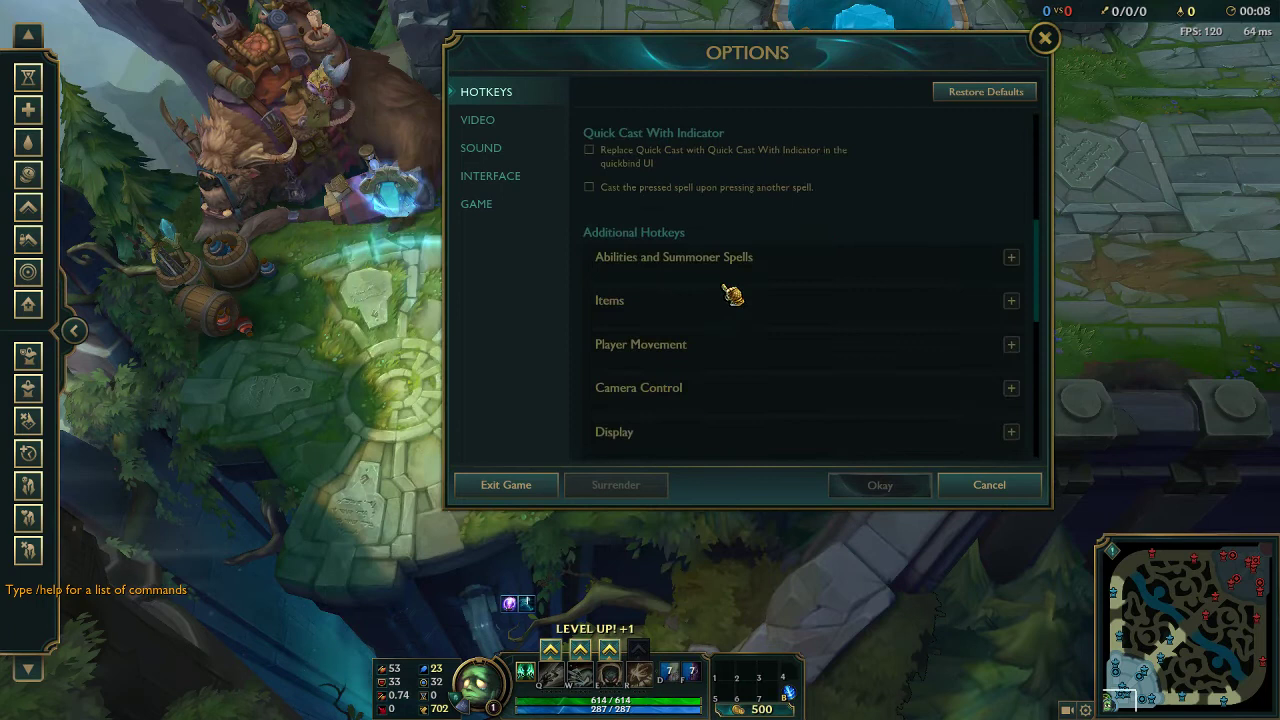
scroll(733, 293, up, 3)
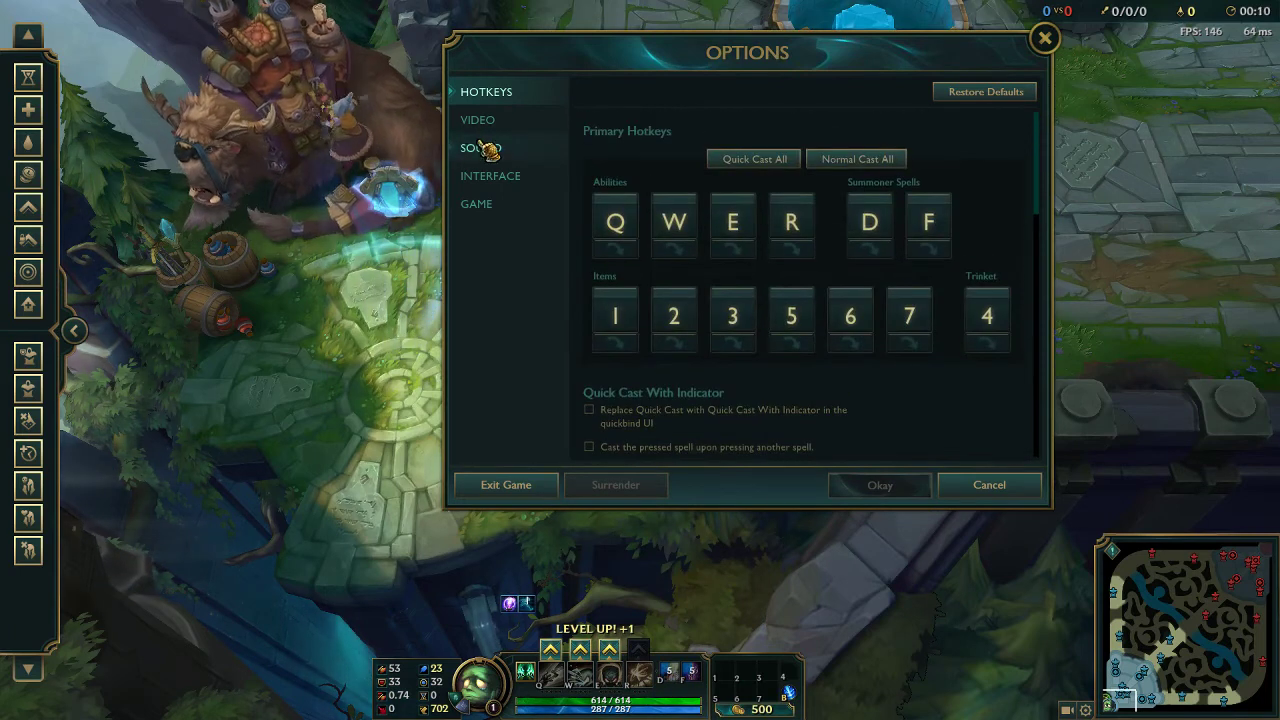
click(494, 205)
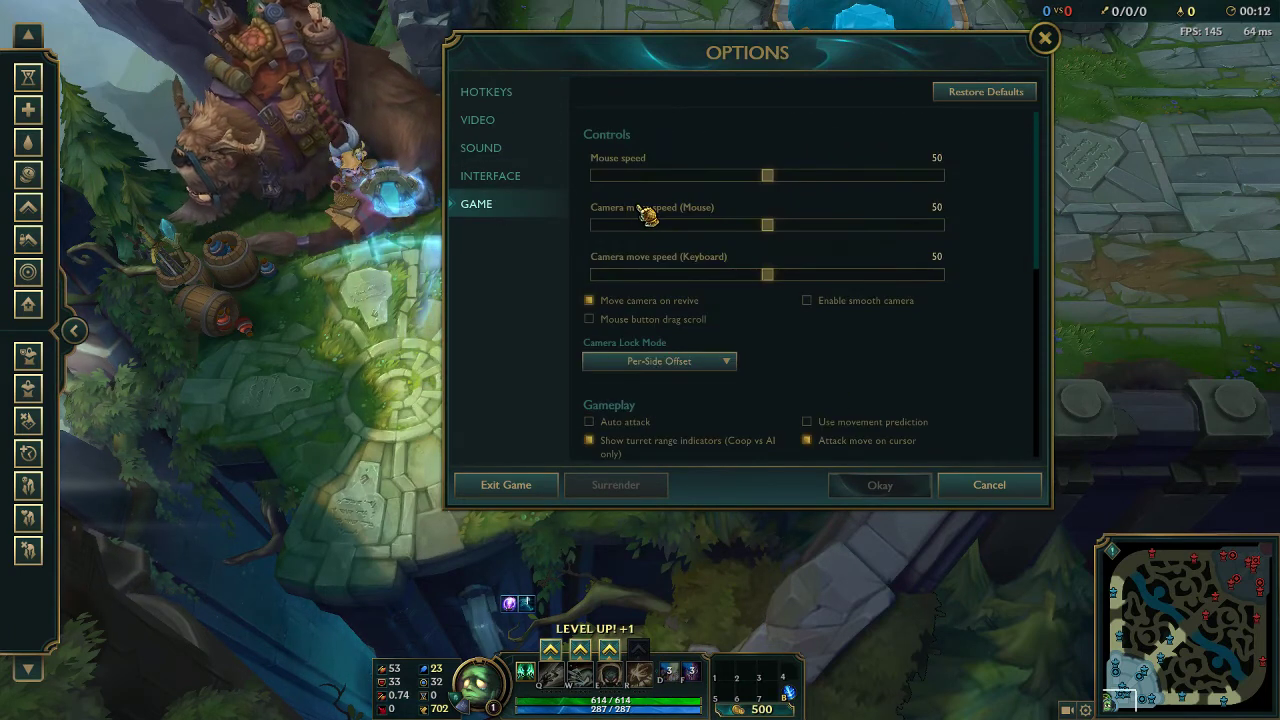
scroll(630, 217, down, 3)
scroll(600, 220, up, 1)
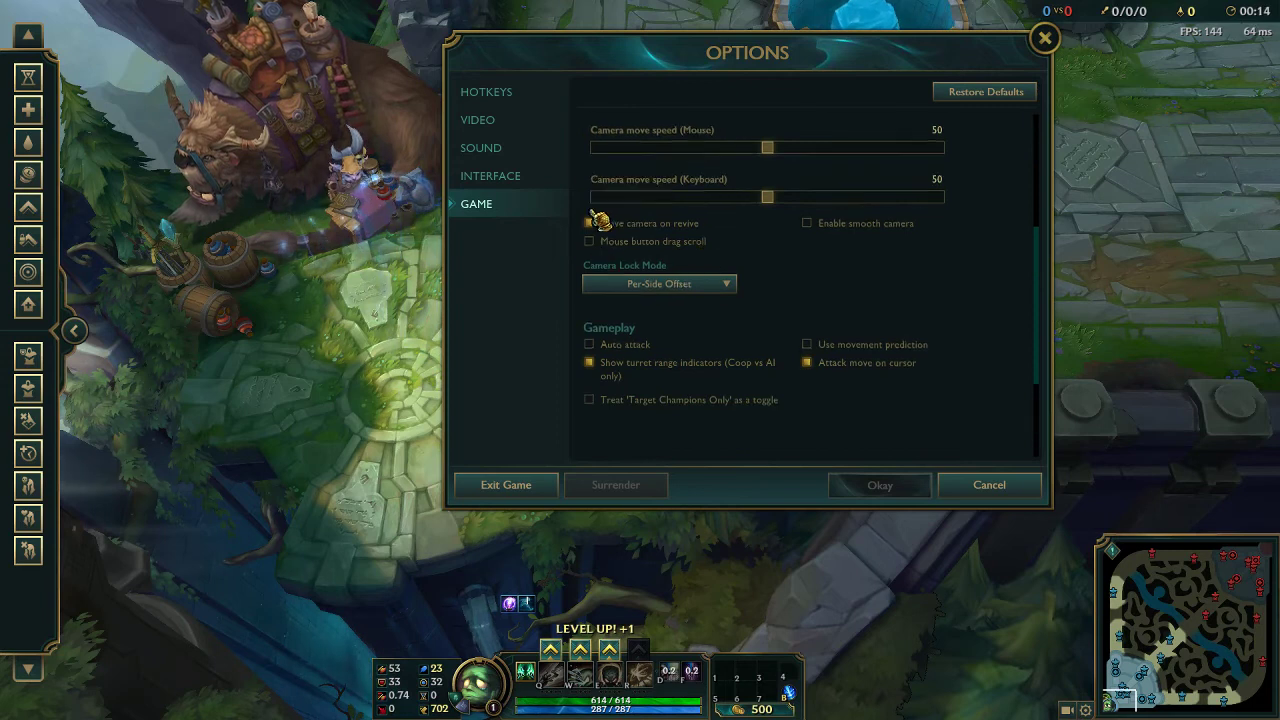
scroll(594, 210, up, 1)
scroll(680, 344, down, 2)
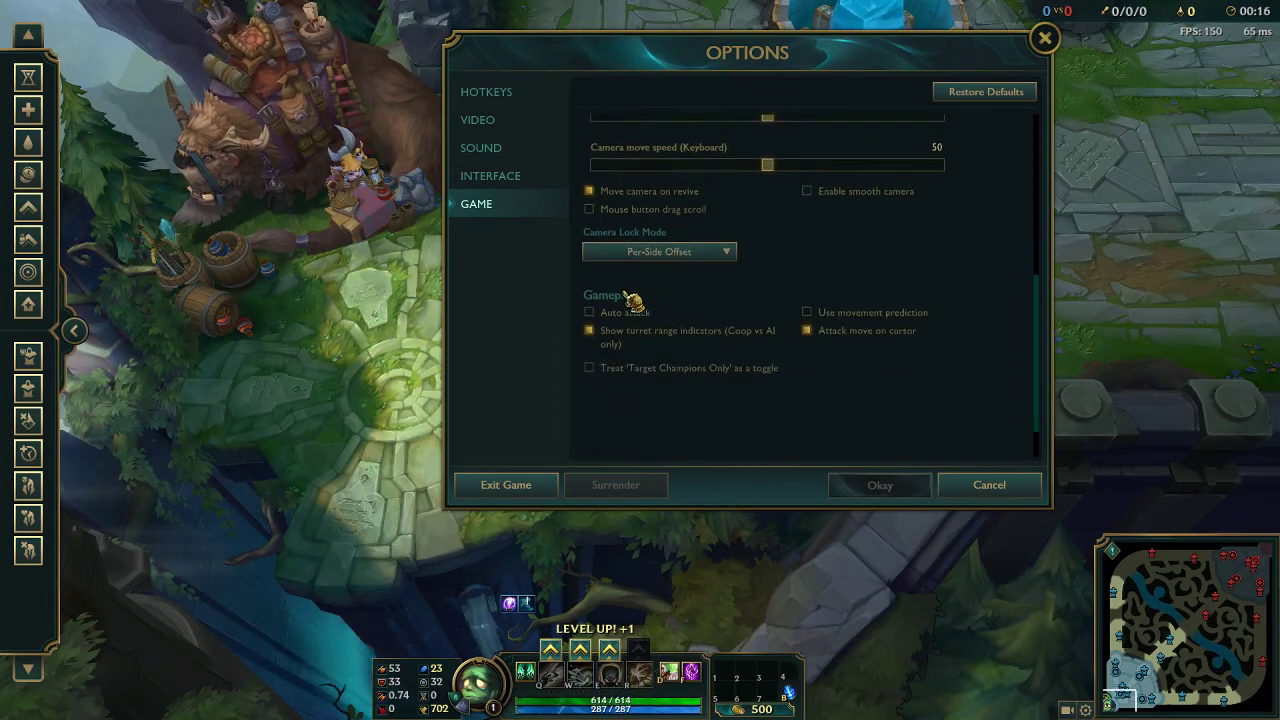
click(510, 180)
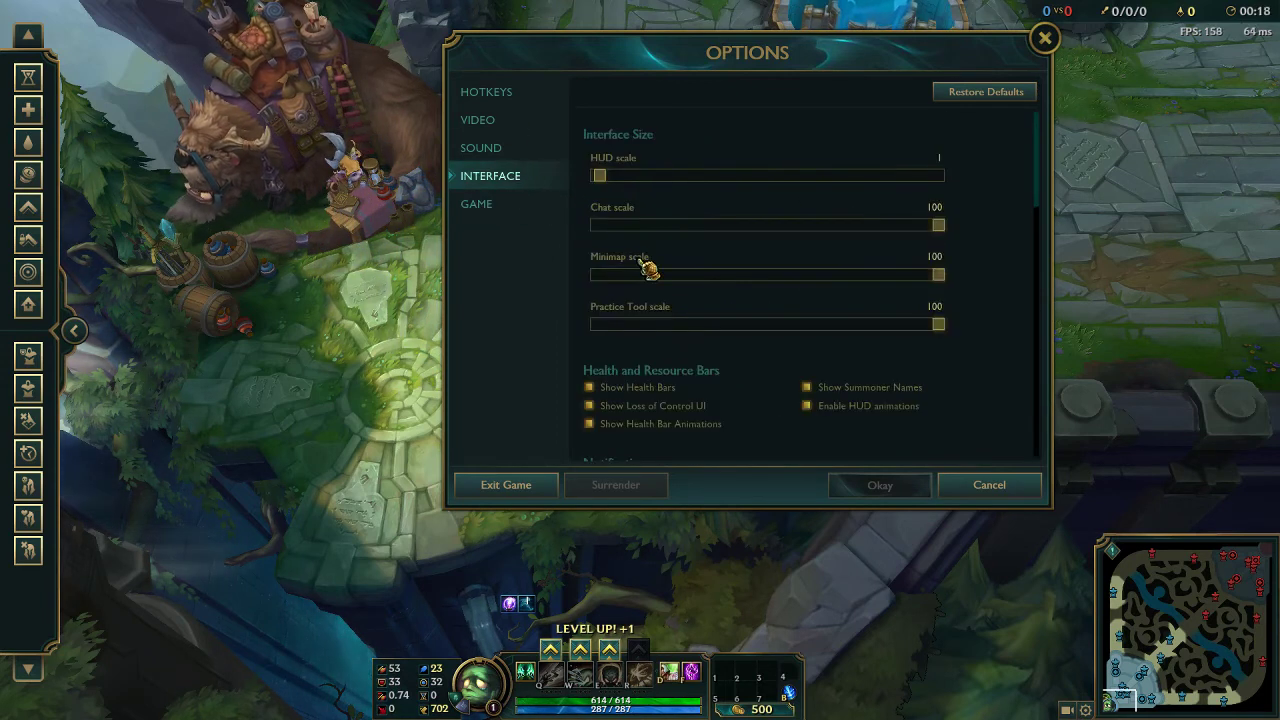
scroll(779, 274, down, 8)
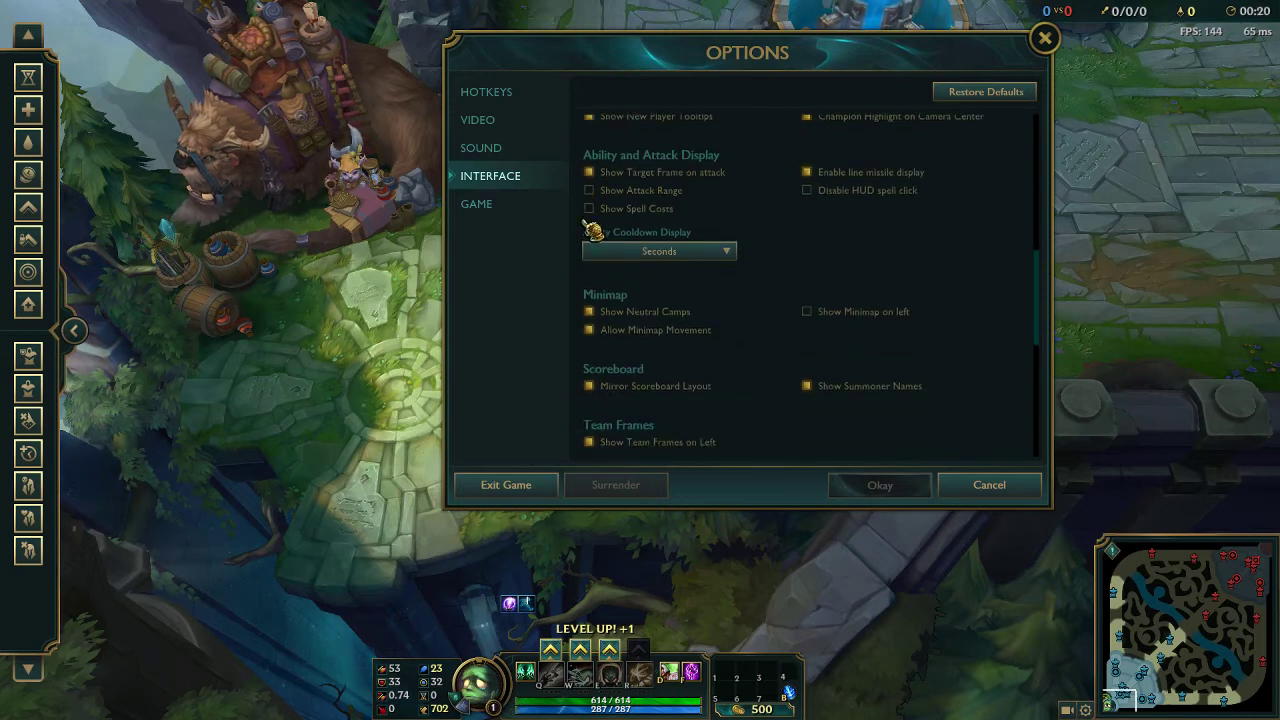
scroll(723, 236, down, 6)
scroll(720, 243, up, 12)
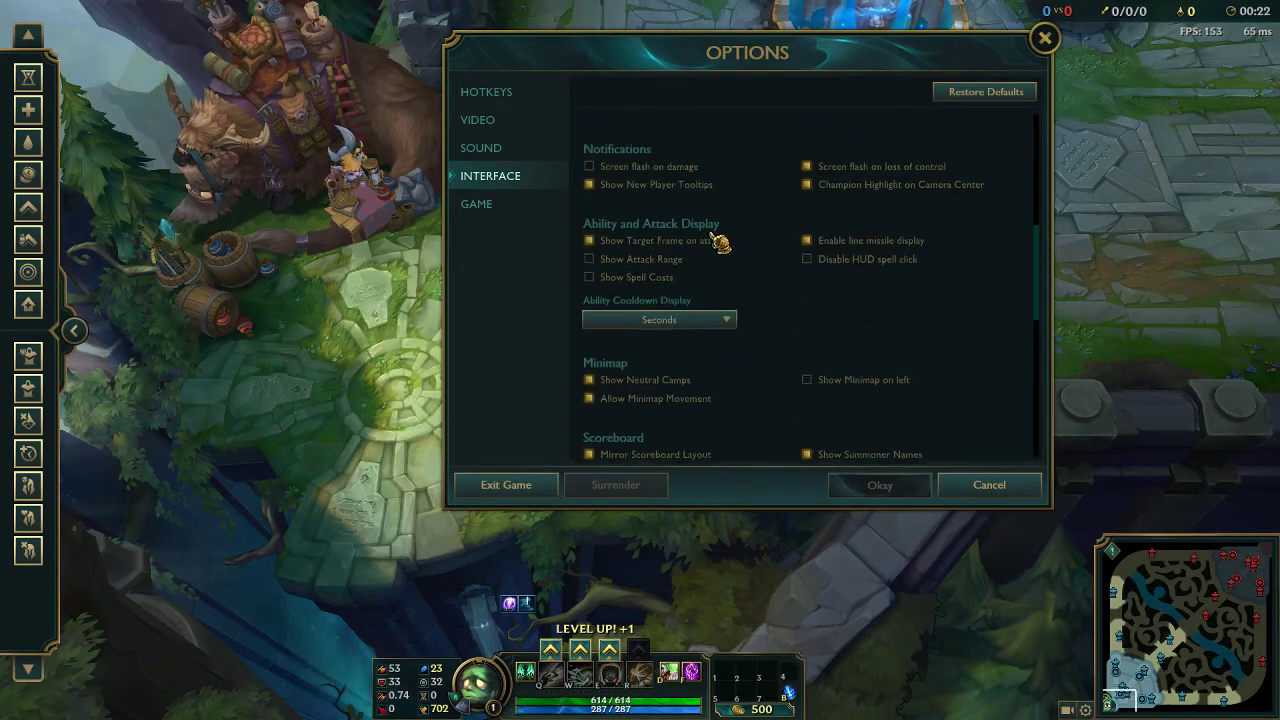
Check the Sound and Video settings, keep Borderless windowed mode, and close Options
click(540, 150)
click(550, 122)
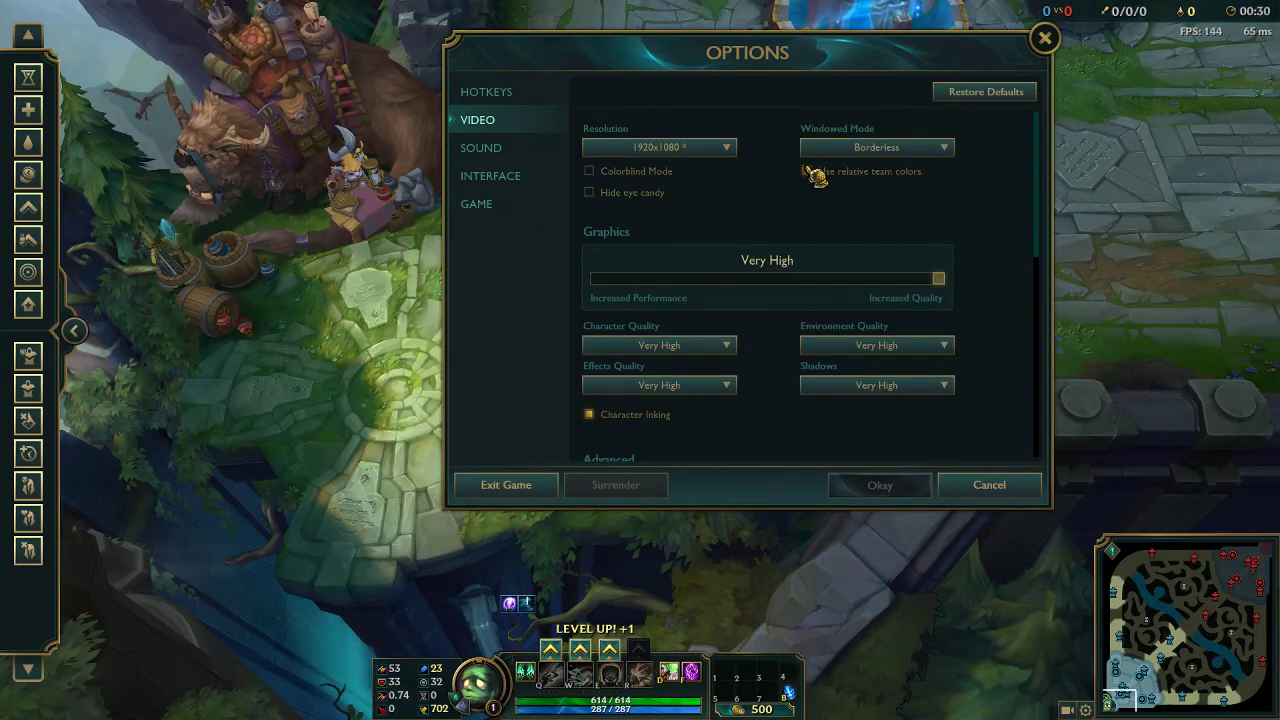
click(853, 150)
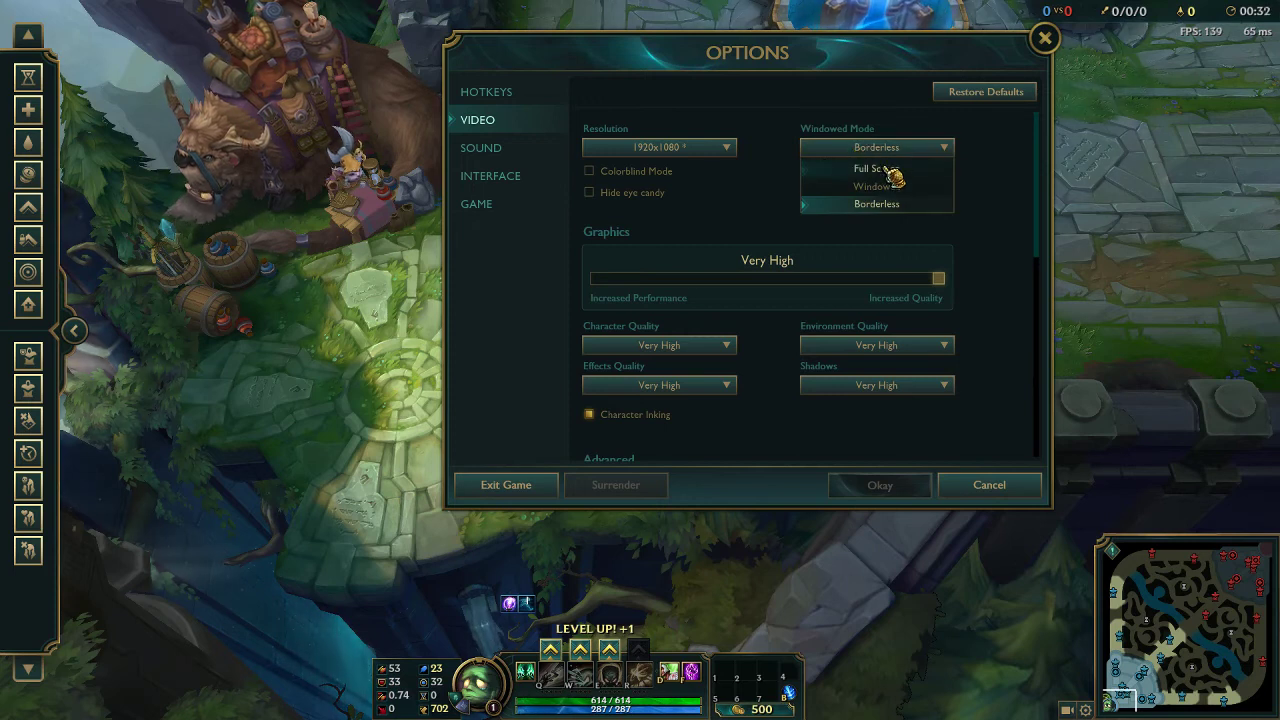
click(952, 248)
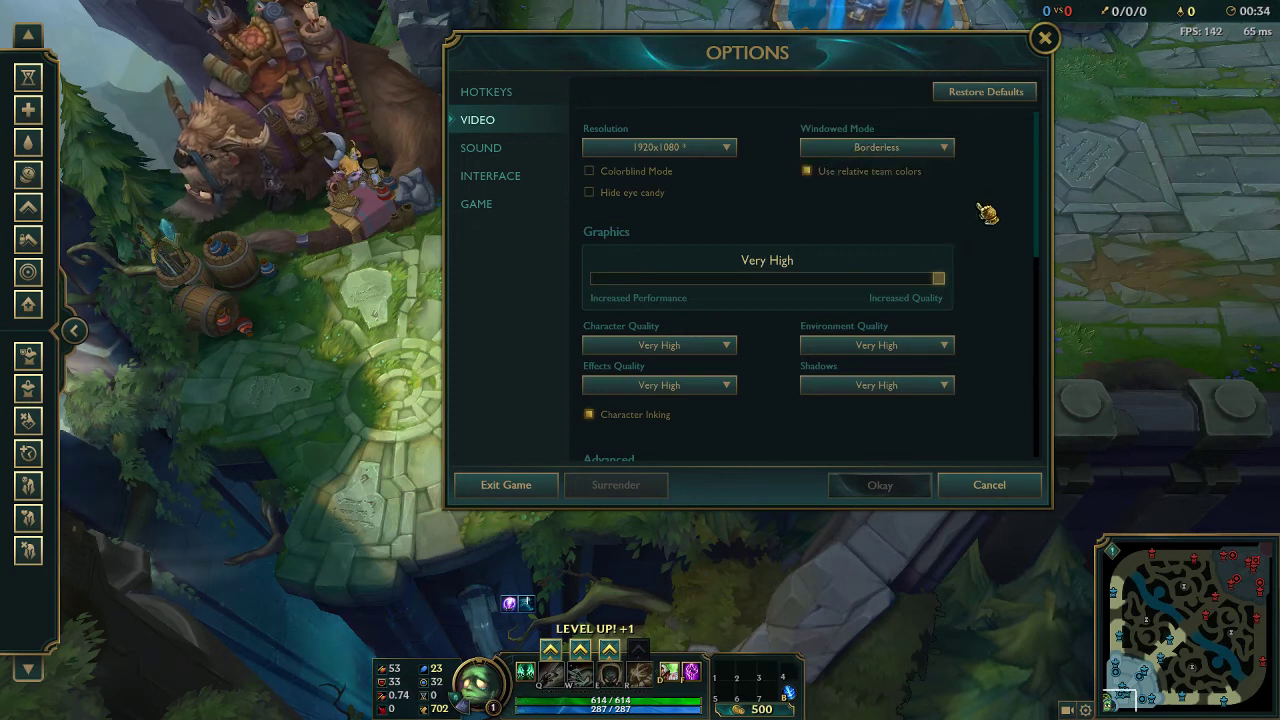
click(1046, 42)
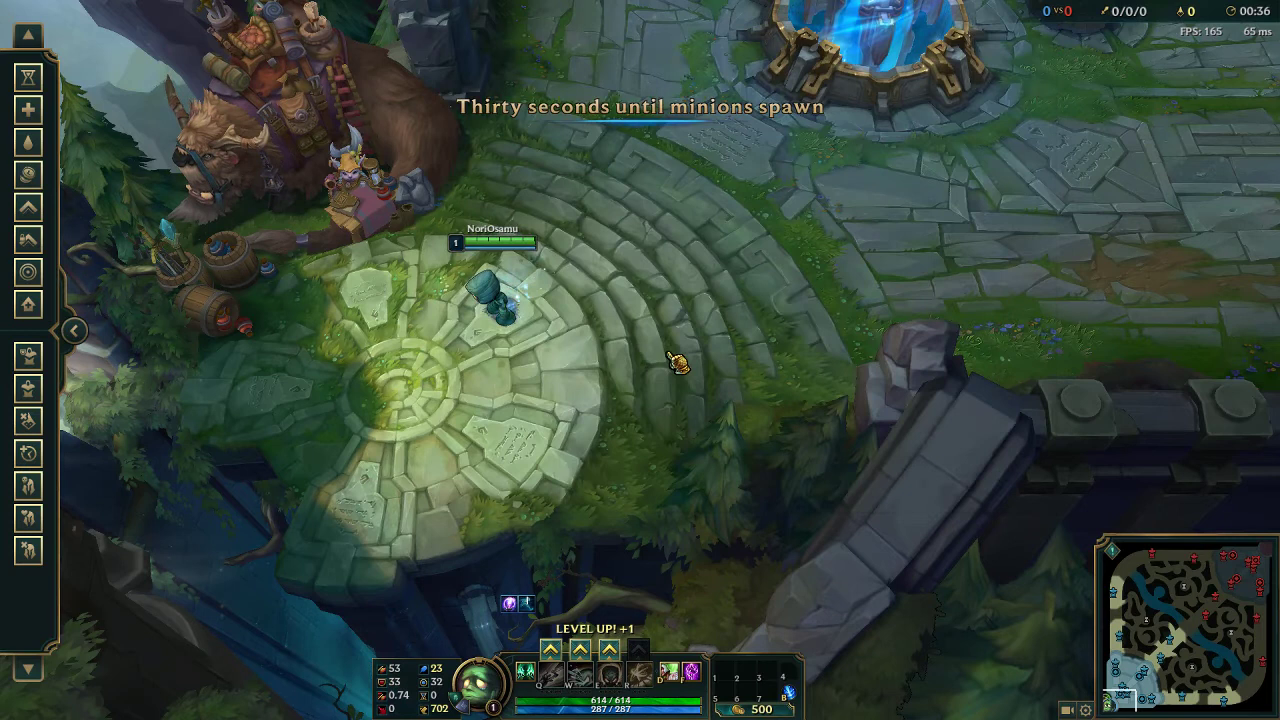
key(Escape)
key(Escape)
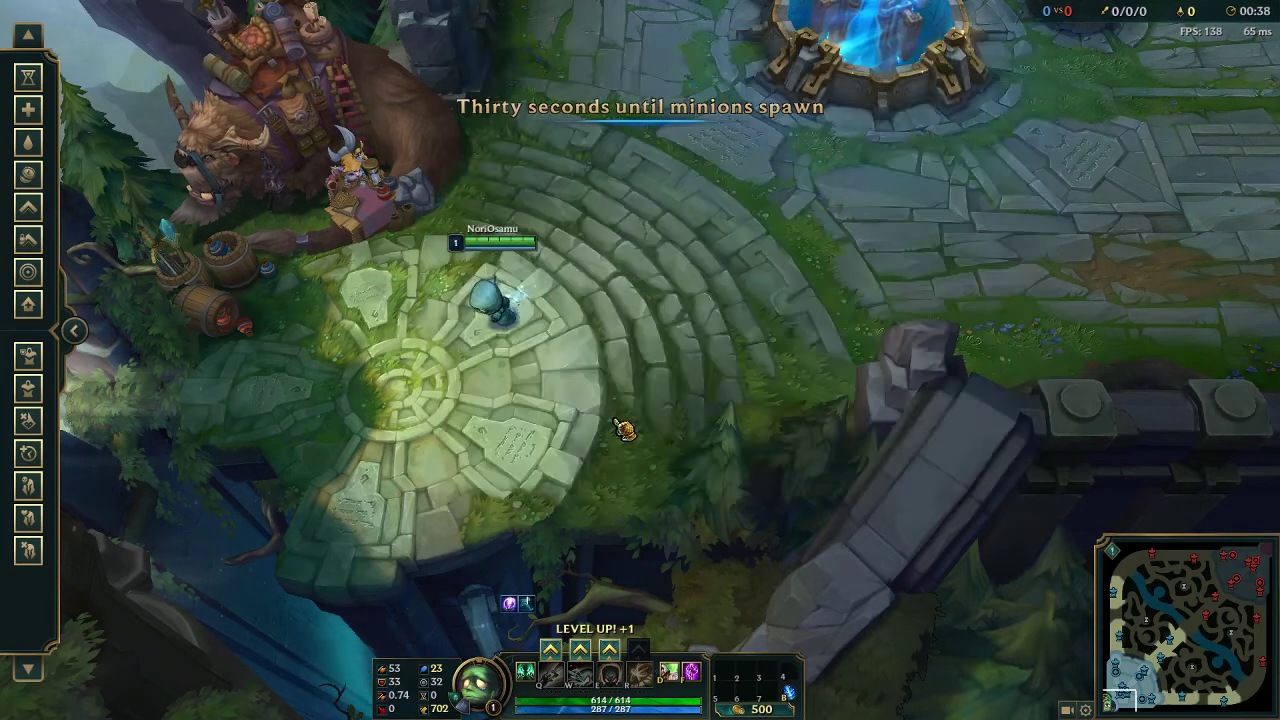
key(Escape)
key(Escape)
key(Escape)
key(Escape)
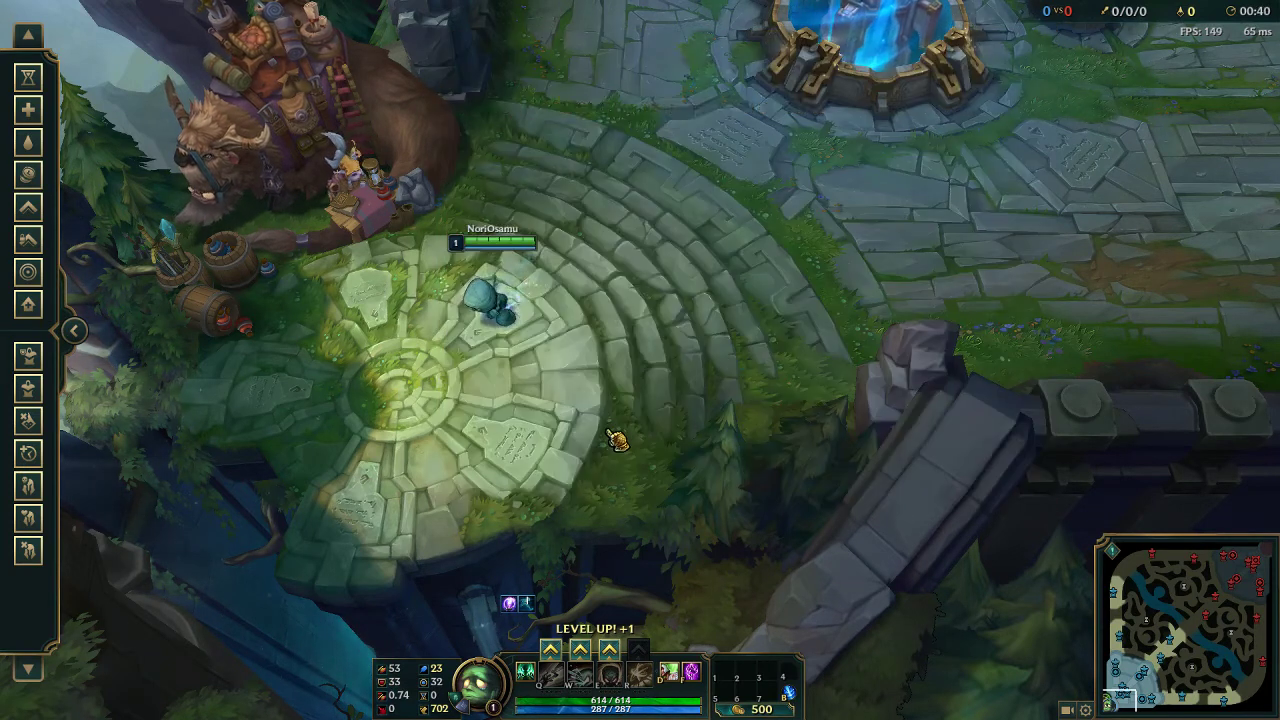
key(Escape)
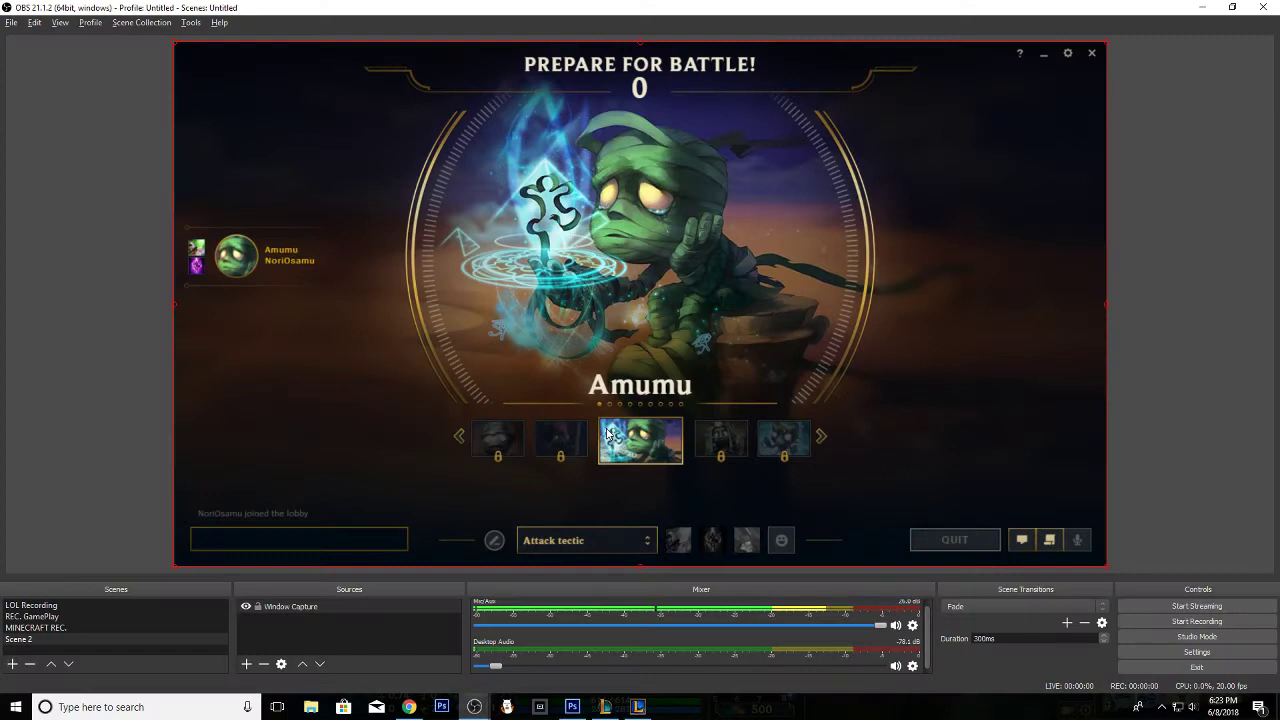
Add a Game Capture in 'Capture specific window' mode targeting the League of Legends (TM) Client
click(1170, 381)
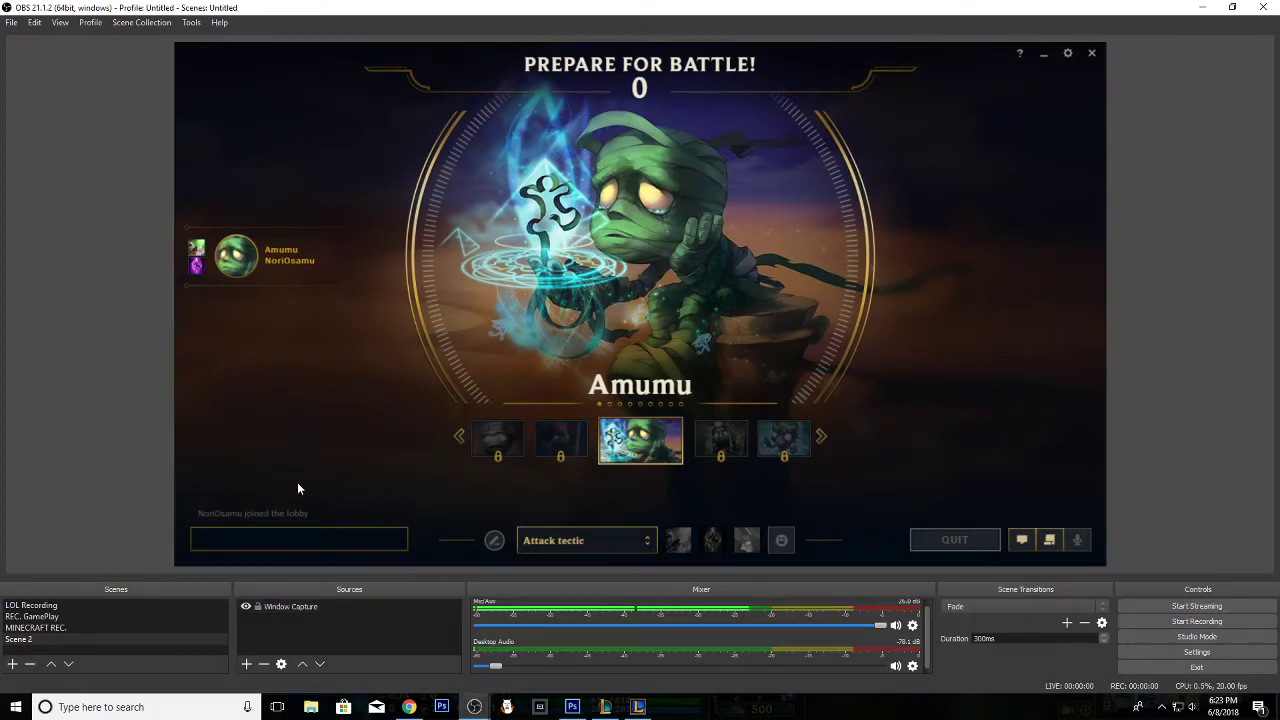
click(247, 664)
click(326, 537)
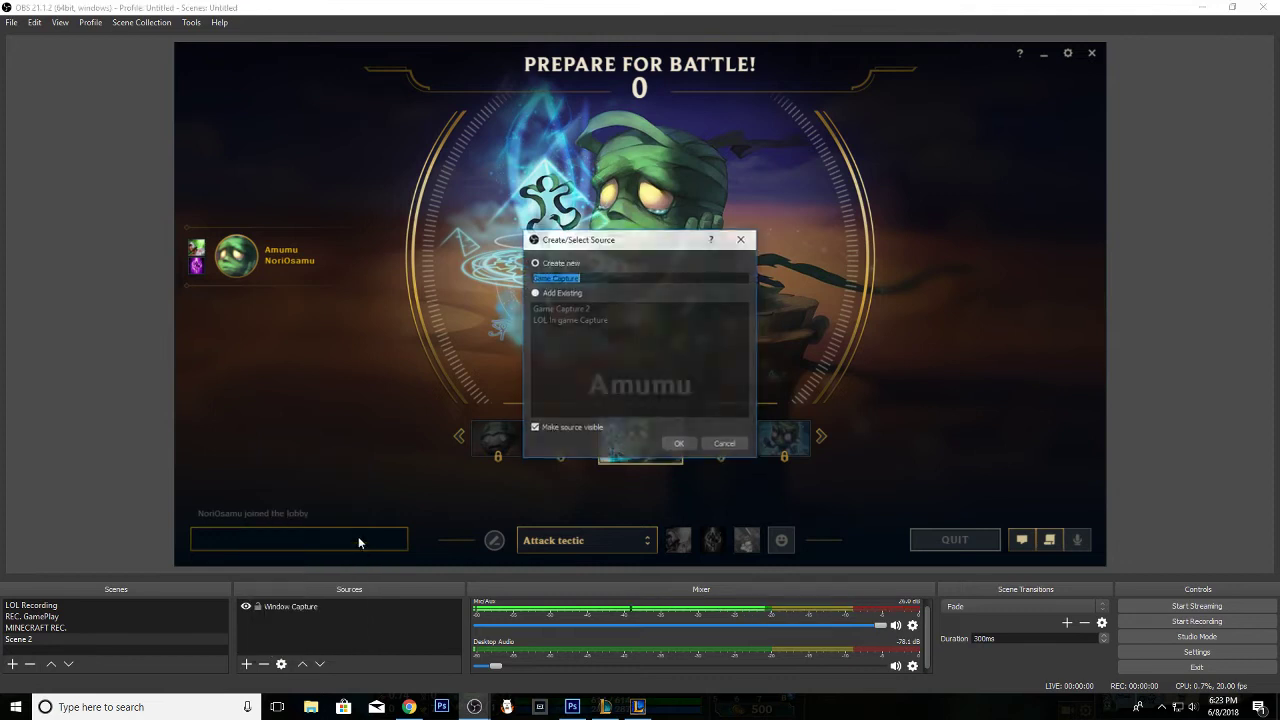
click(680, 445)
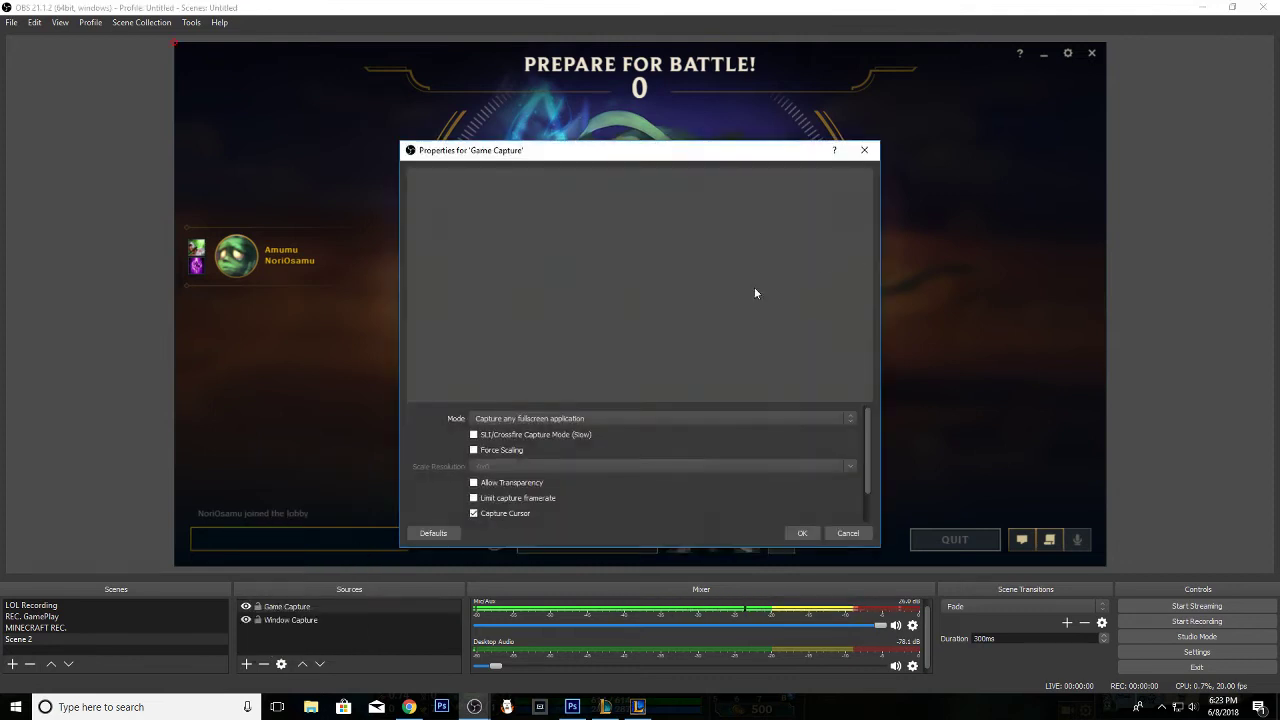
click(540, 418)
click(510, 438)
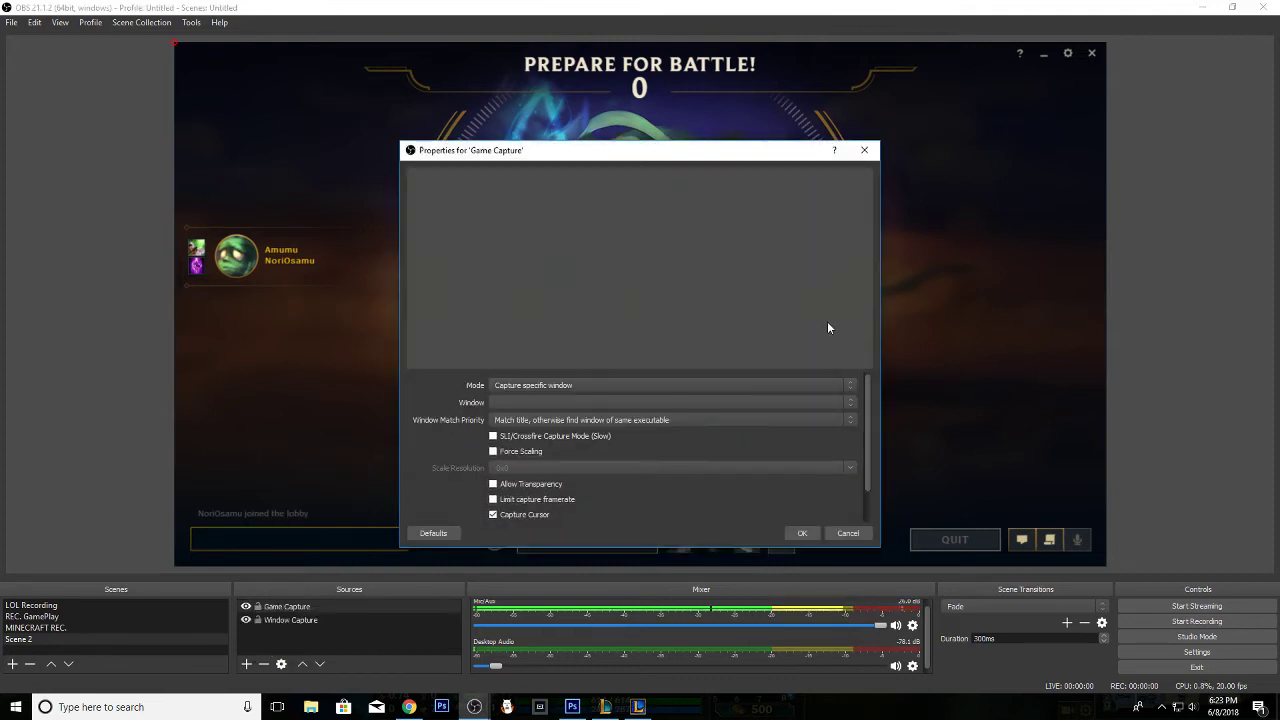
click(508, 401)
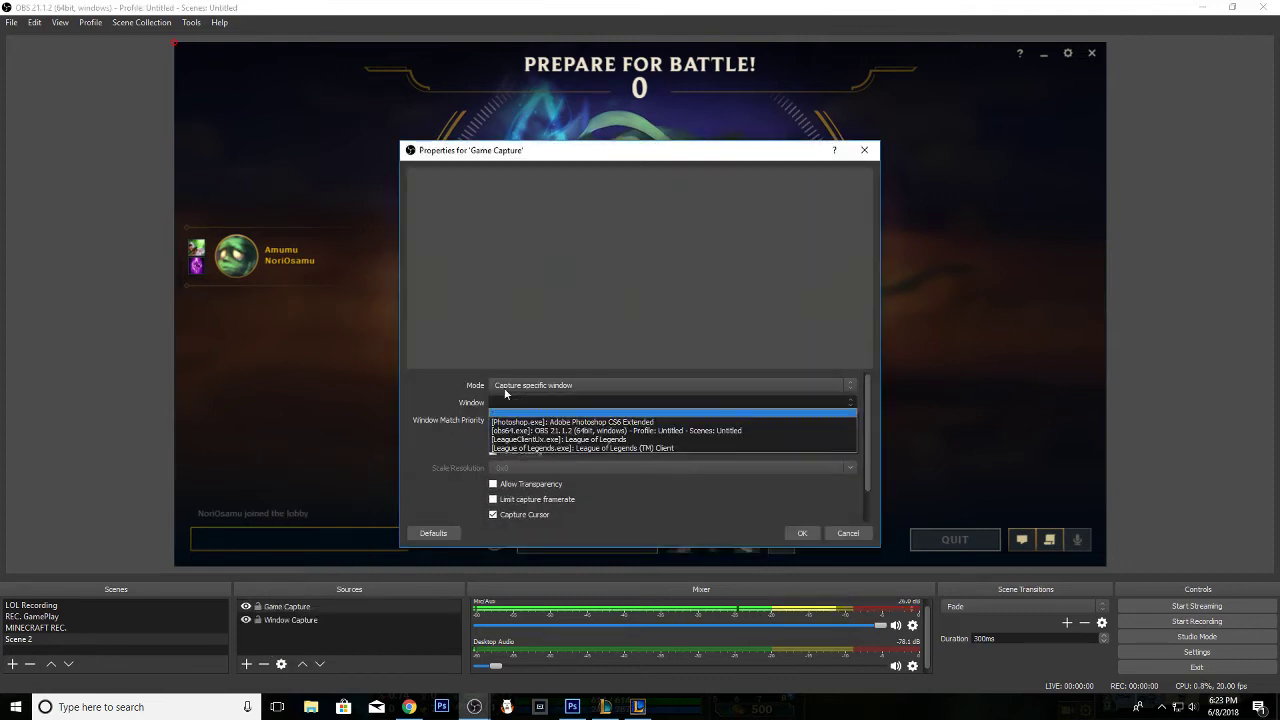
click(526, 447)
click(800, 533)
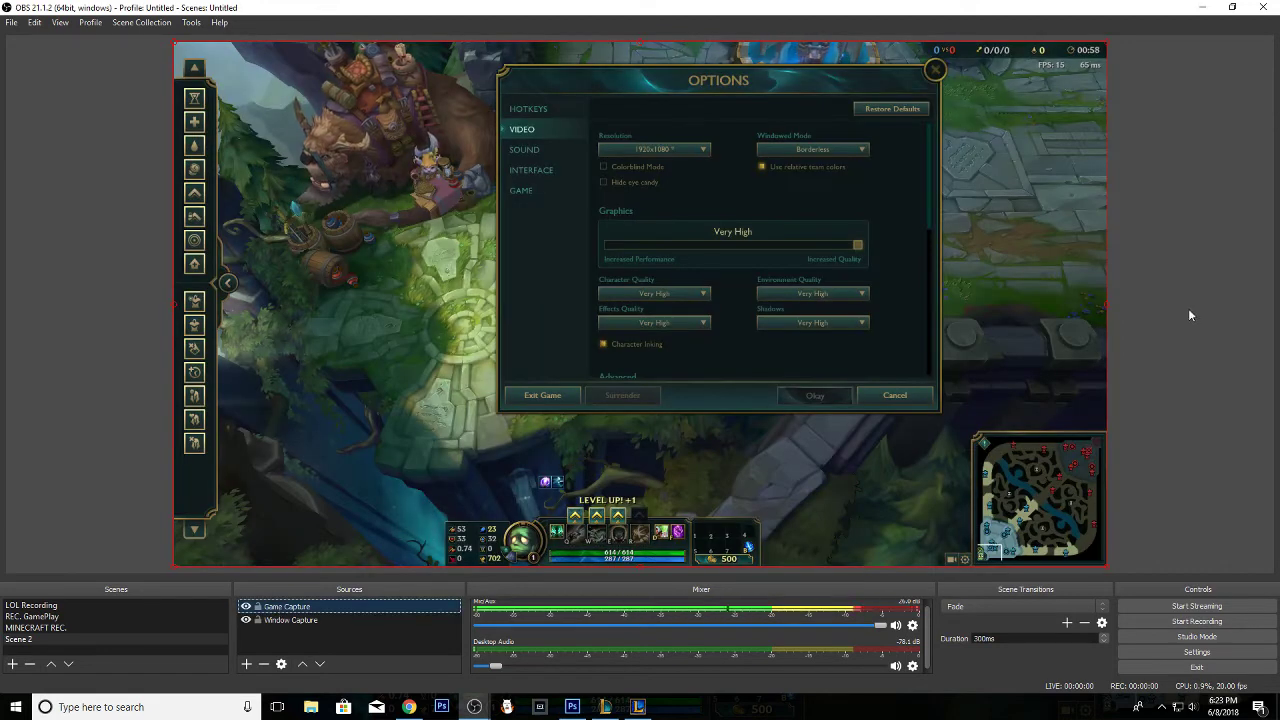
Deselect the Game Capture source and bring the League game window to the front
click(1189, 314)
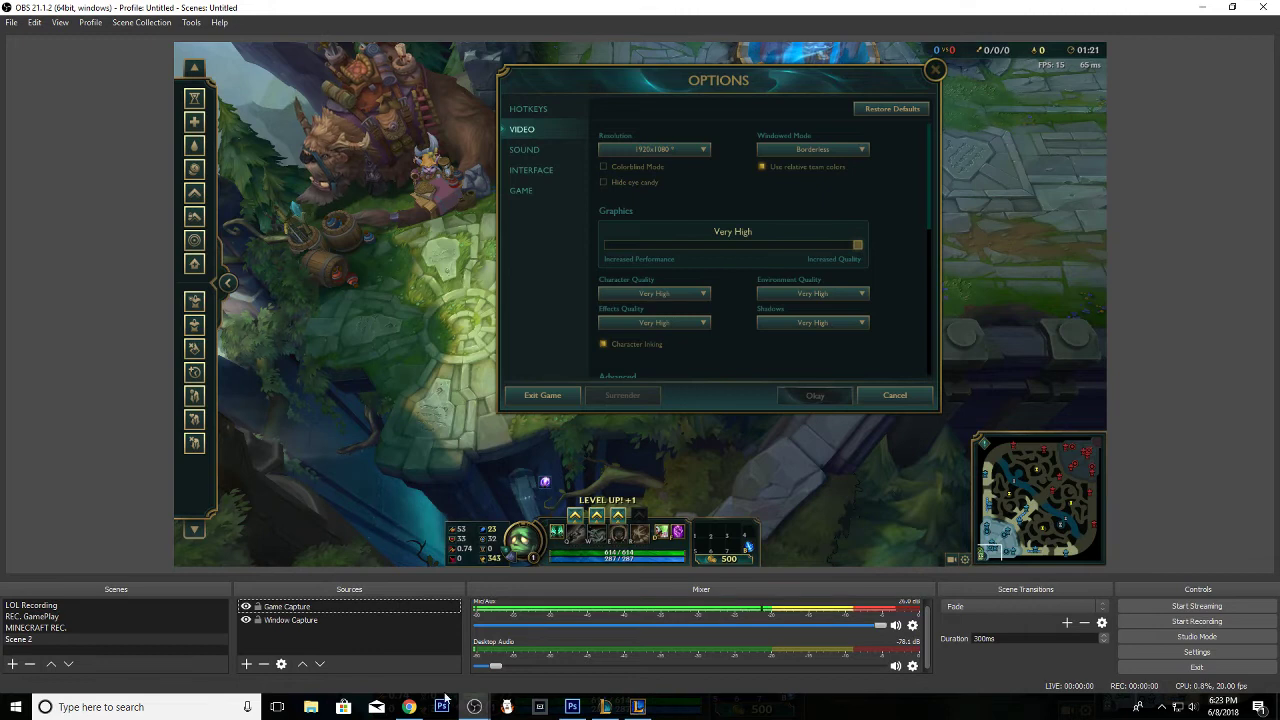
click(637, 706)
Close the in-game Options and walk Amumu around the base and up the lane
click(905, 148)
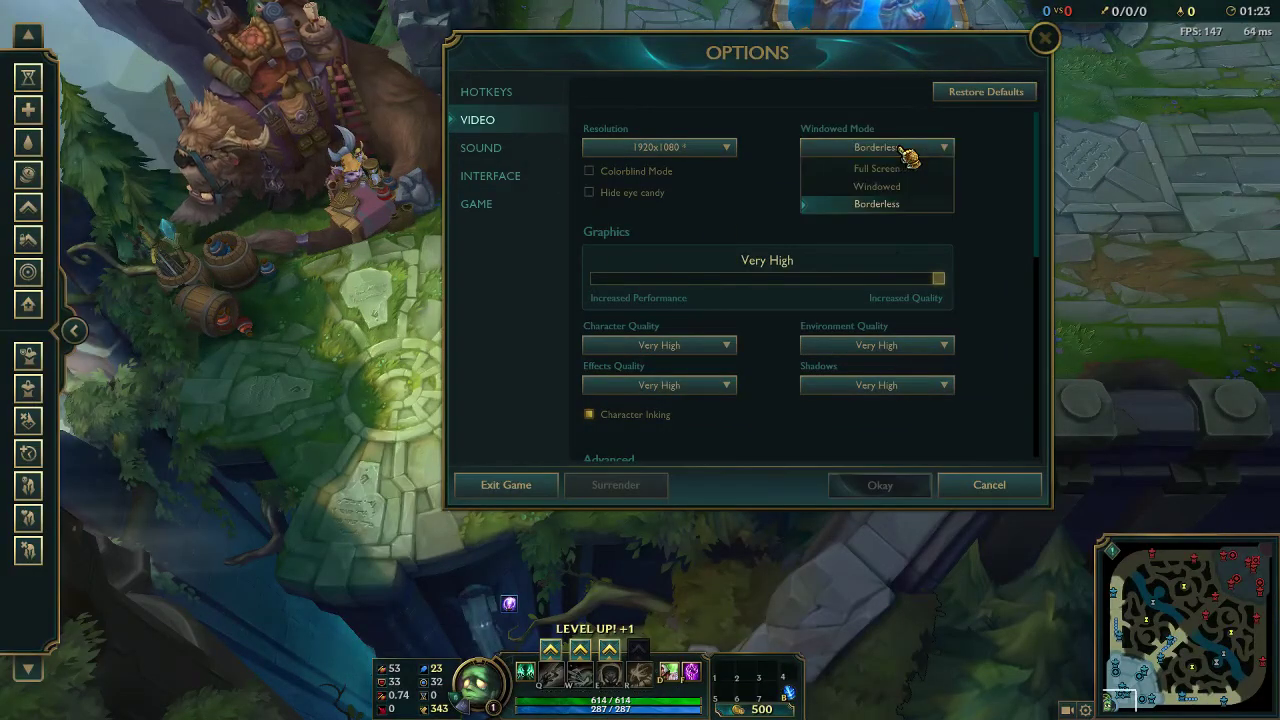
click(1047, 42)
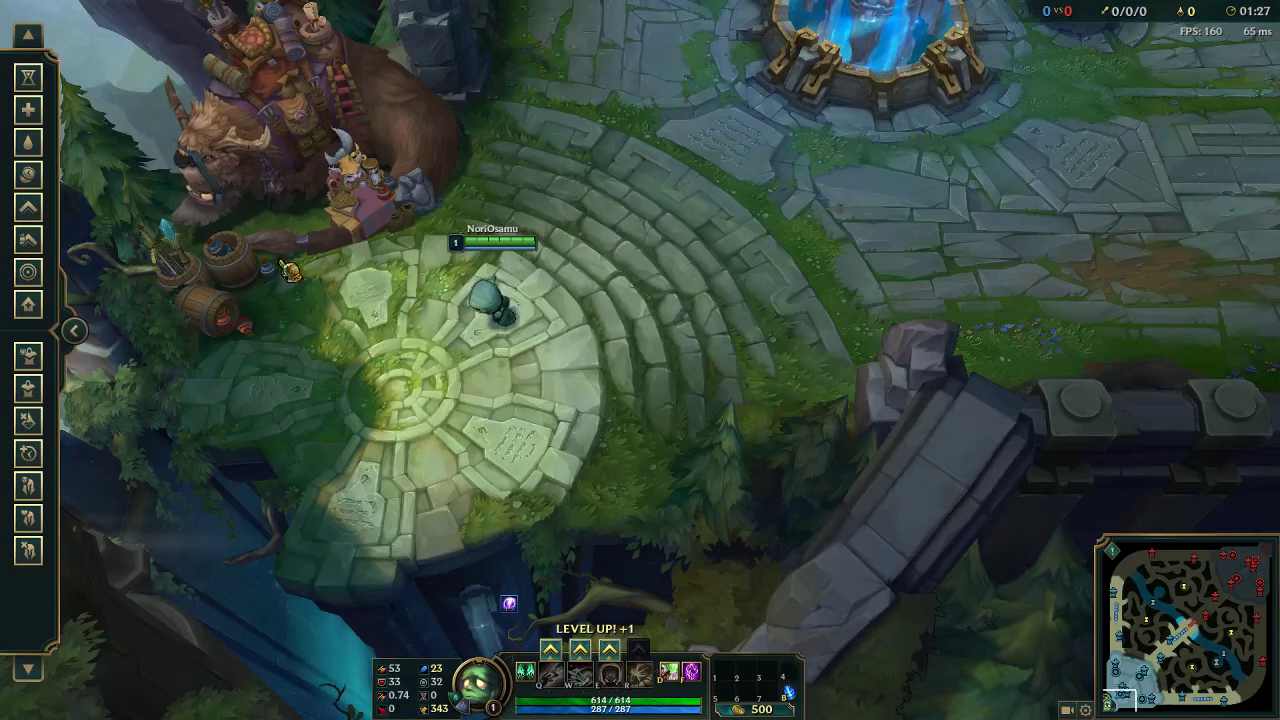
right_click(986, 203)
right_click(1070, 195)
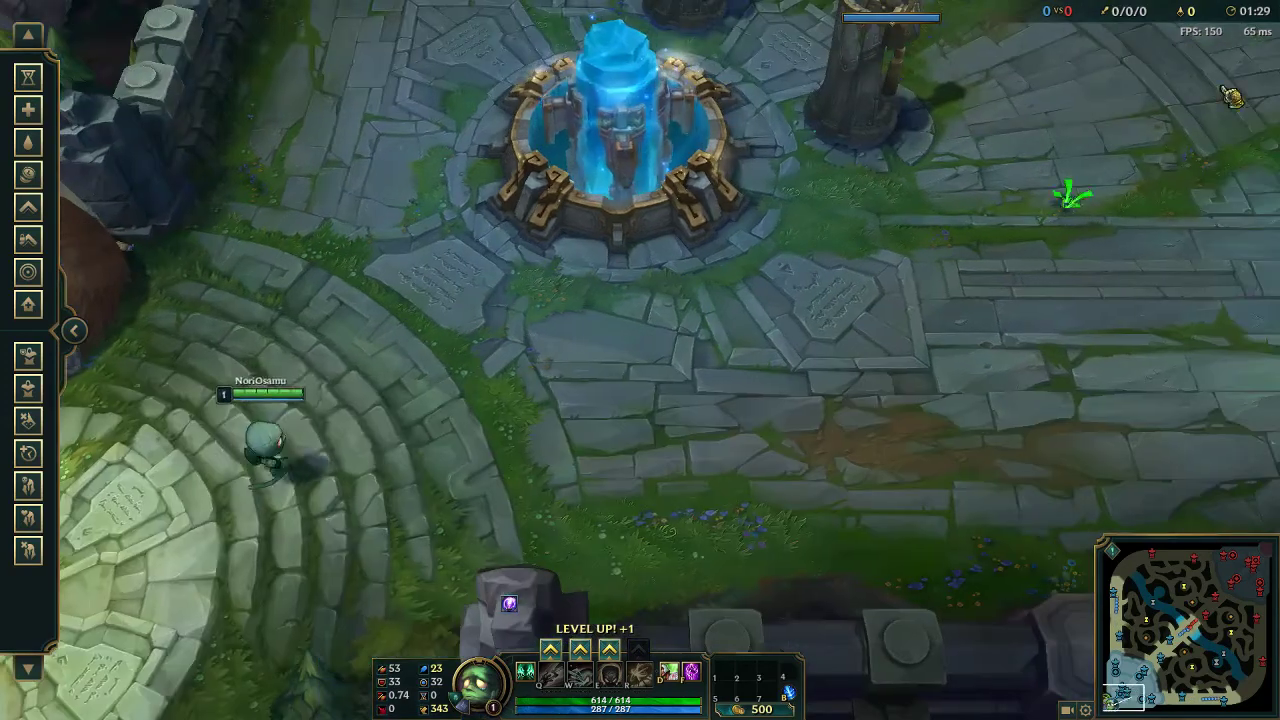
right_click(903, 286)
right_click(831, 503)
right_click(243, 357)
right_click(408, 588)
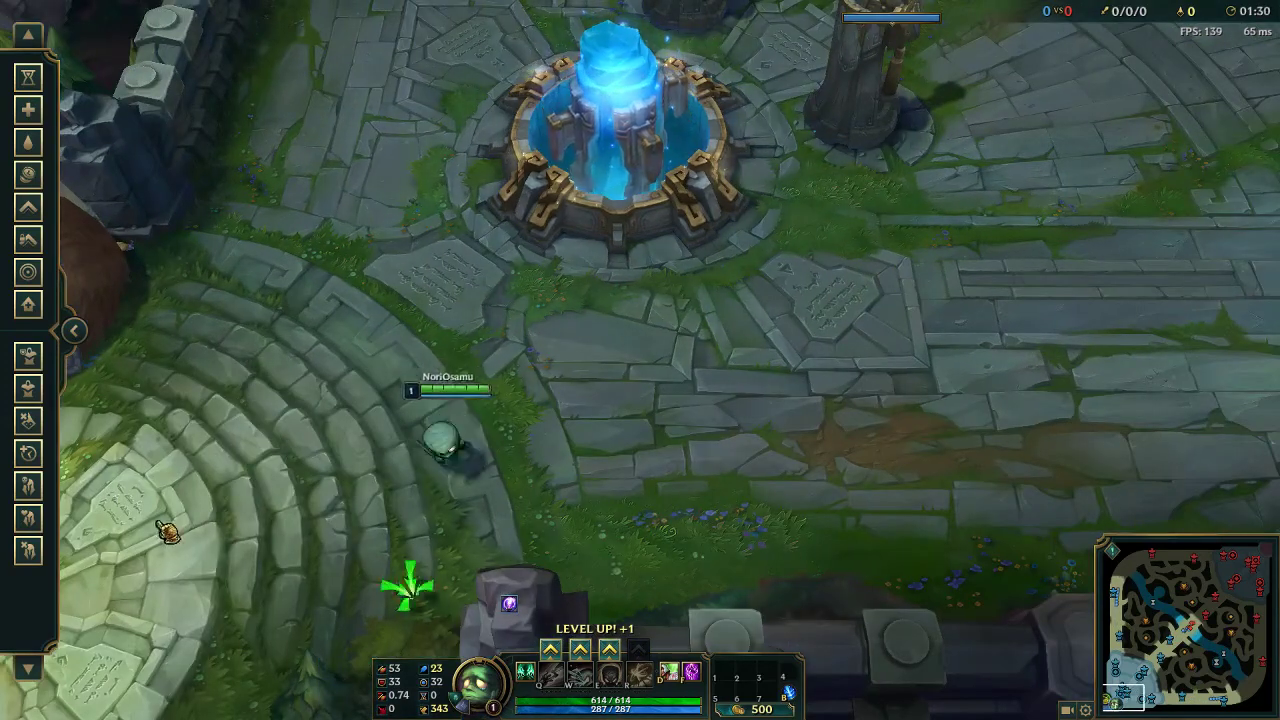
mouse_move(1200, 5)
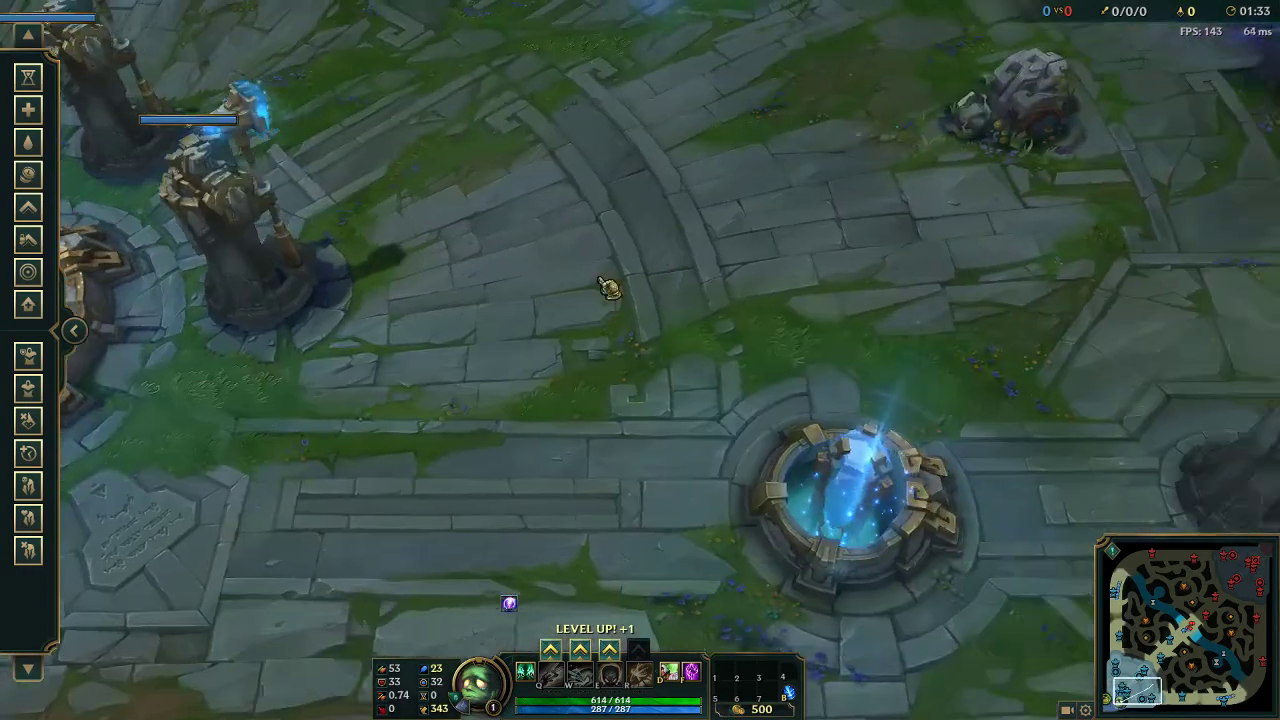
key(space)
right_click(849, 514)
right_click(1115, 103)
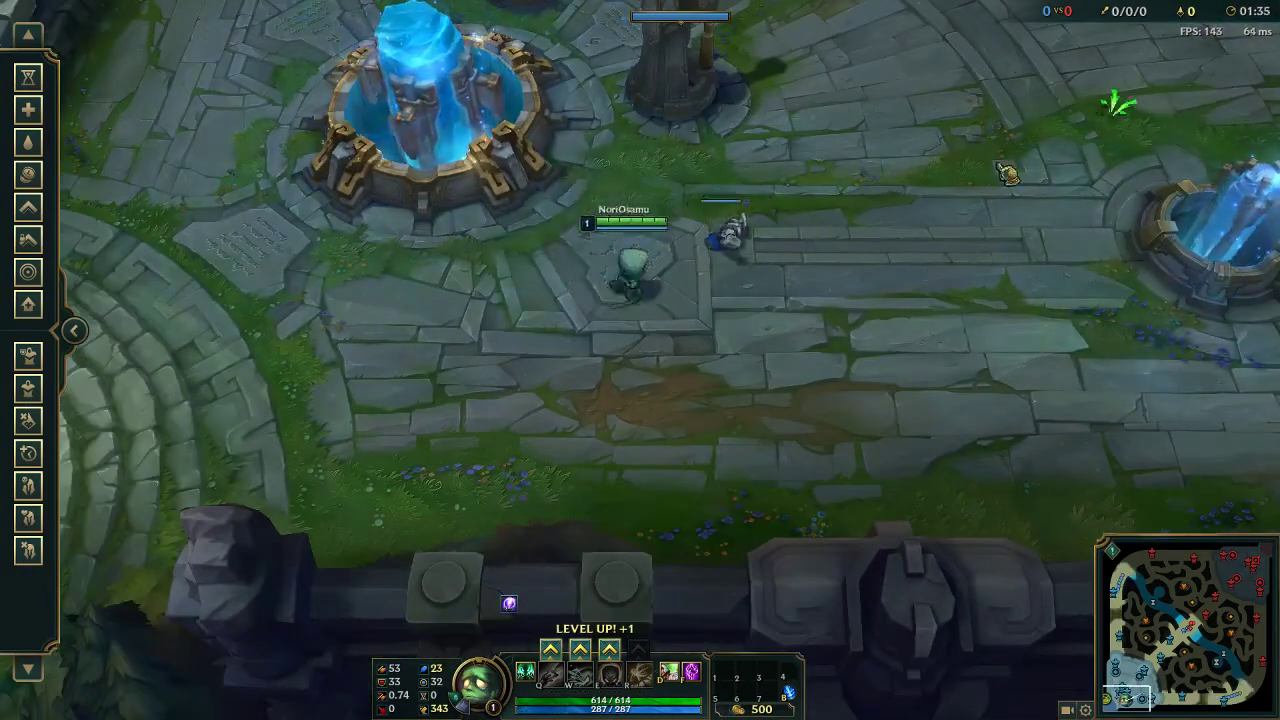
right_click(1034, 240)
right_click(717, 77)
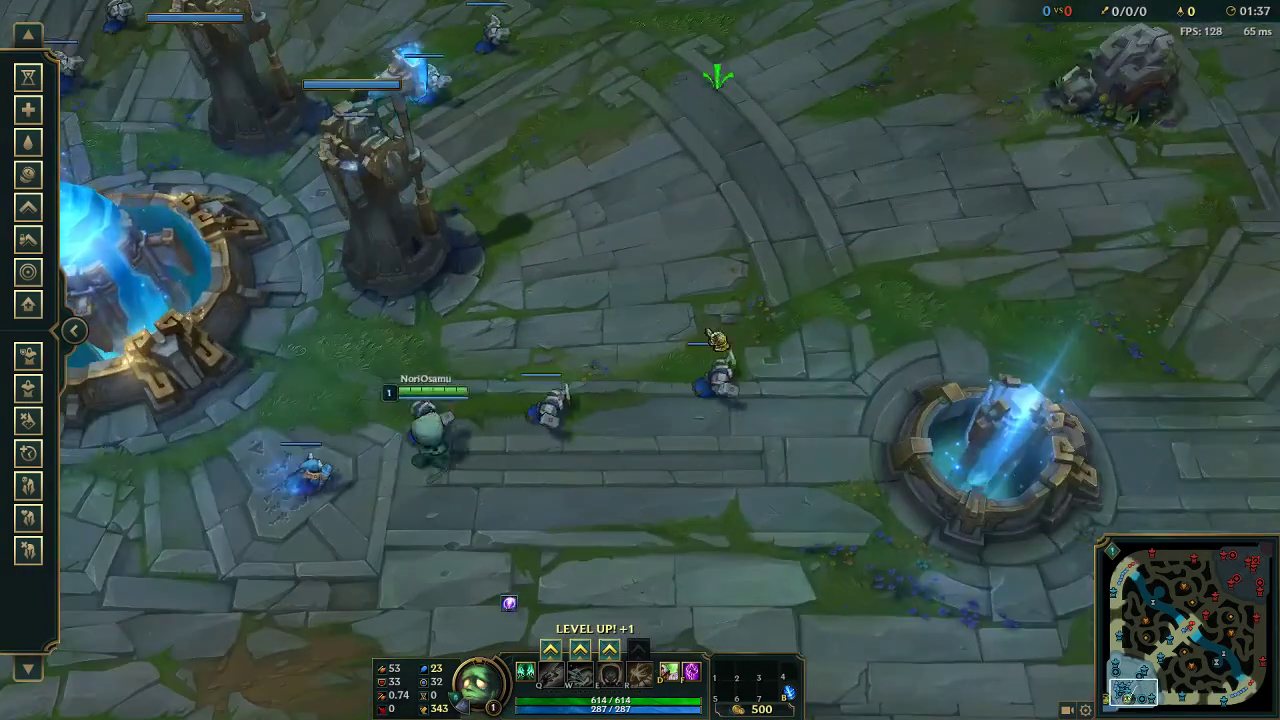
right_click(514, 509)
Back in OBS, unmute Mic/Aux and push its fader to maximum
key(alt+Tab)
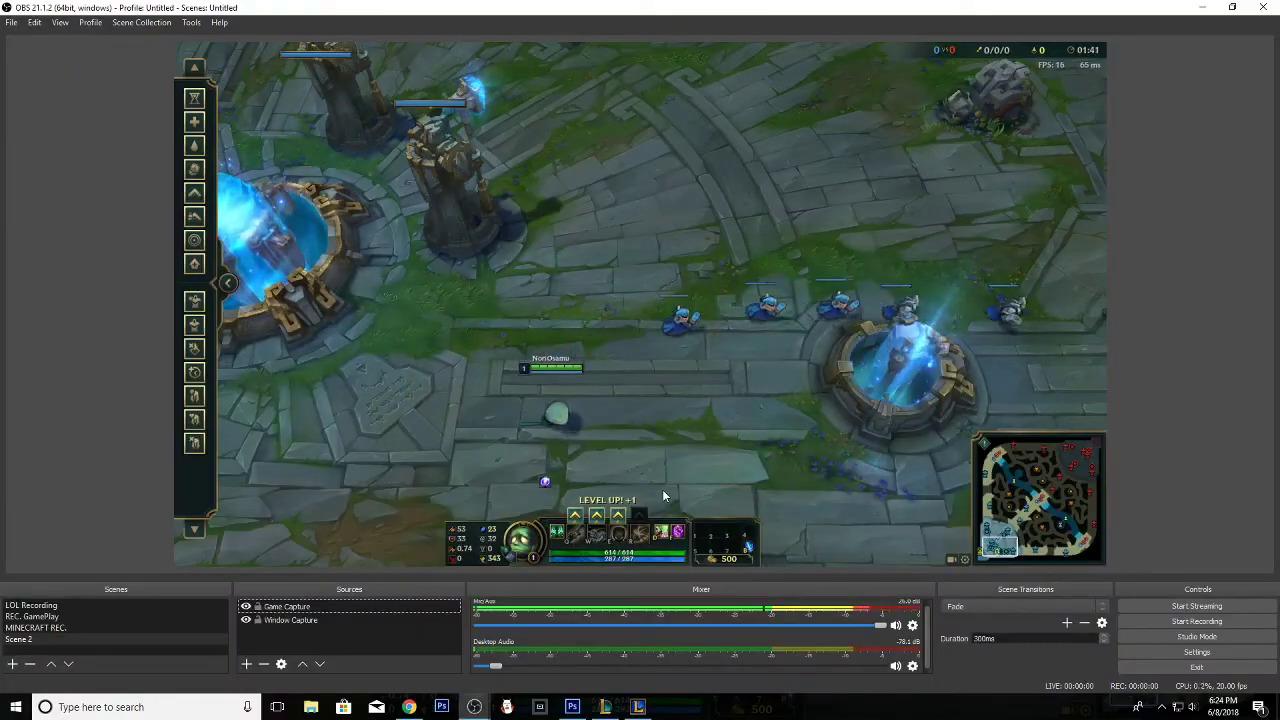
click(896, 625)
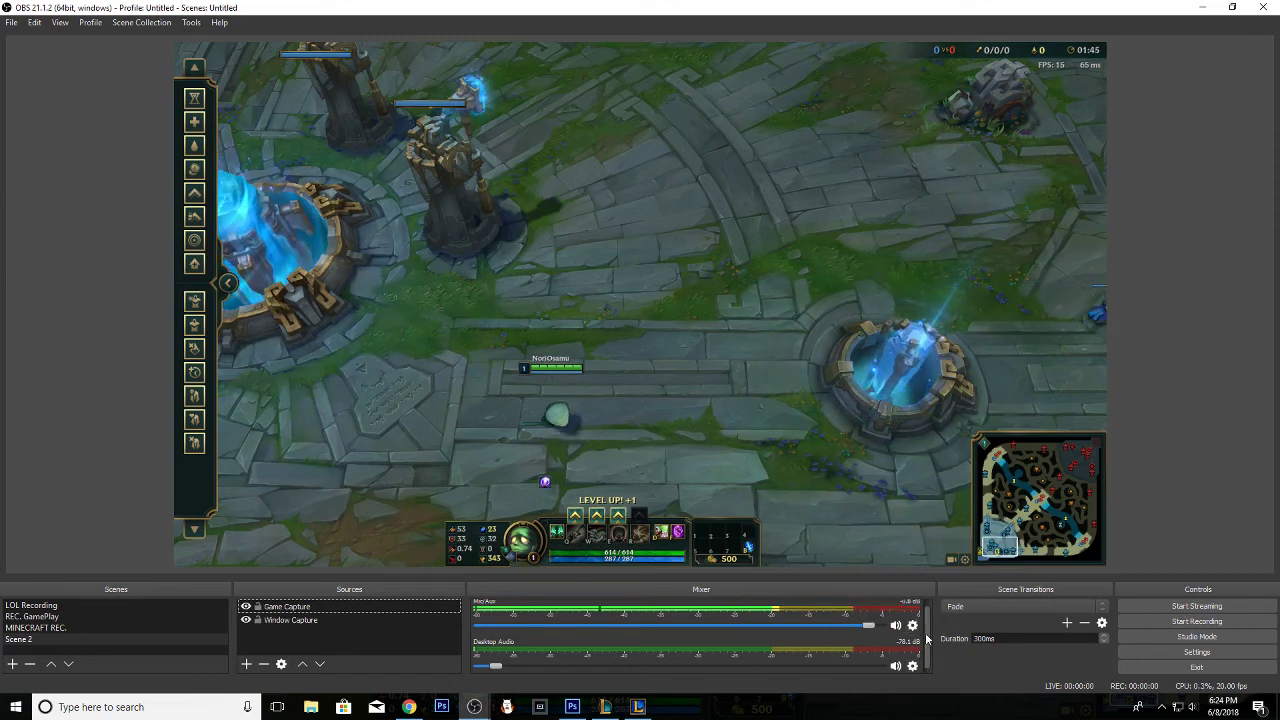
drag(880, 630, 903, 628)
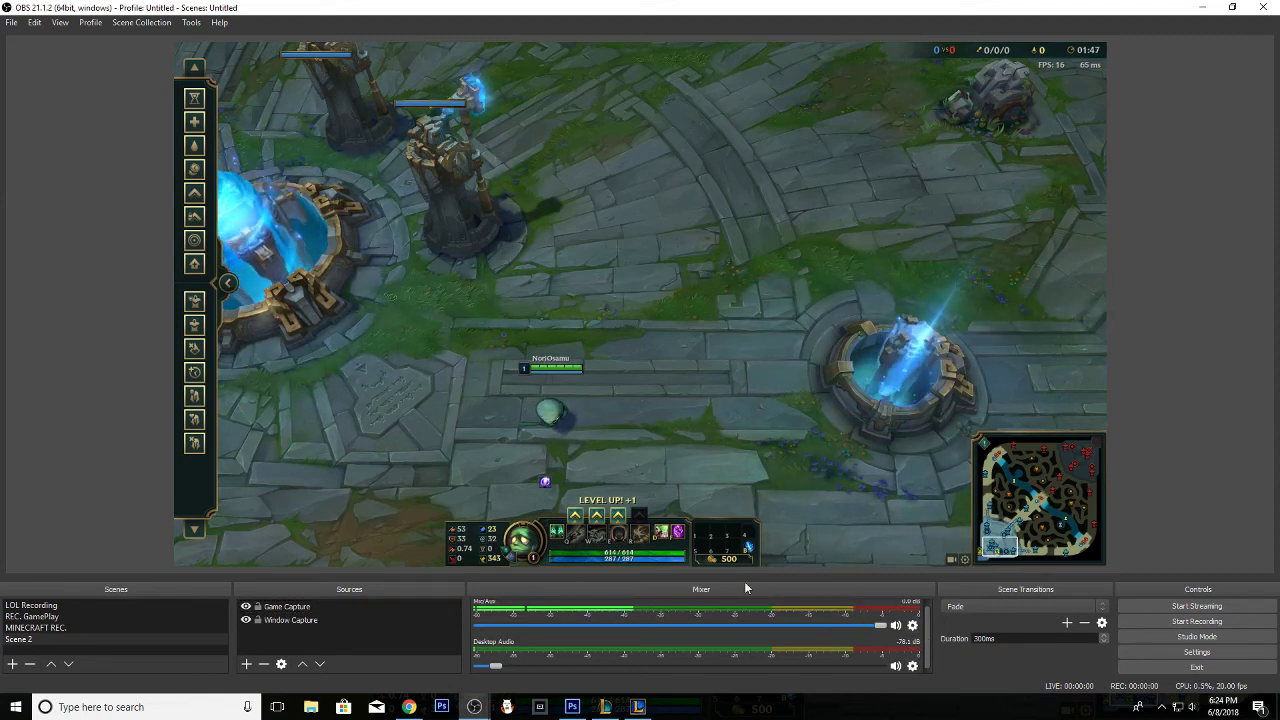
Set Mic/Aux Volume (%) to 2000 in Advanced Audio Properties, then close it
click(912, 625)
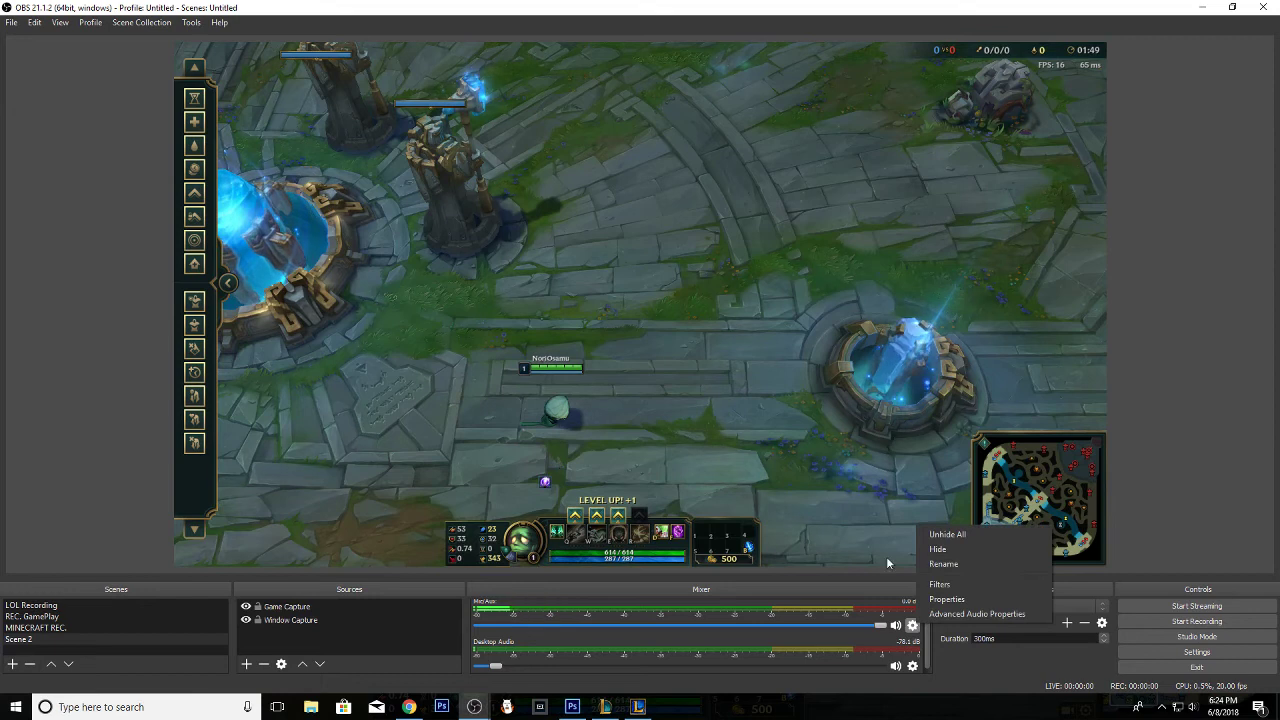
click(945, 613)
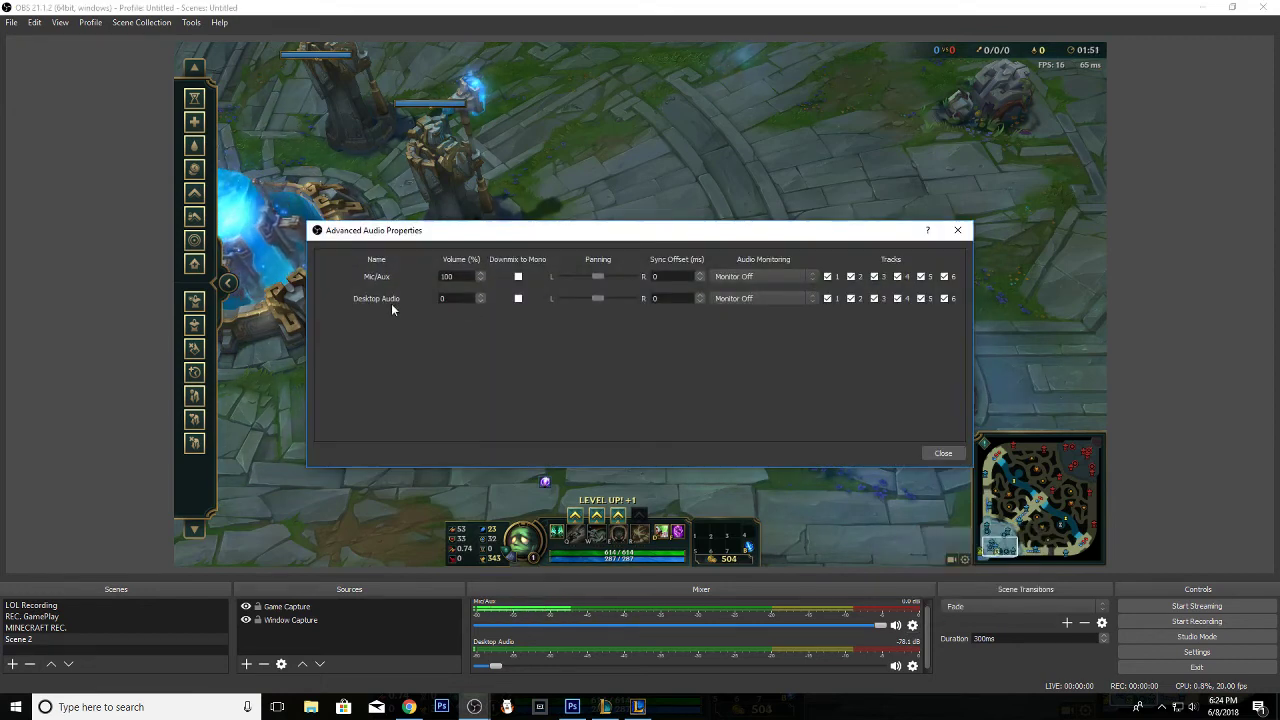
drag(461, 280, 427, 276)
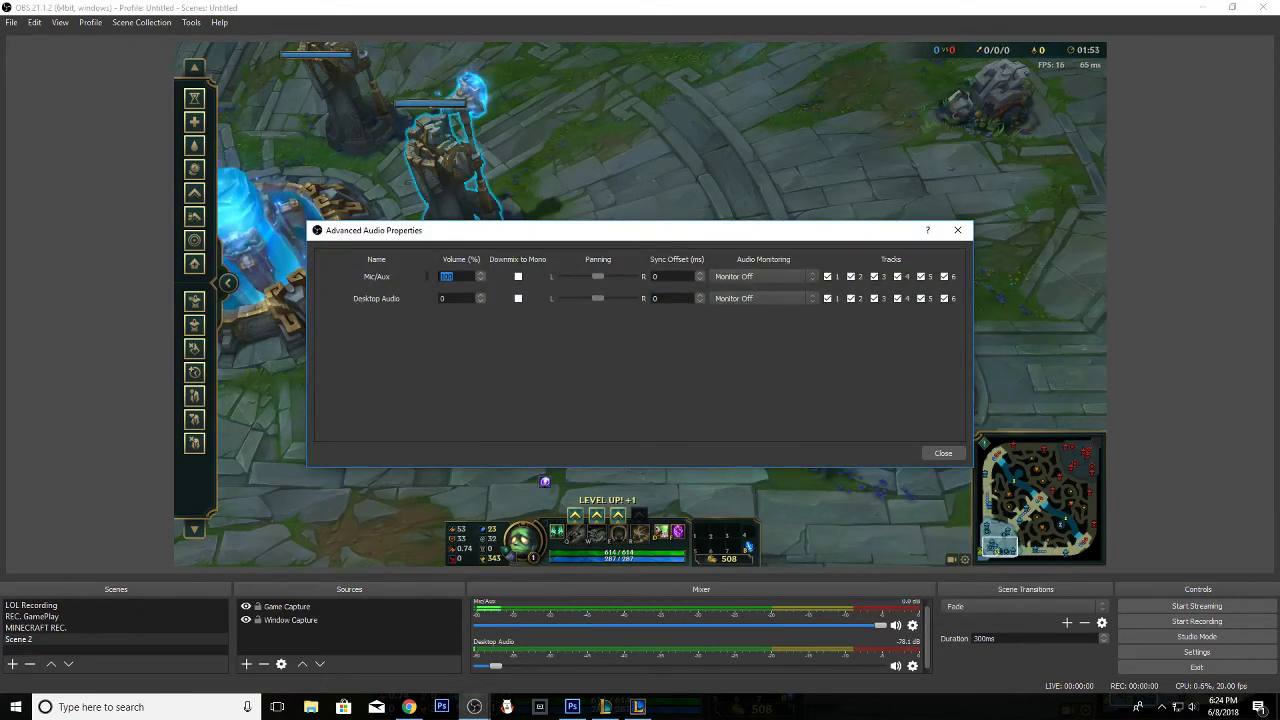
text(2000)
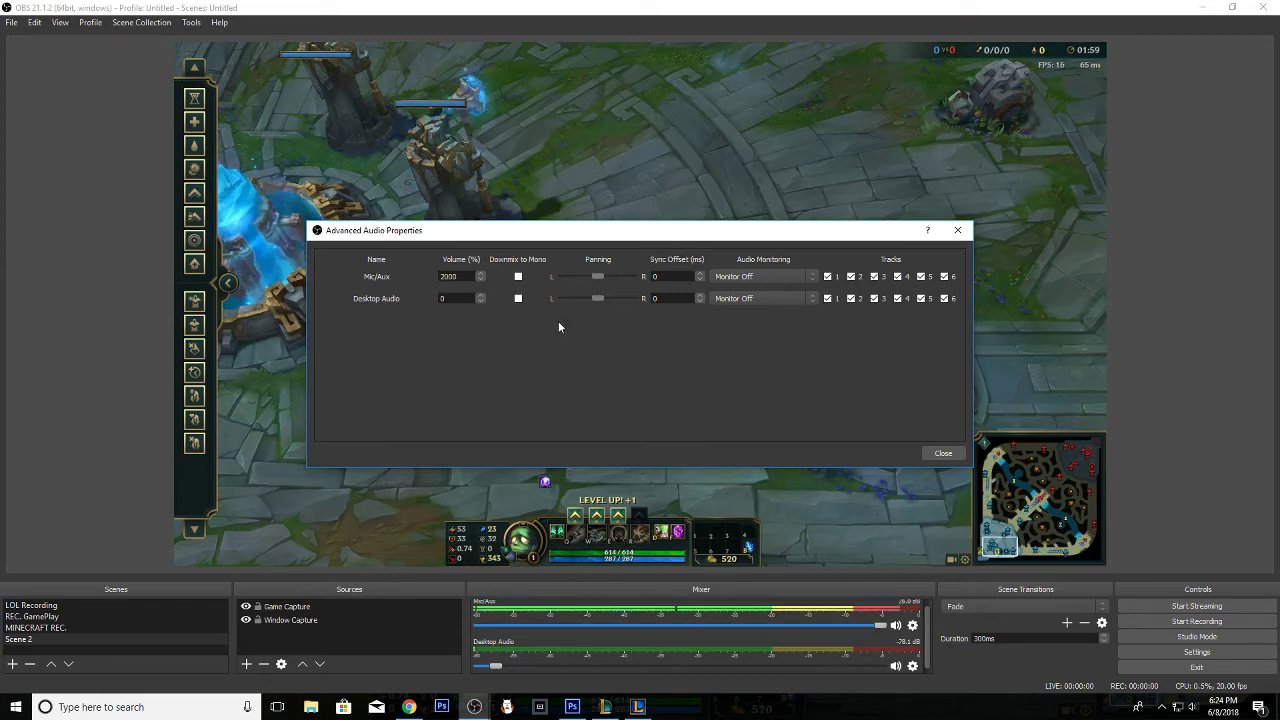
drag(489, 243, 488, 150)
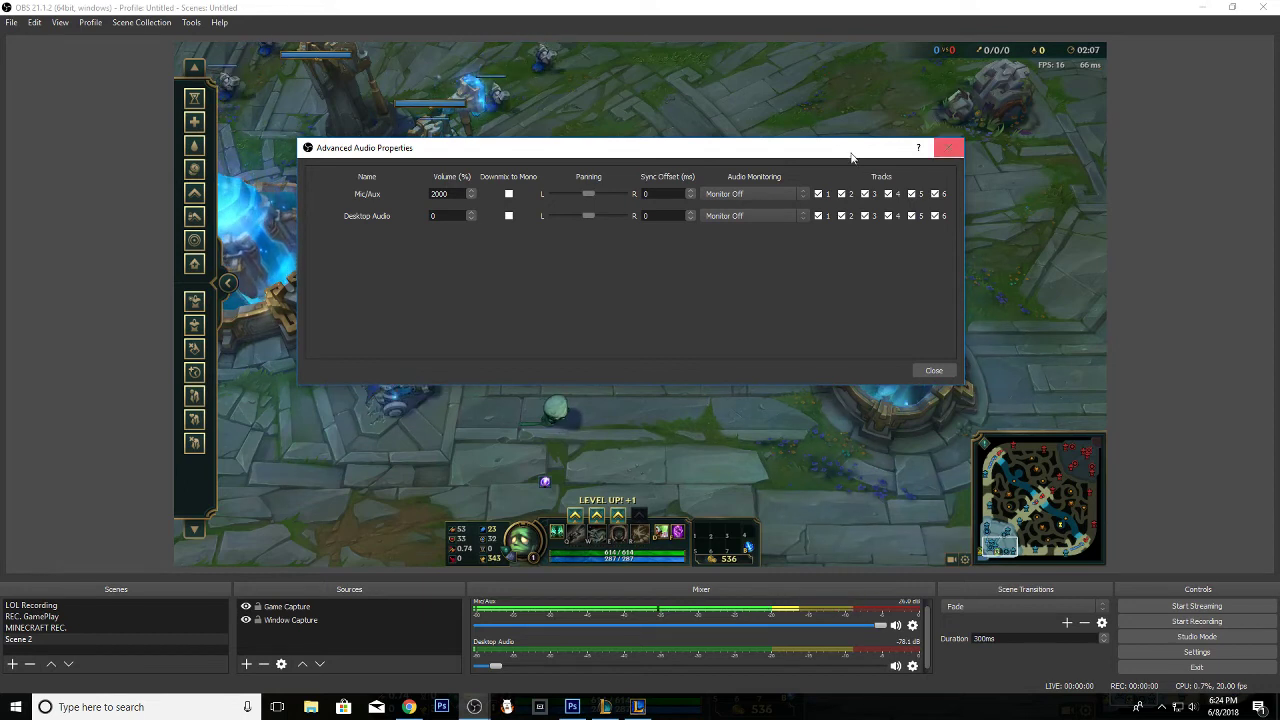
click(948, 148)
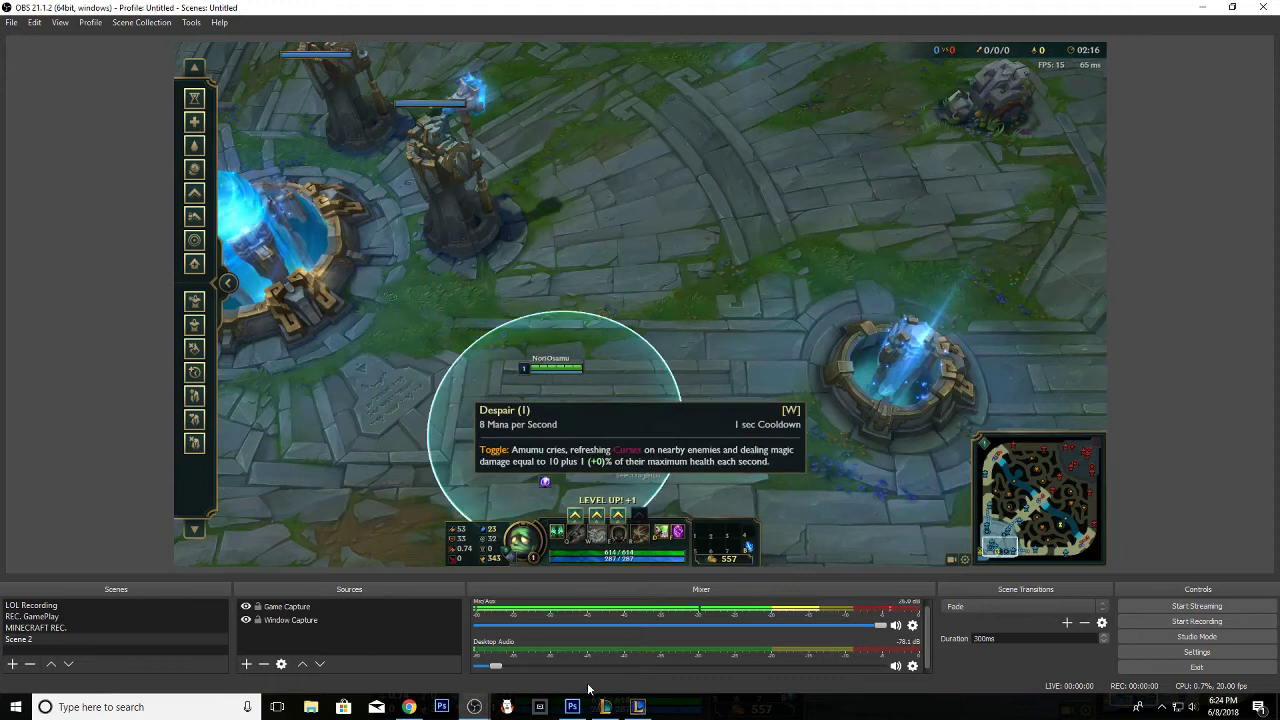
Nudge the Desktop Audio fader up from about -76 dB to about -66 dB
drag(495, 665, 511, 666)
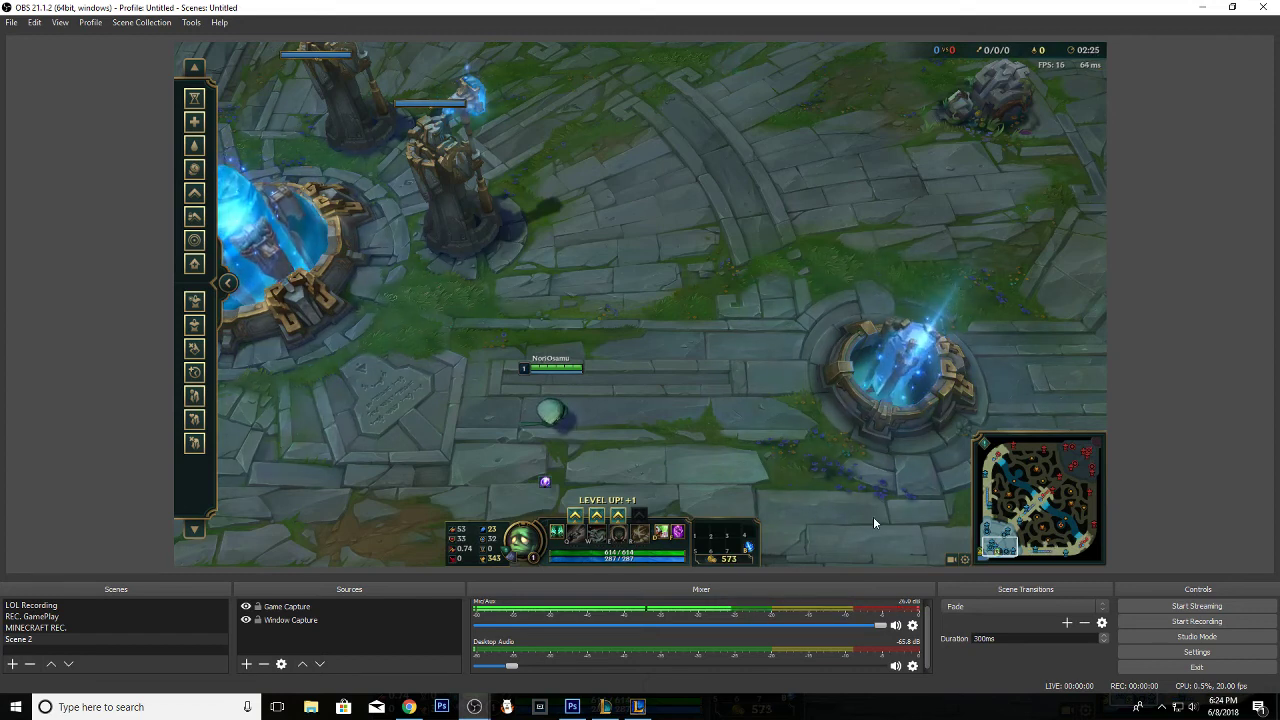
Open Settings on the Output page showing Simple mode, 2500 bitrate and mov format
click(1205, 655)
drag(427, 100, 575, 36)
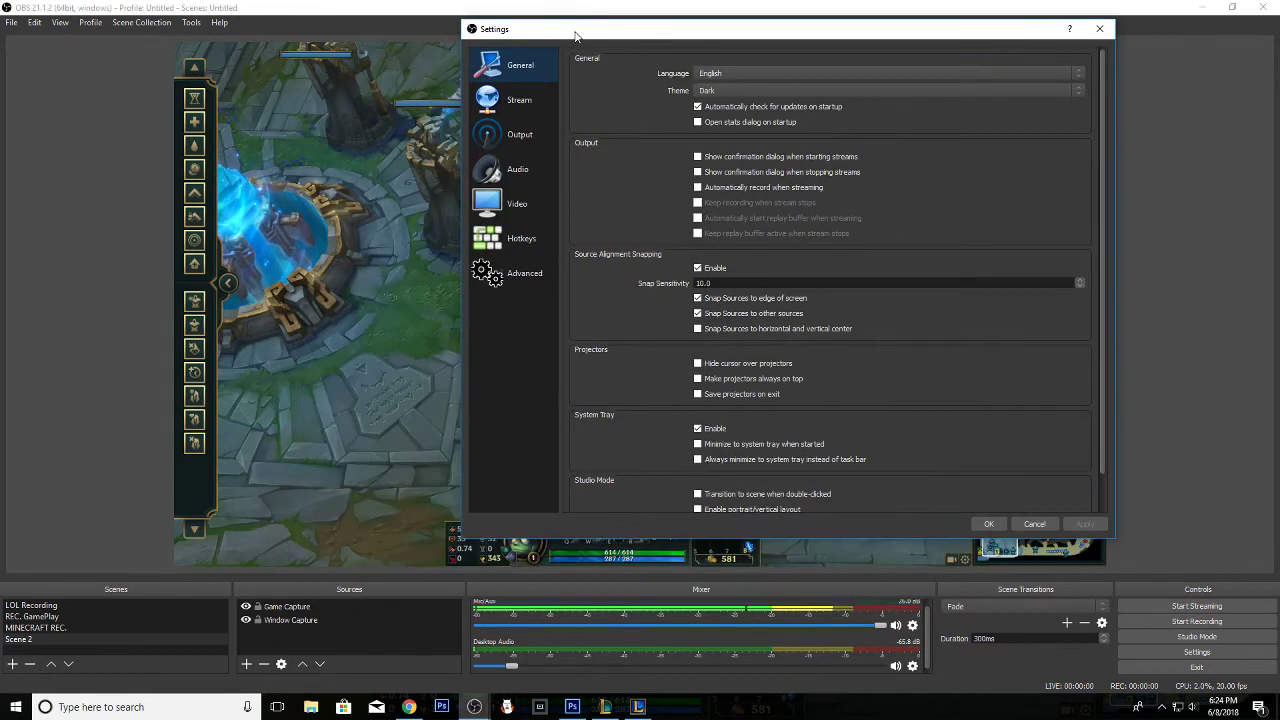
click(535, 140)
click(531, 108)
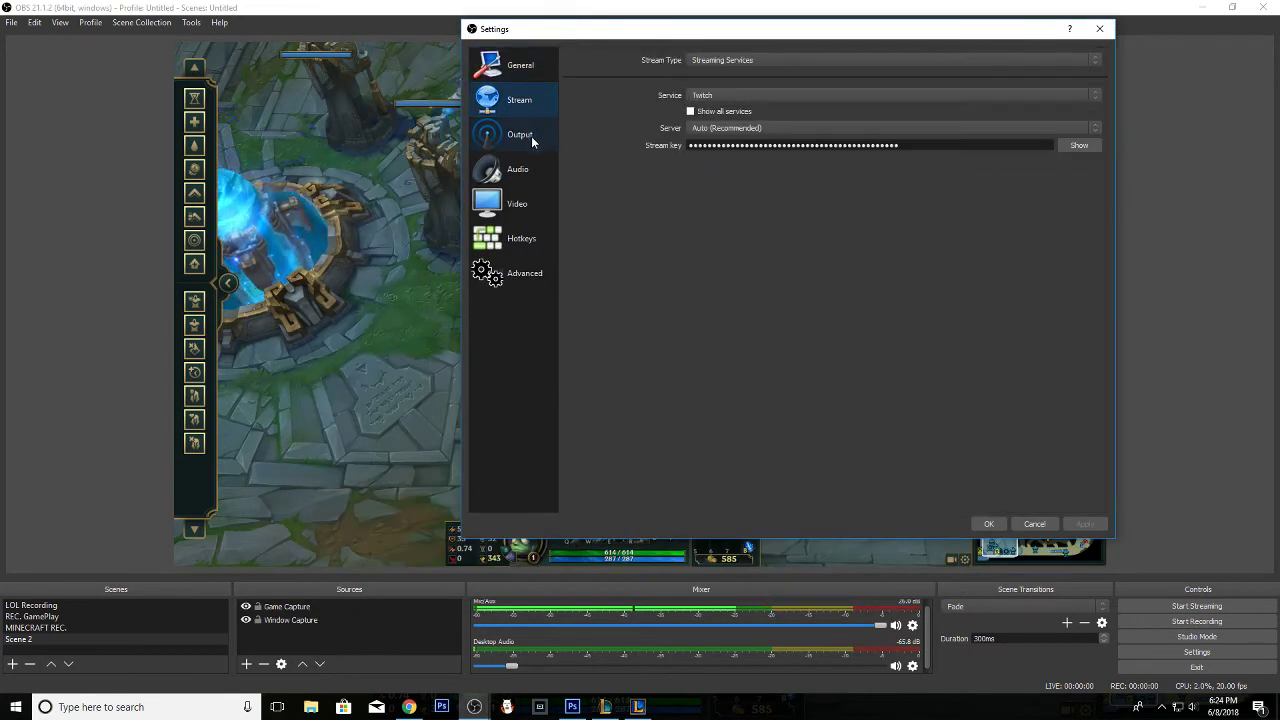
click(532, 142)
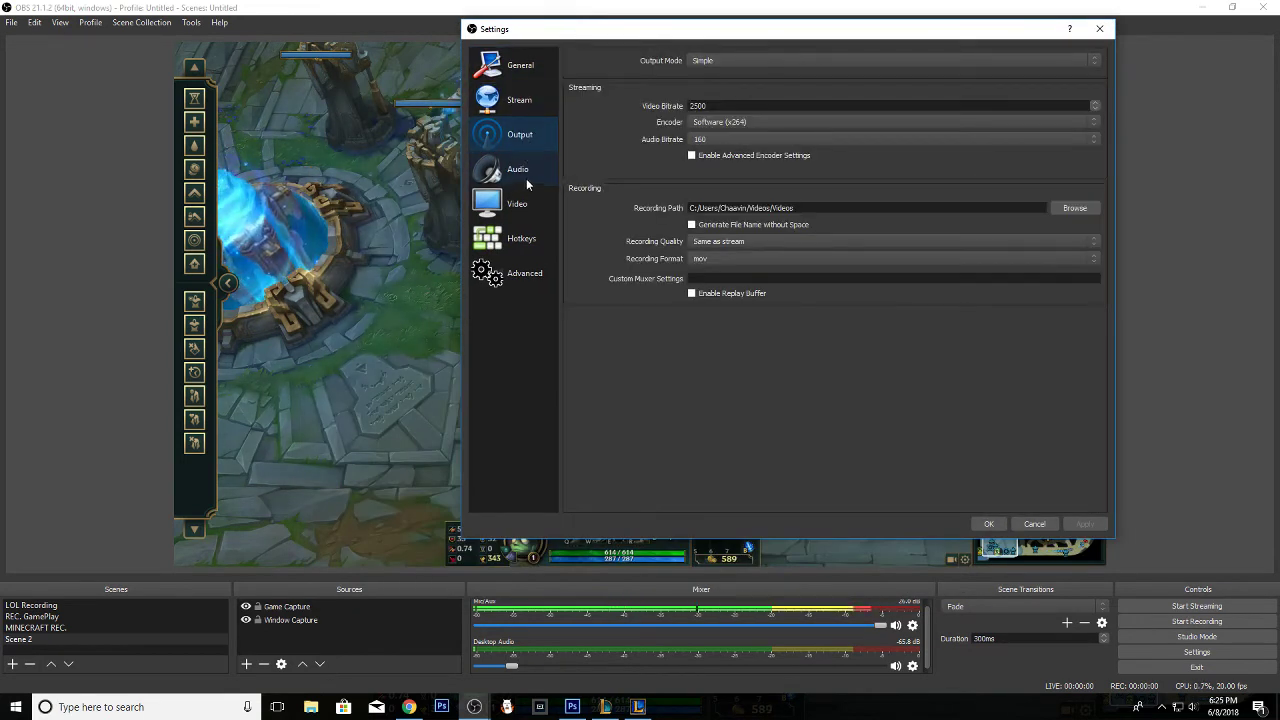
drag(694, 36, 498, 68)
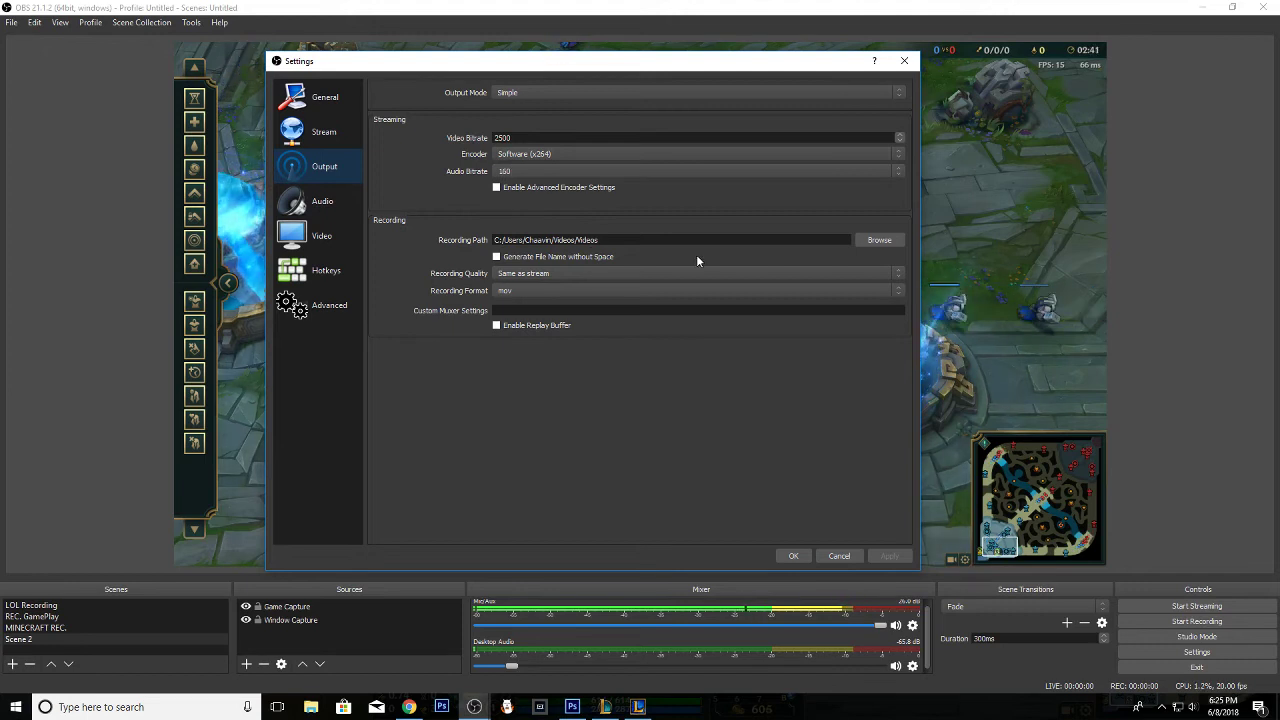
click(879, 240)
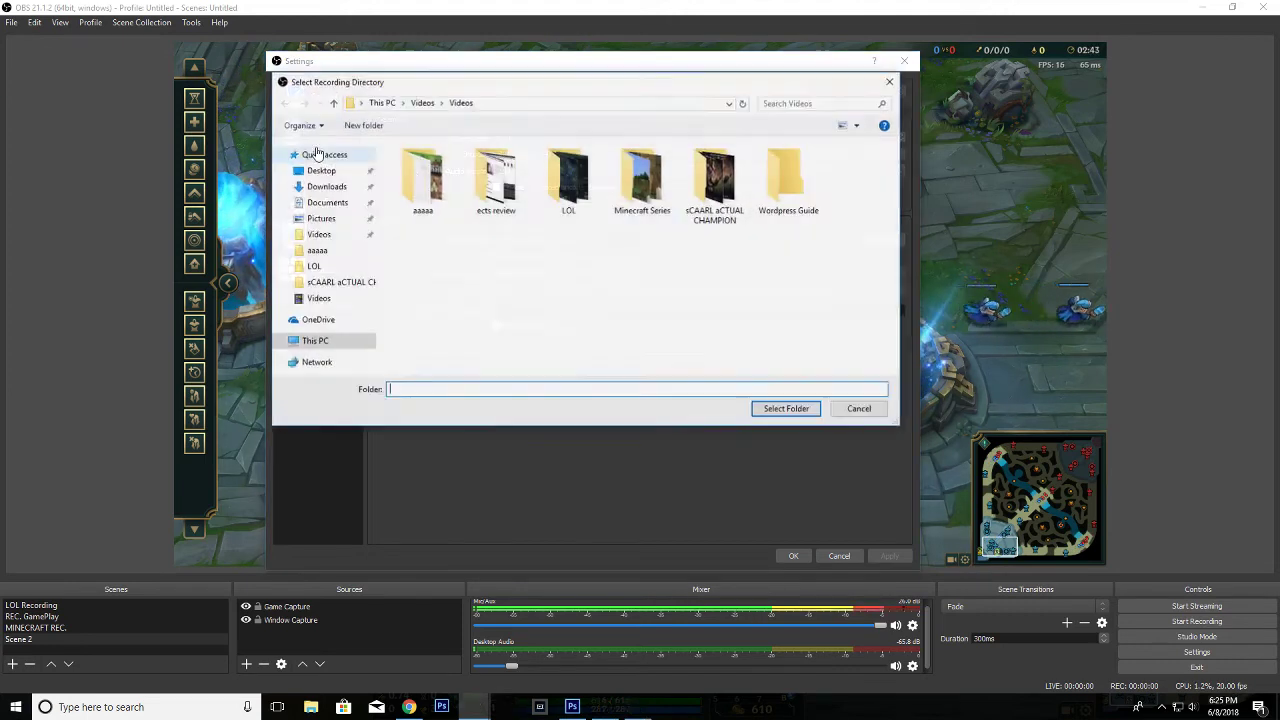
drag(457, 86, 435, 106)
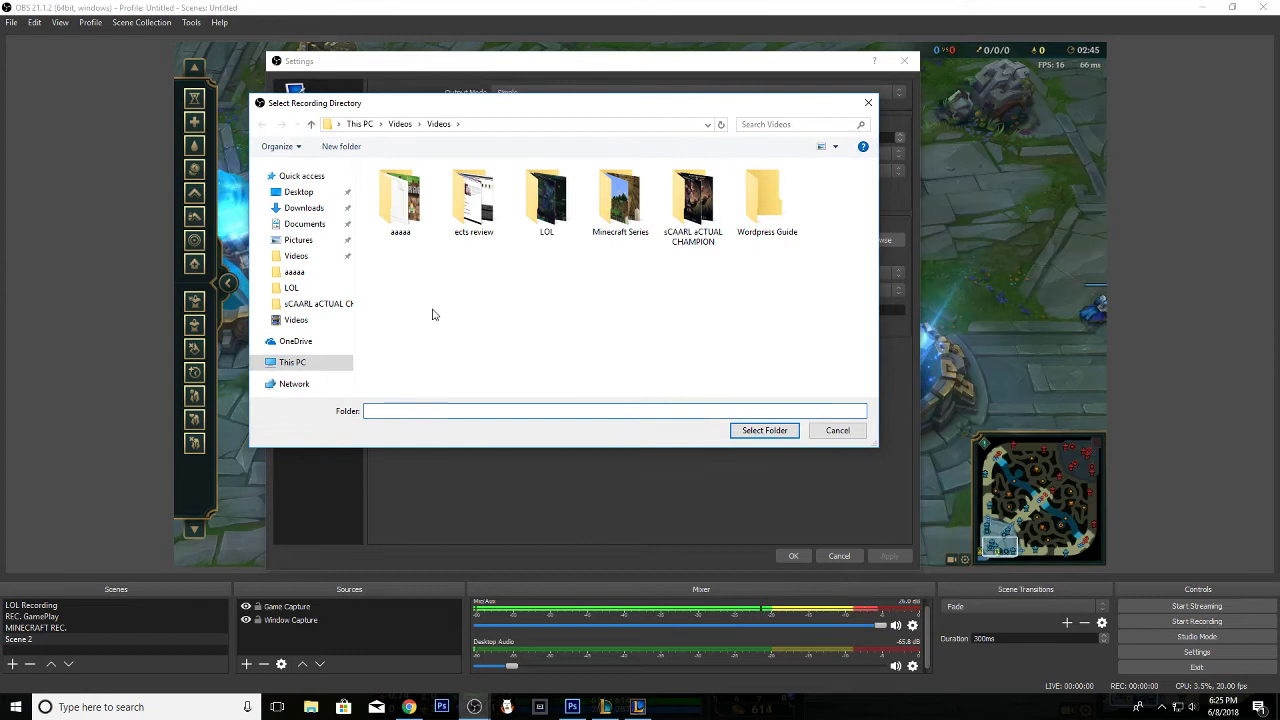
right_click(434, 311)
mouse_move(490, 450)
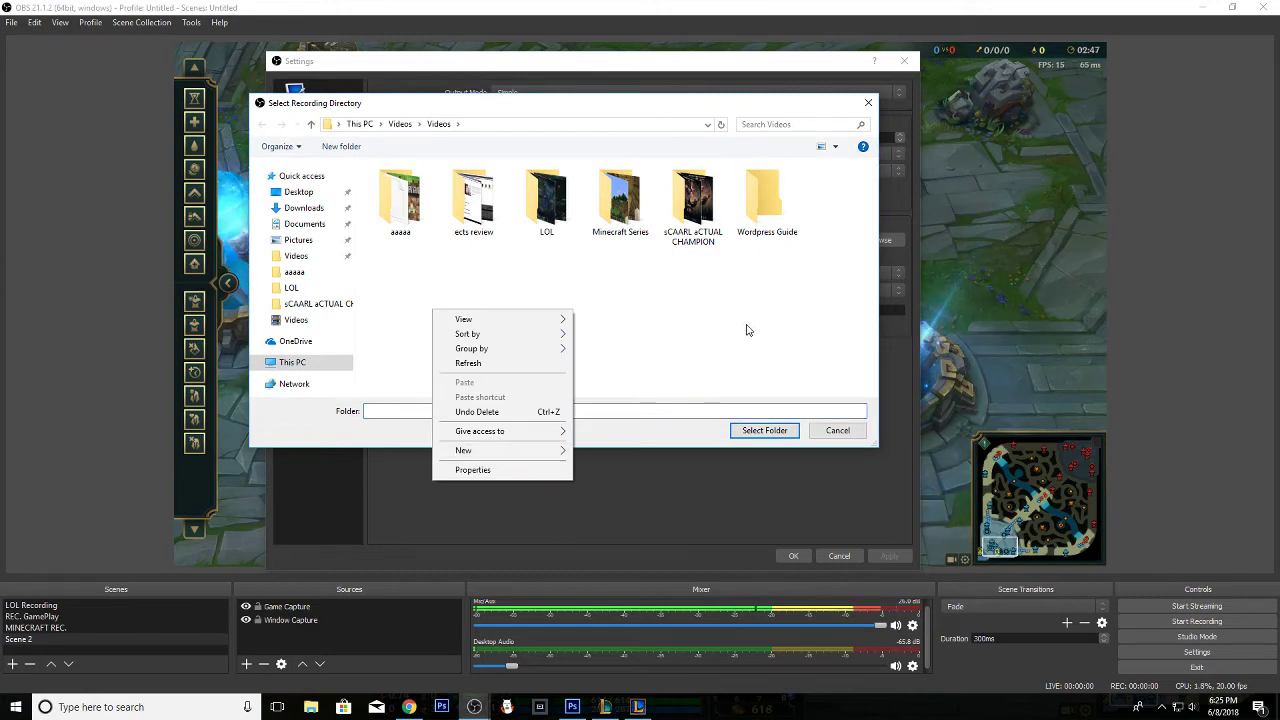
double_click(764, 195)
click(764, 430)
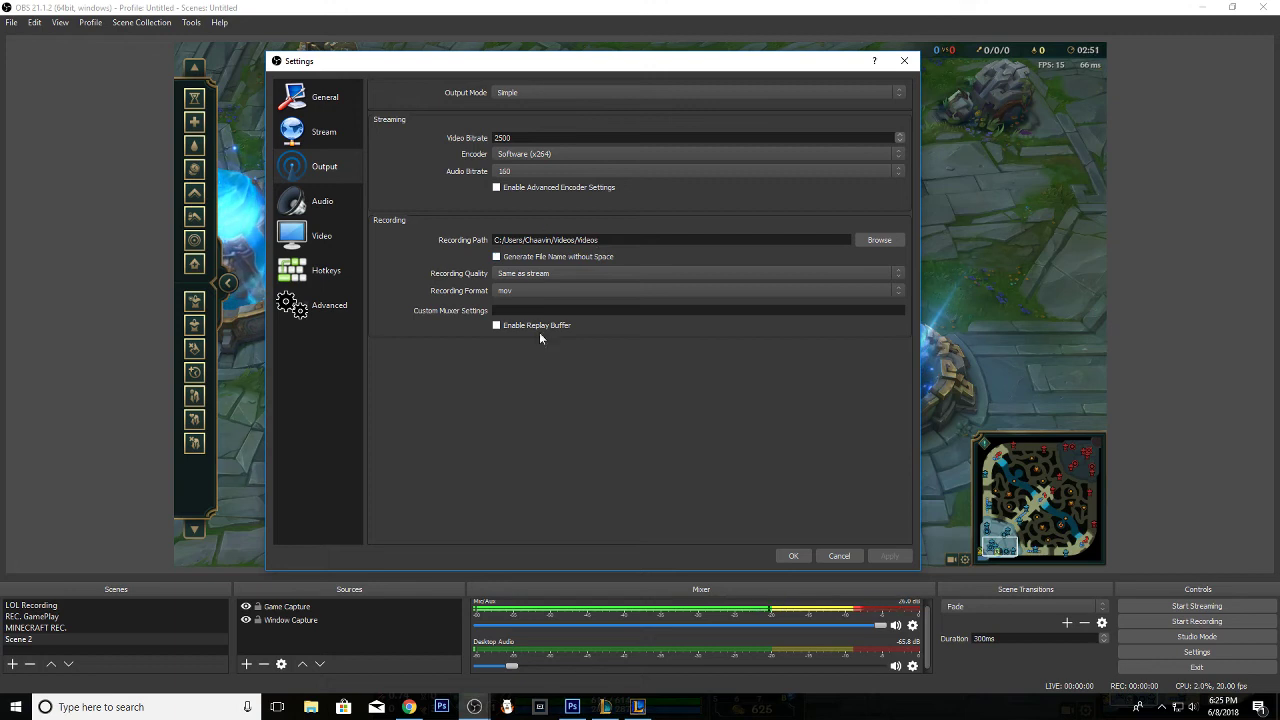
click(866, 245)
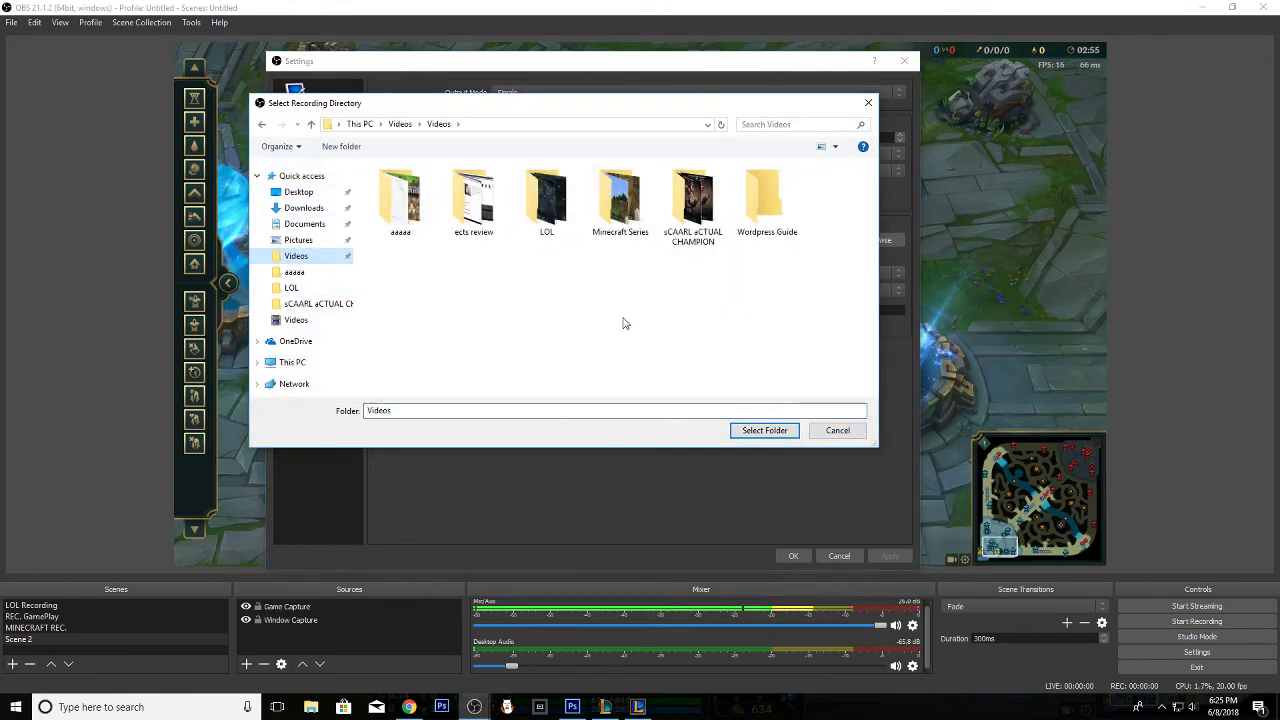
click(869, 106)
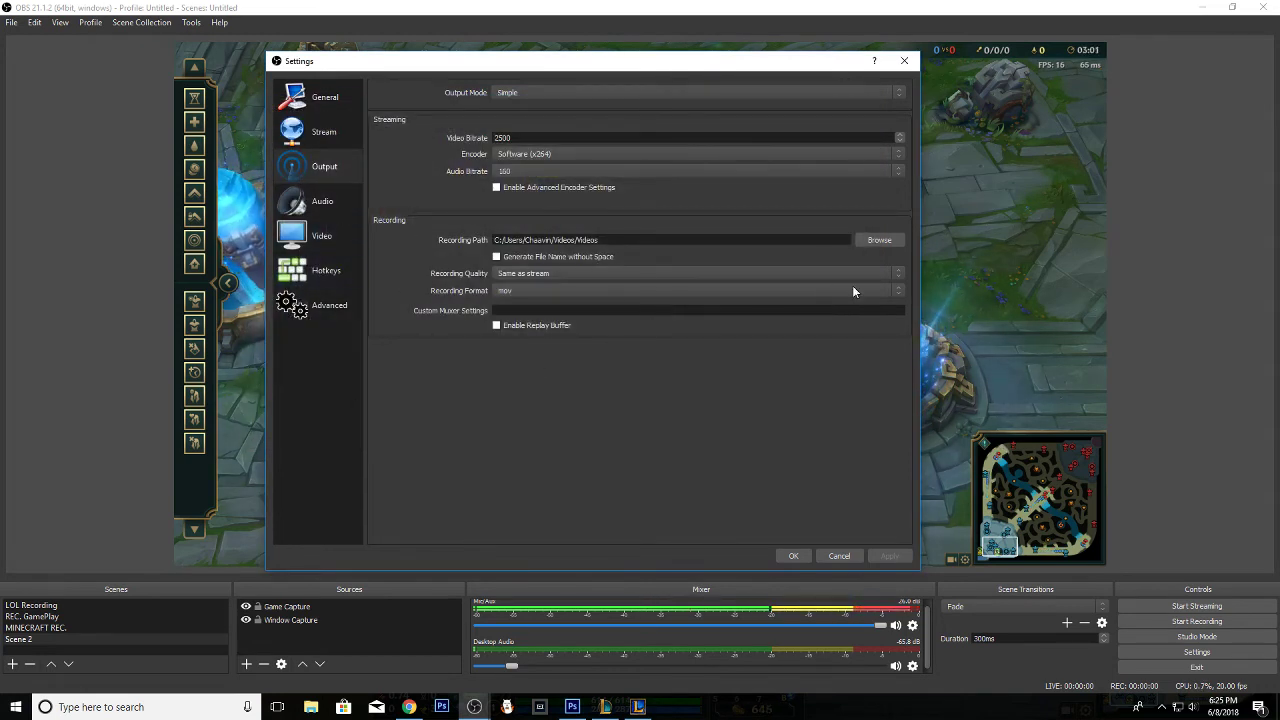
click(882, 242)
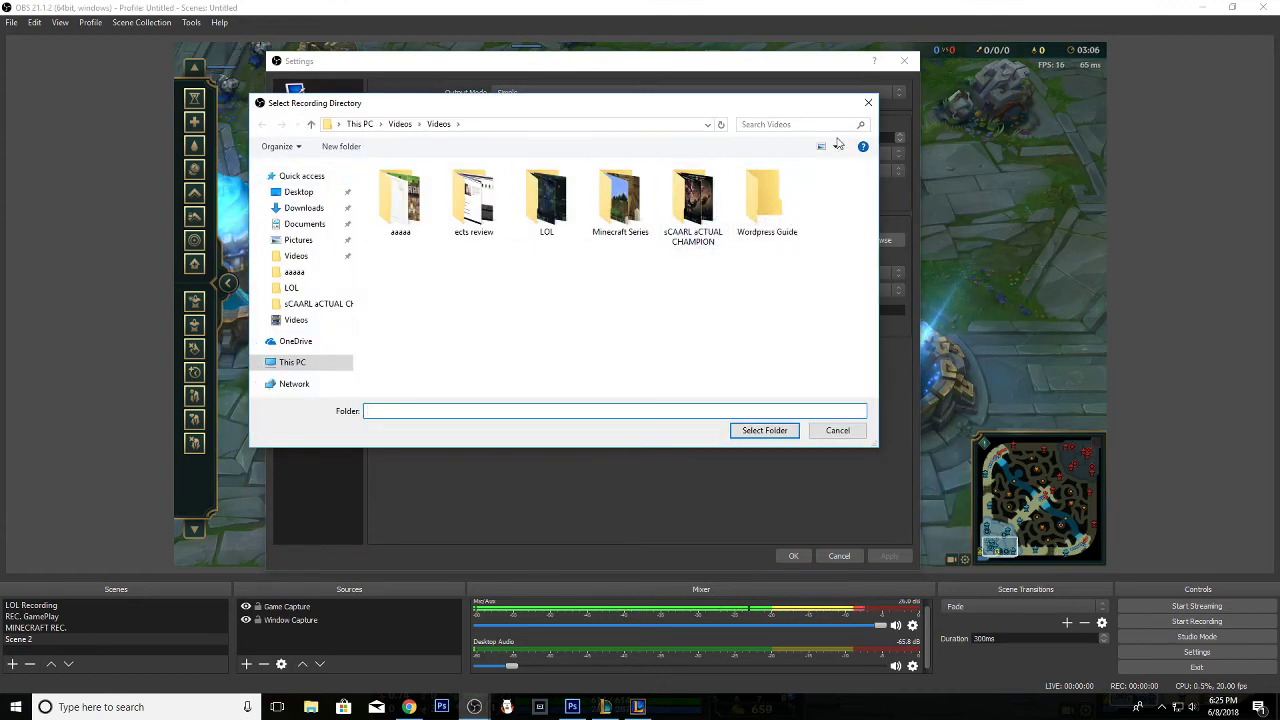
click(870, 106)
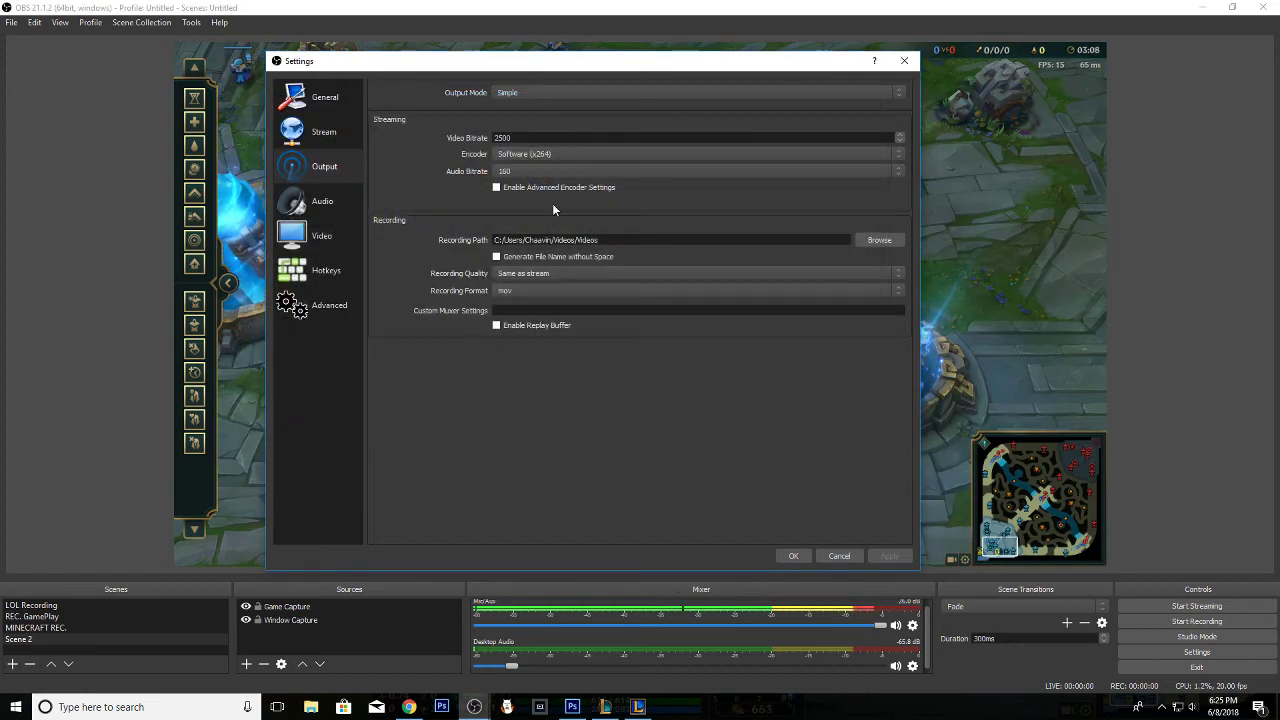
click(528, 293)
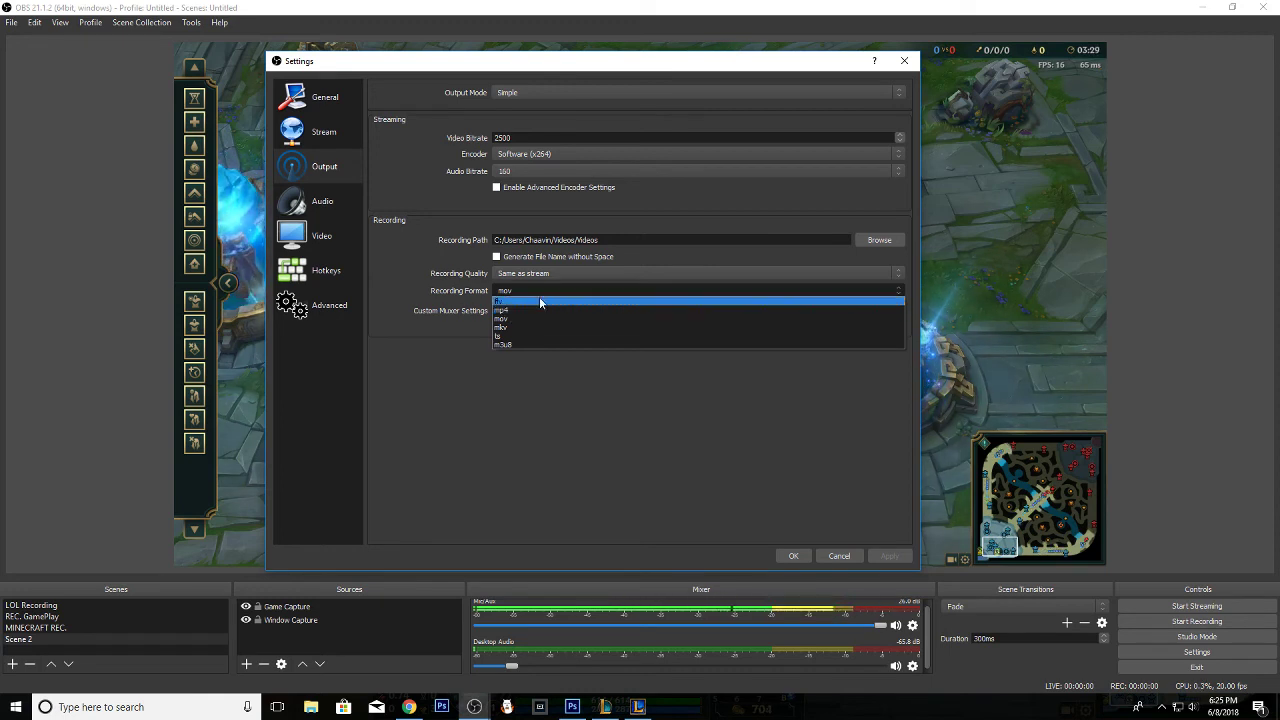
click(540, 310)
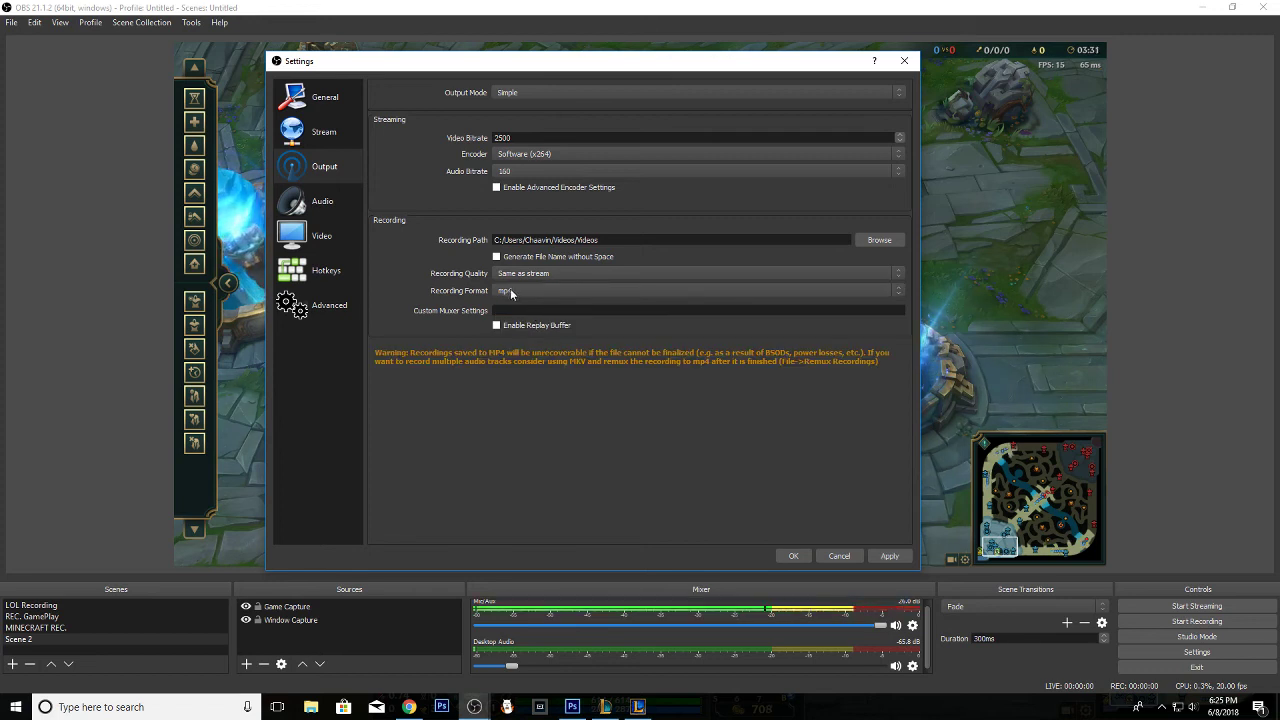
click(511, 291)
click(523, 320)
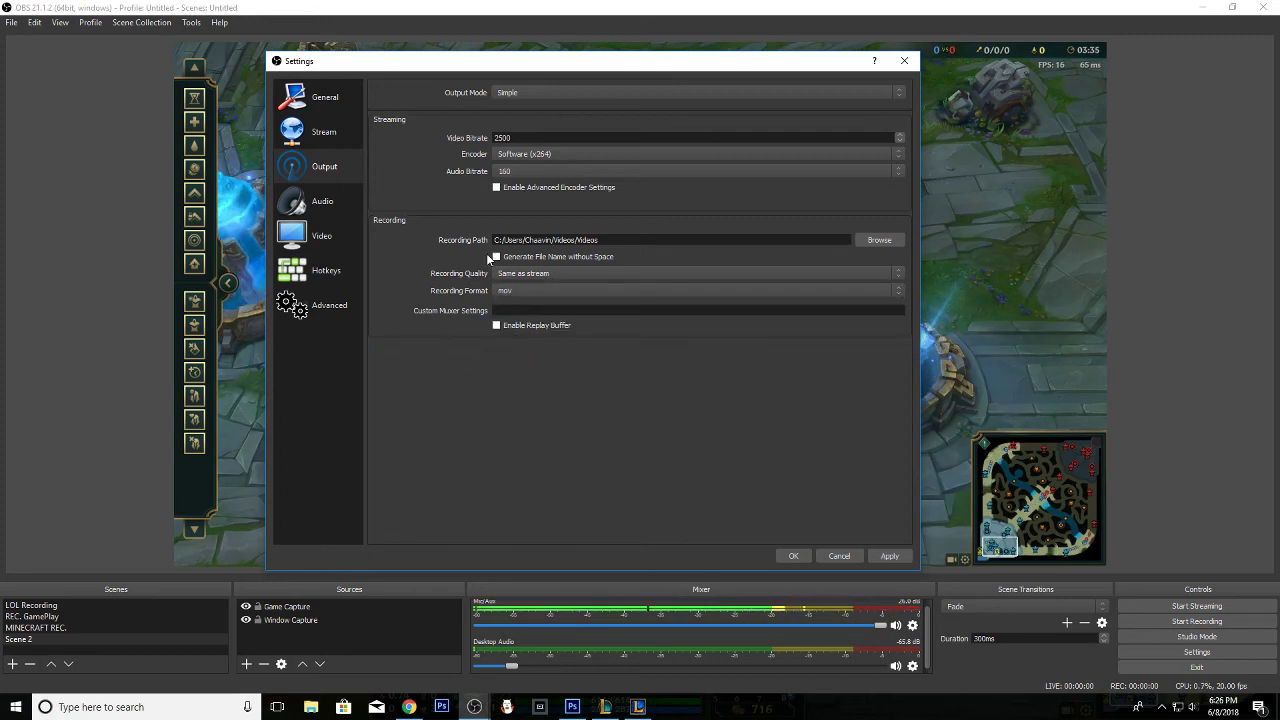
click(519, 291)
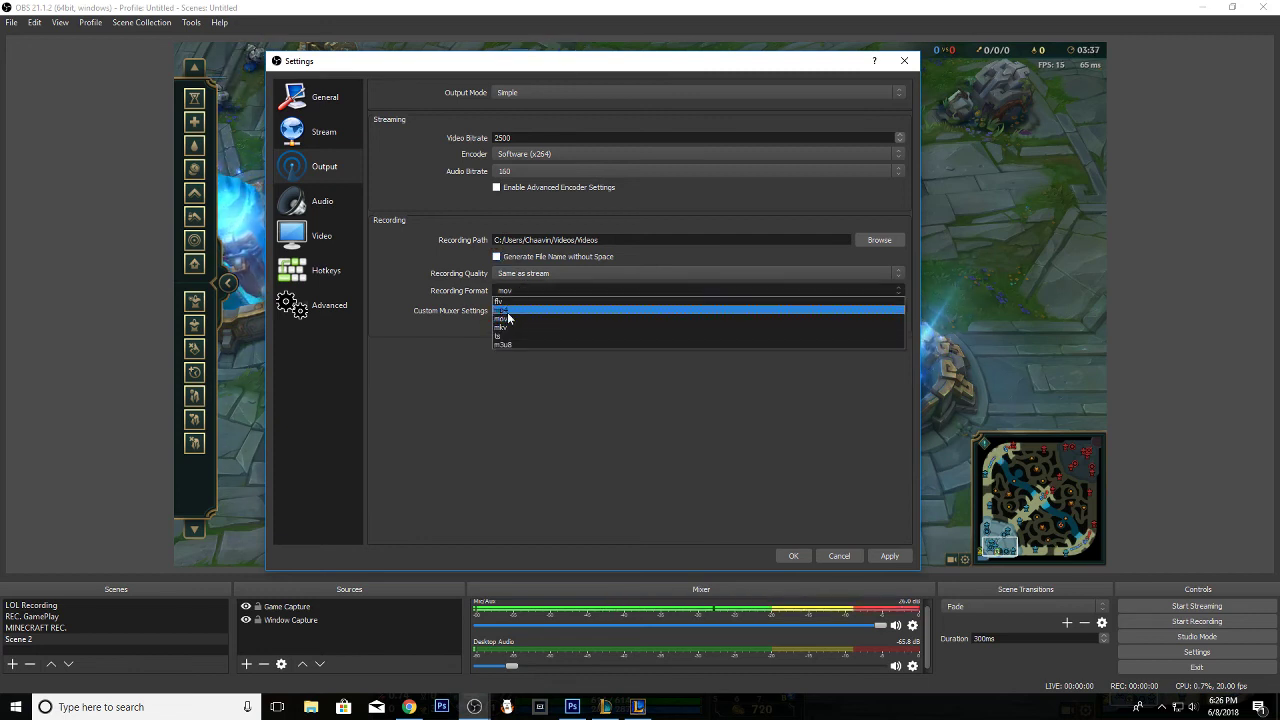
click(639, 463)
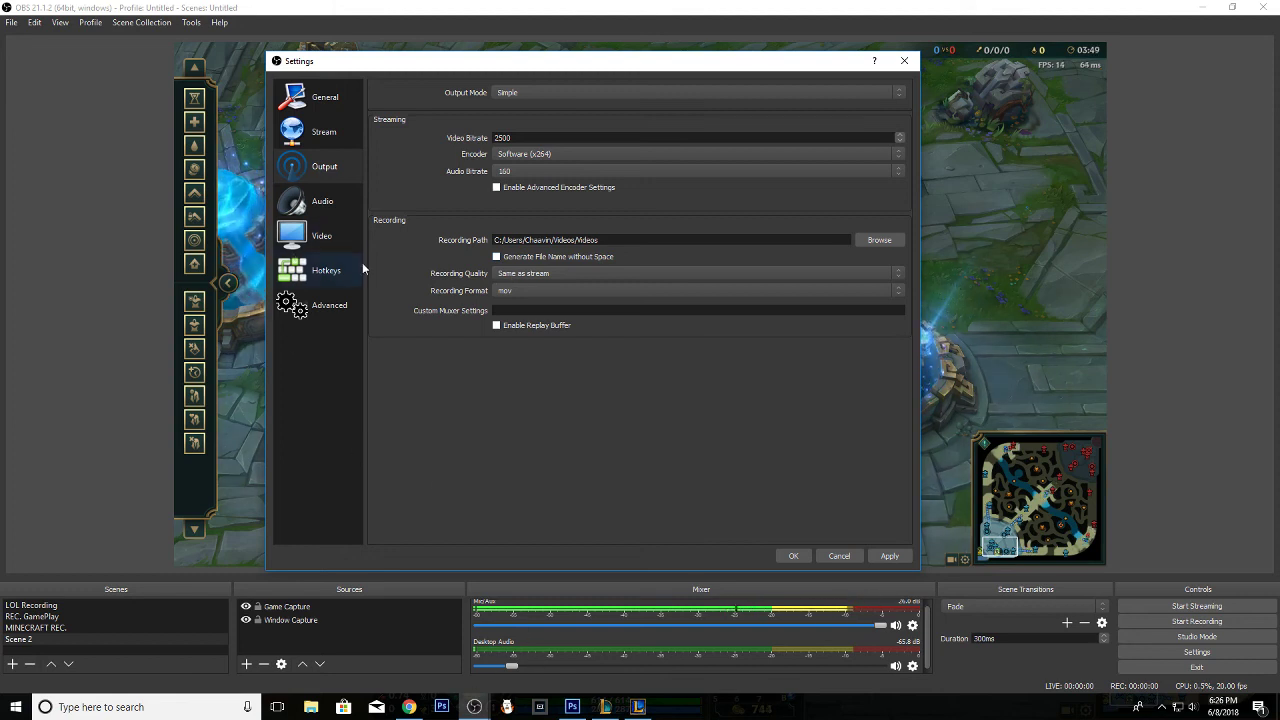
click(517, 291)
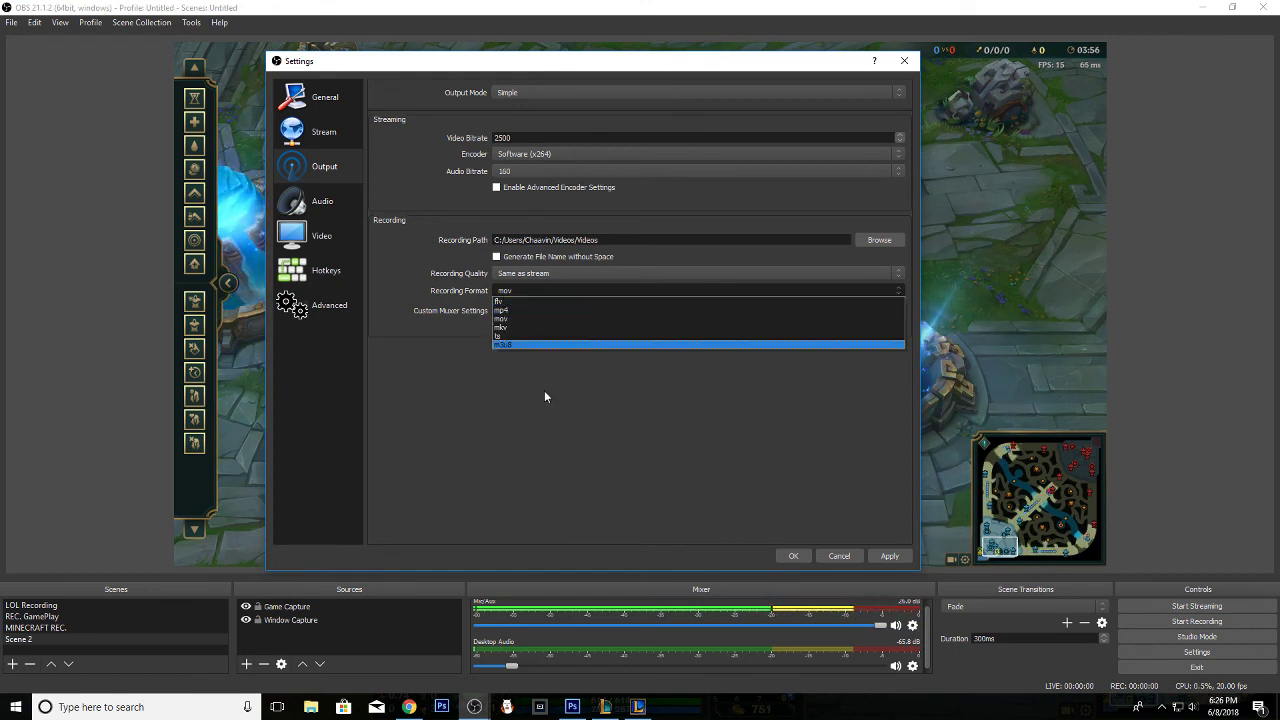
click(503, 405)
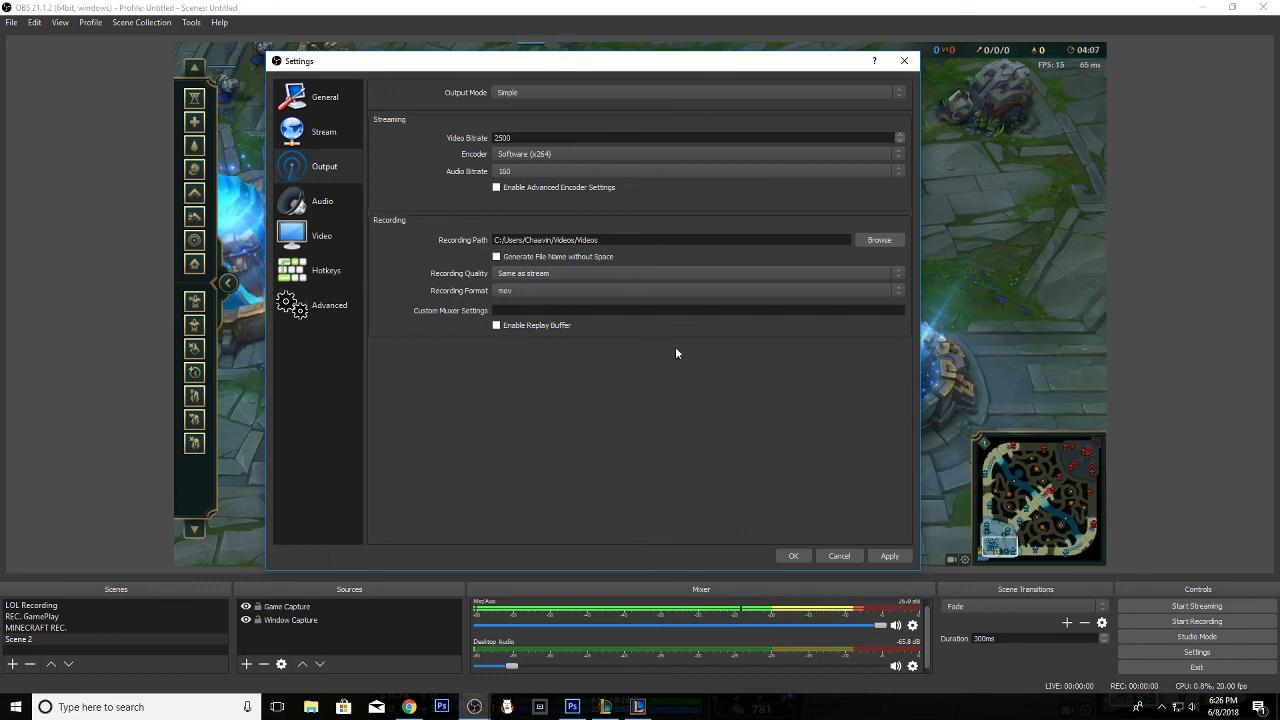
drag(549, 68, 636, 100)
click(333, 170)
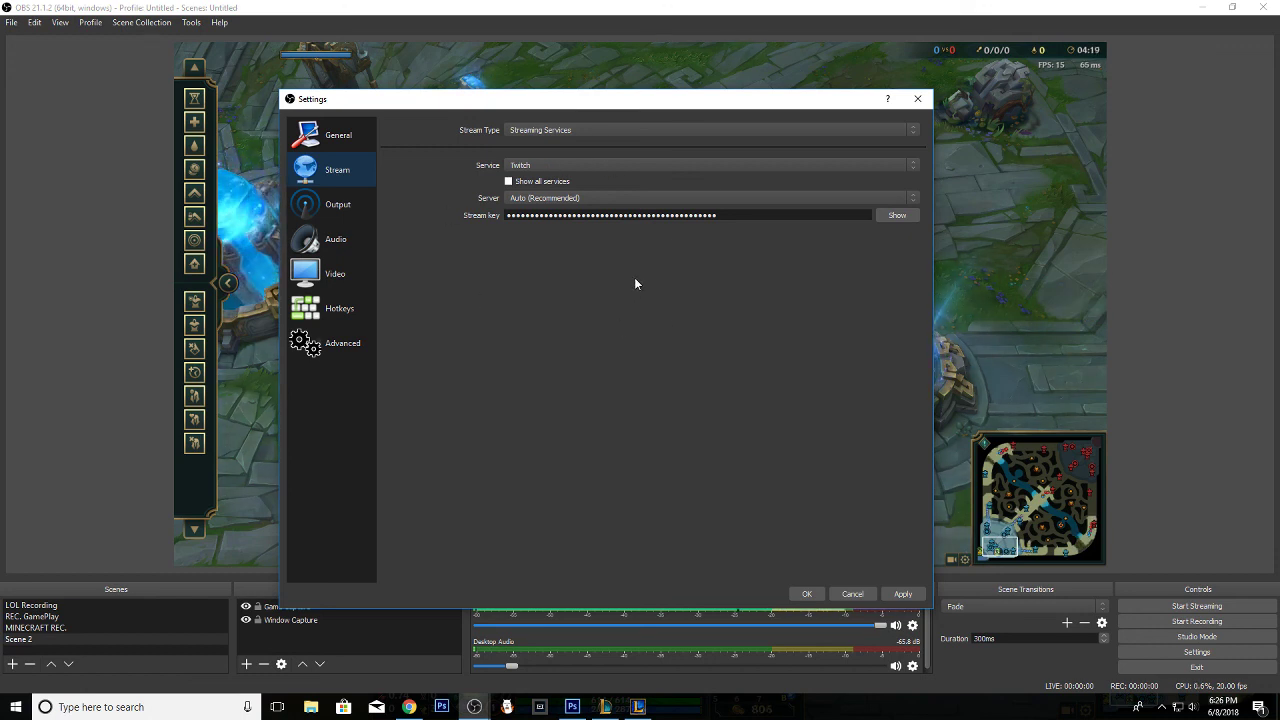
drag(592, 108, 643, 60)
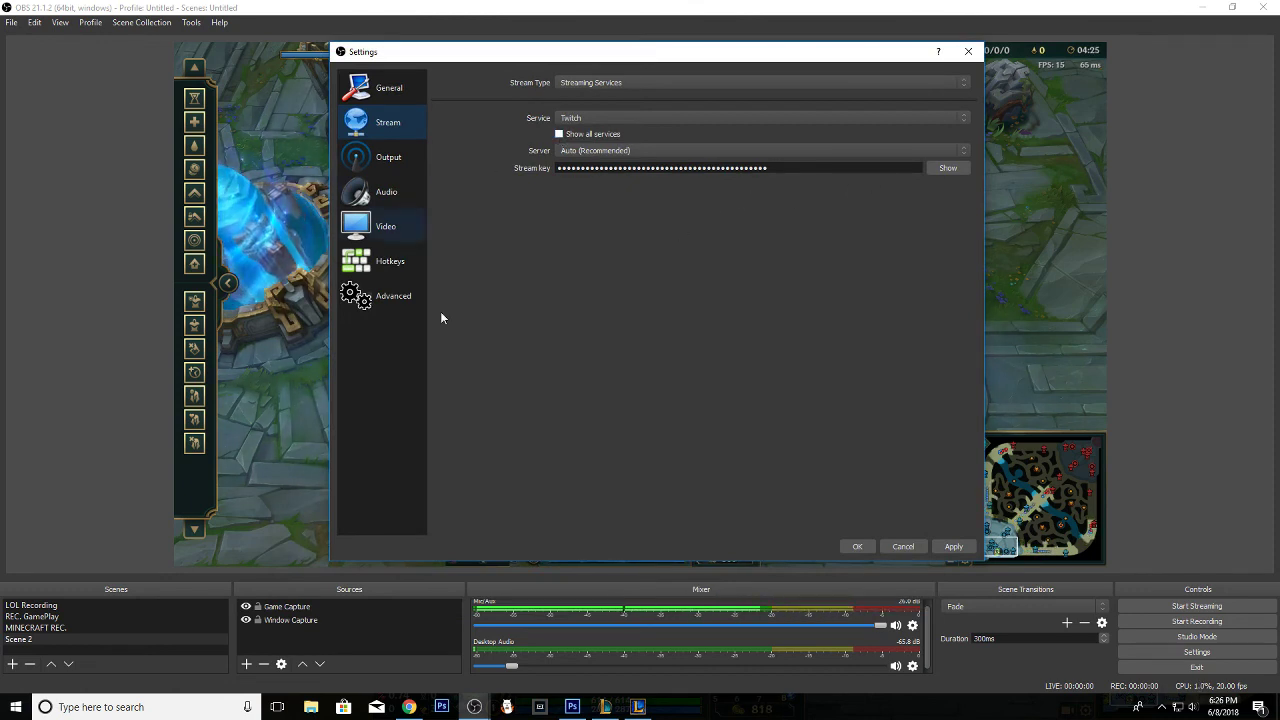
drag(663, 51, 596, 98)
click(322, 233)
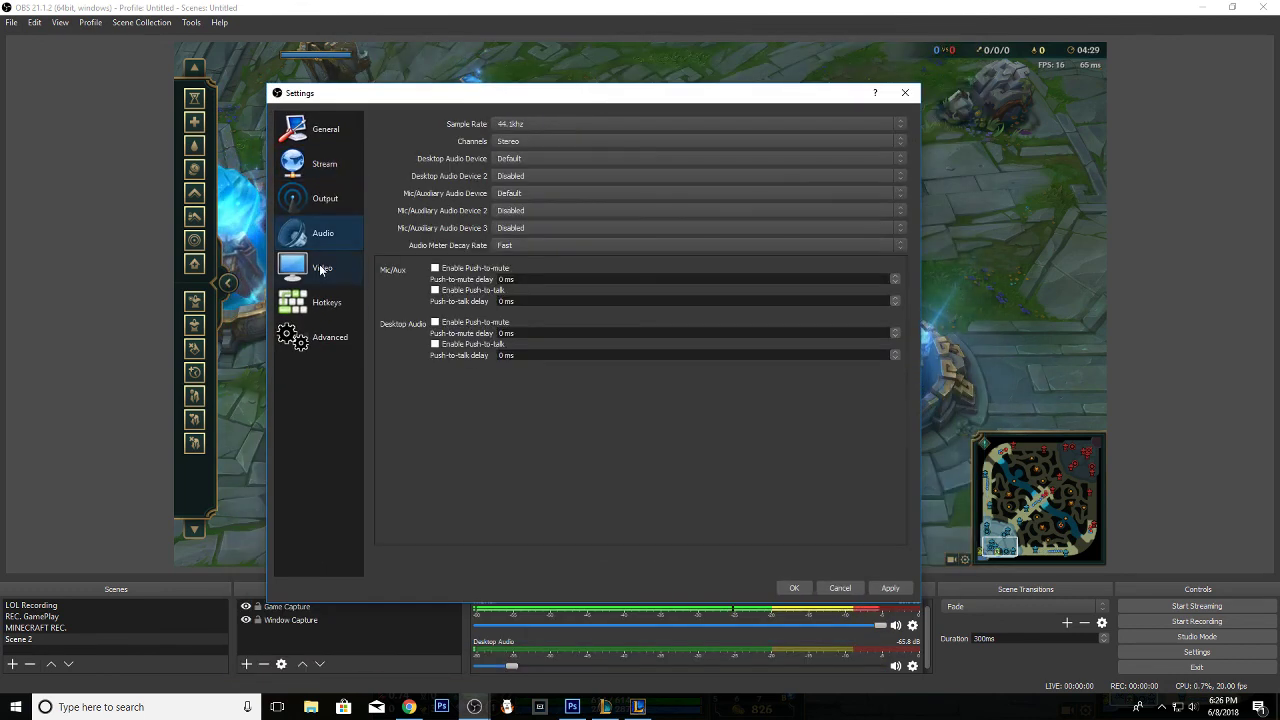
click(322, 268)
click(323, 230)
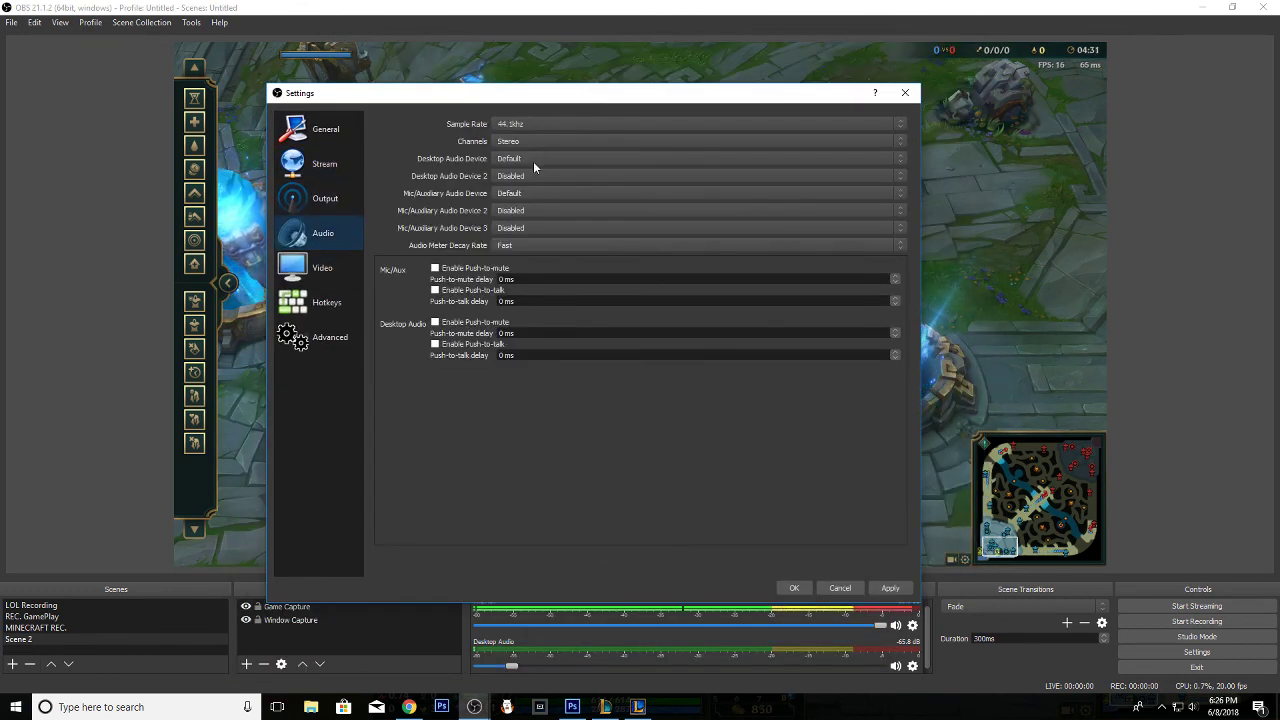
click(325, 200)
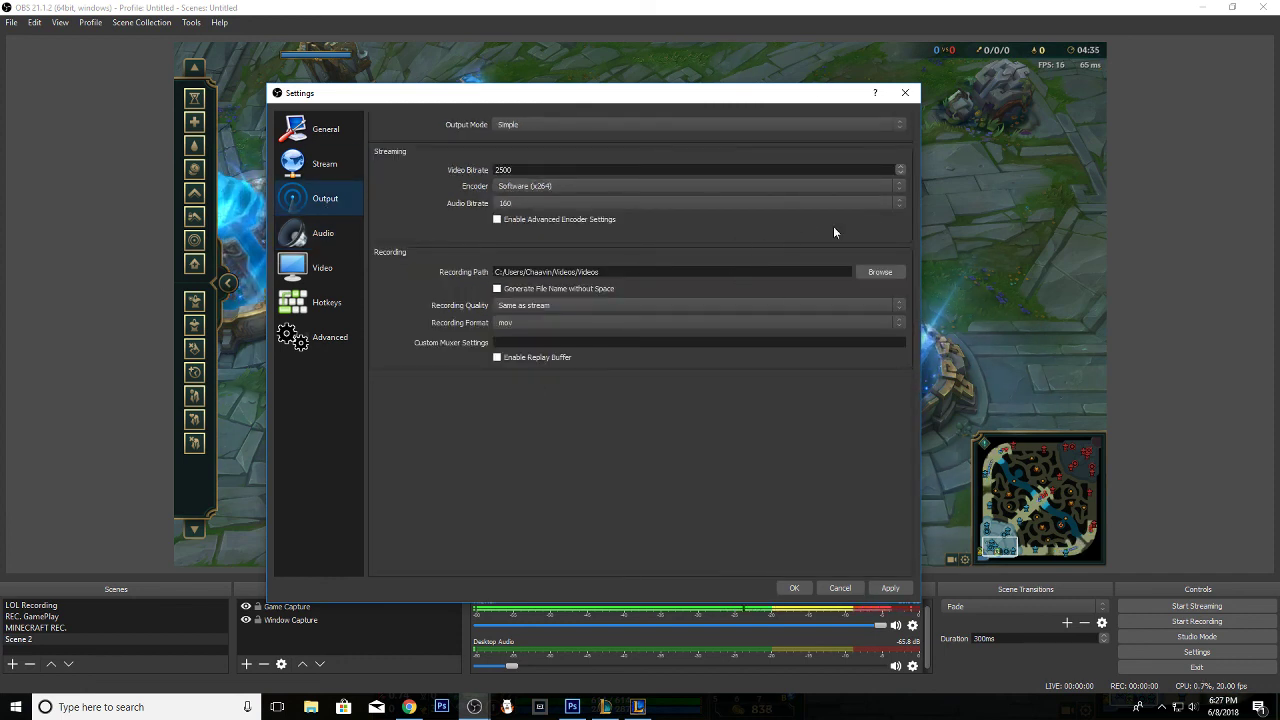
Apply the Output changes (Videos folder, mov format) while keeping Settings open
drag(761, 103, 828, 50)
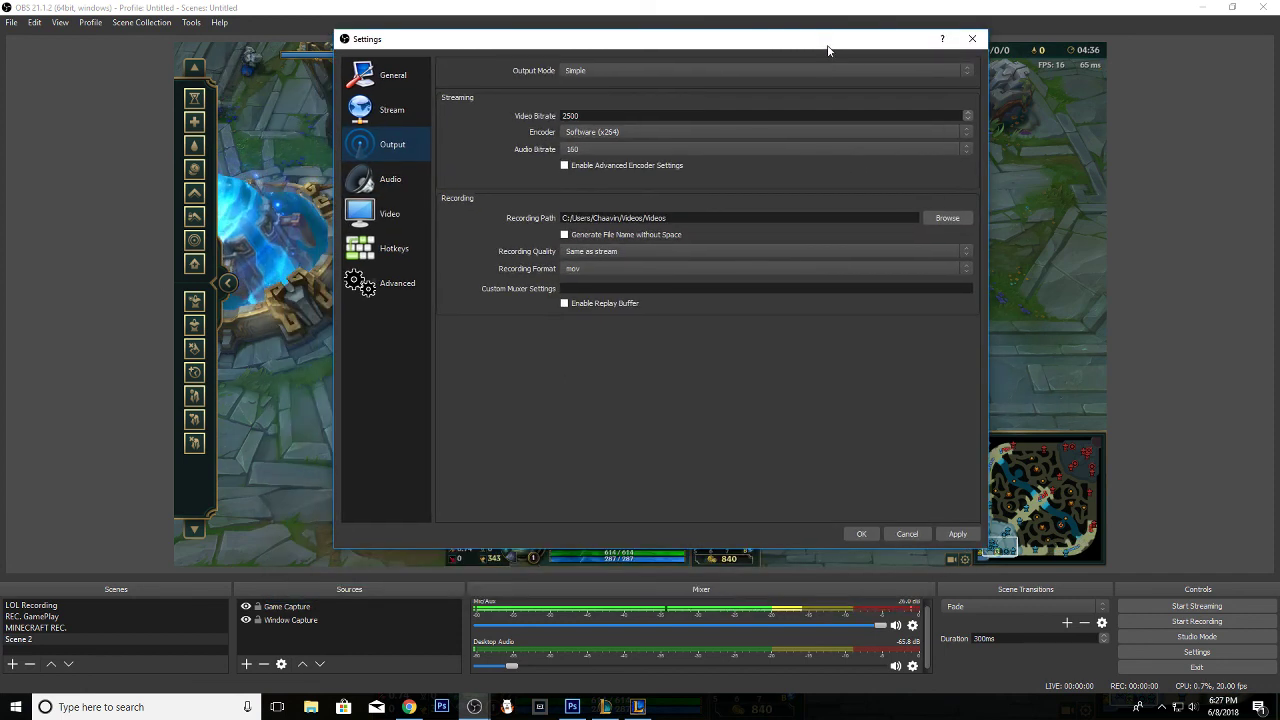
click(972, 38)
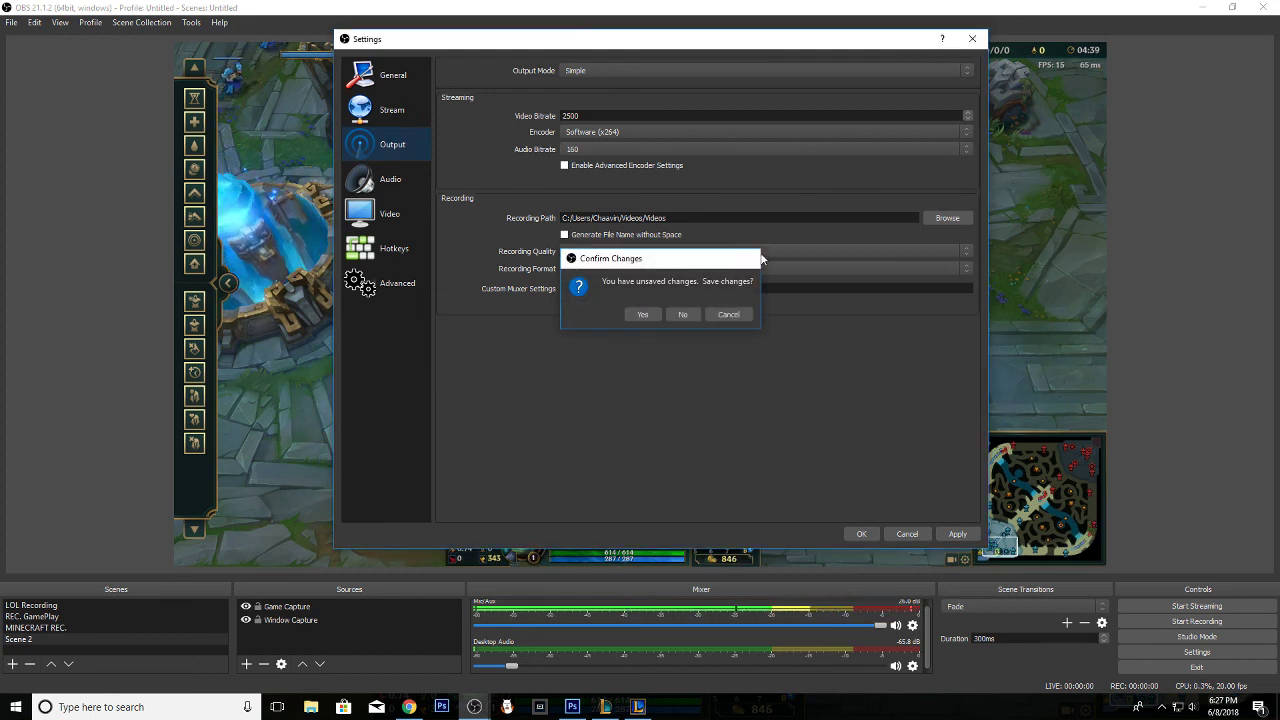
click(728, 314)
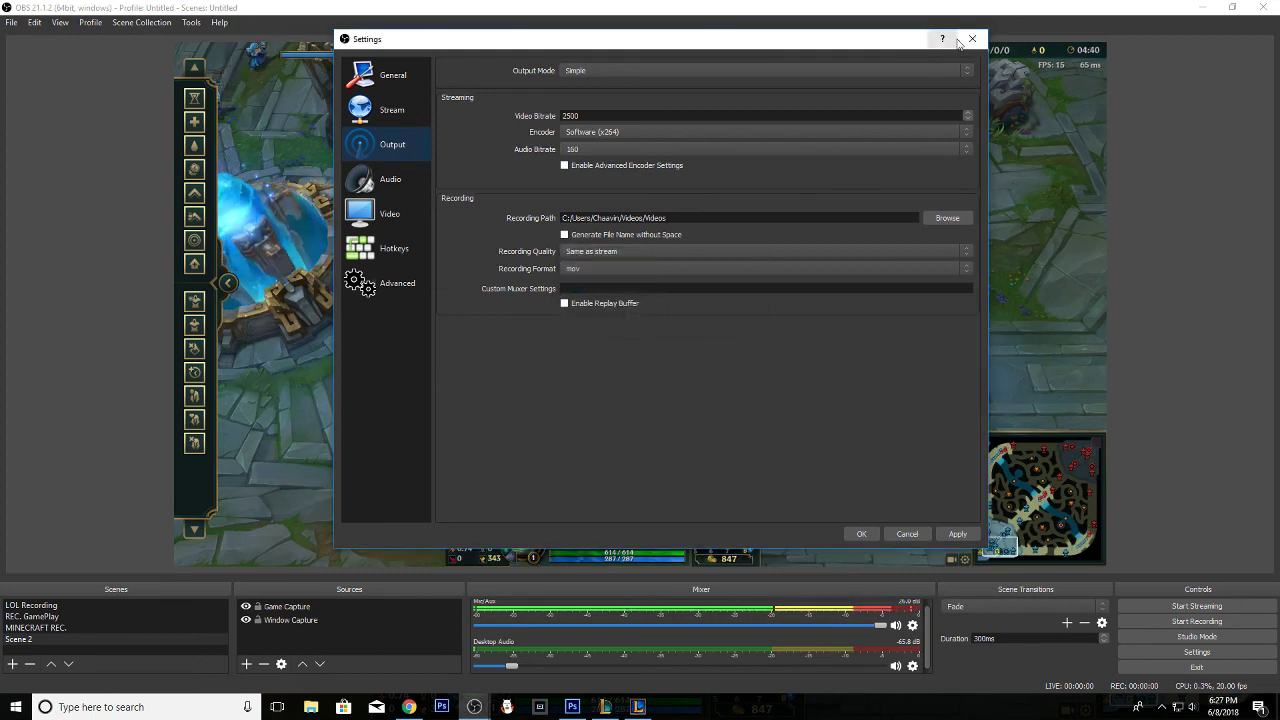
click(957, 534)
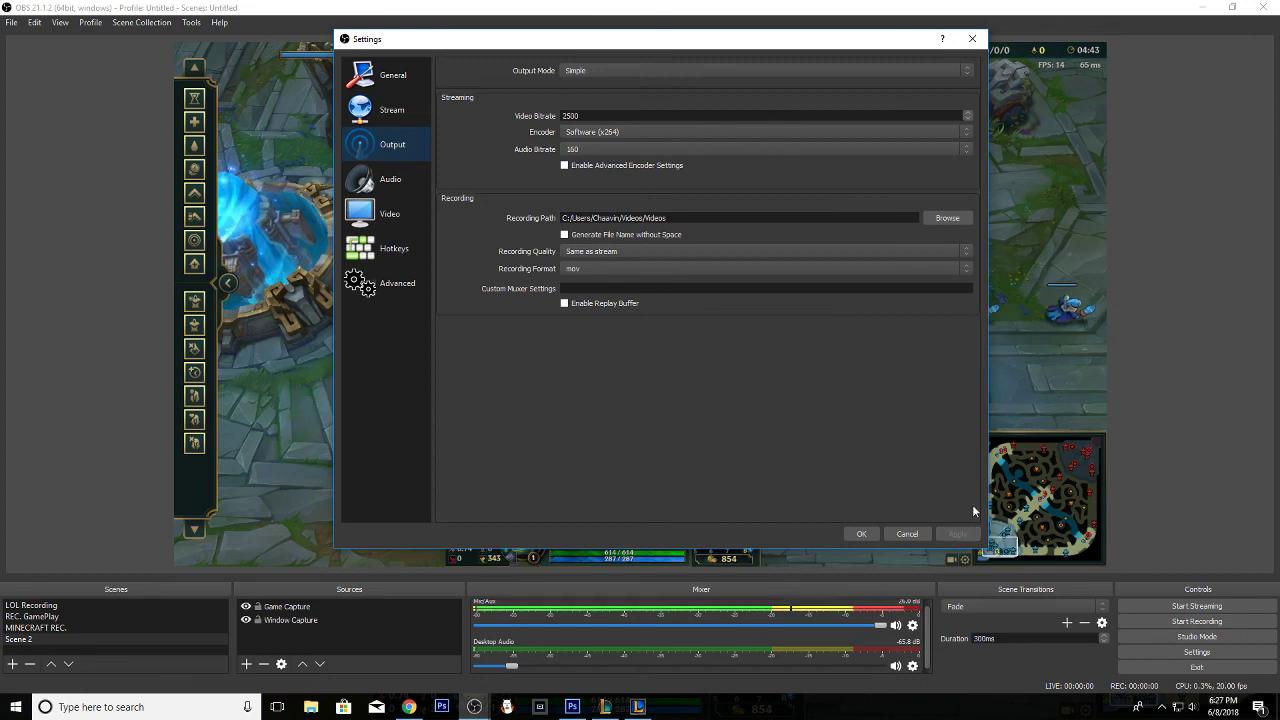